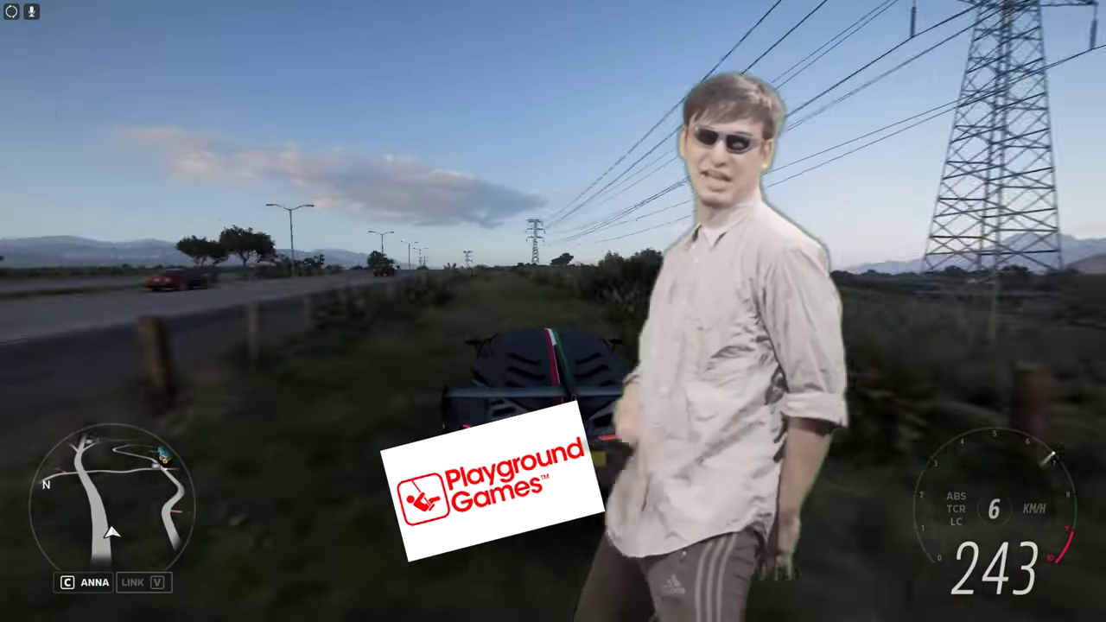
Step: Switch to Forza Mods AIO and turn off Fly Hack in the vehicle handling options
key("super")
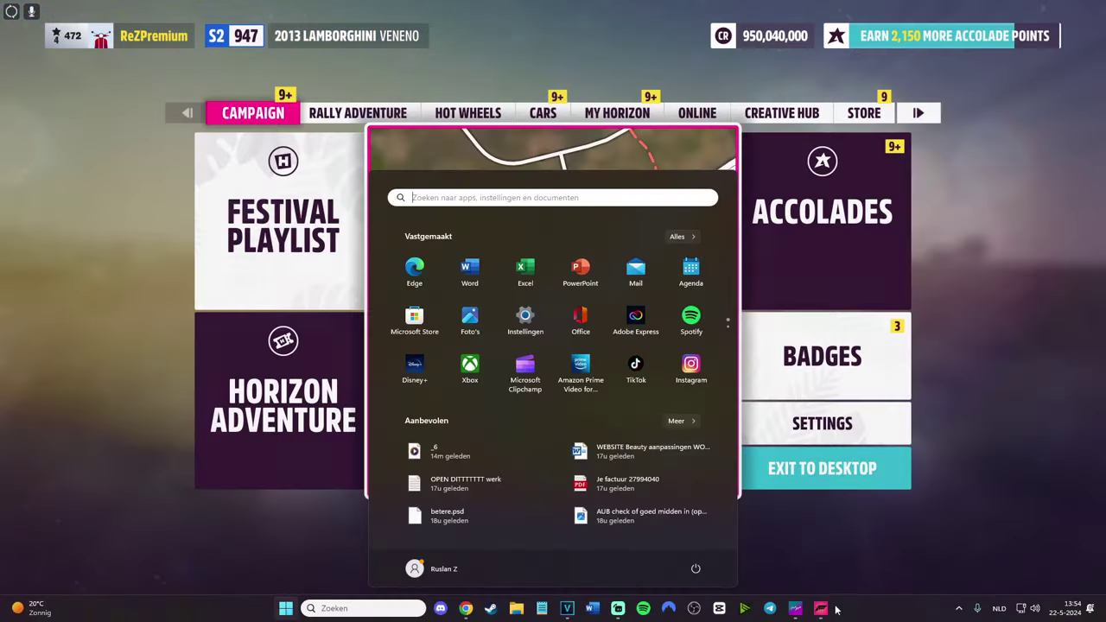
left_click(794, 608)
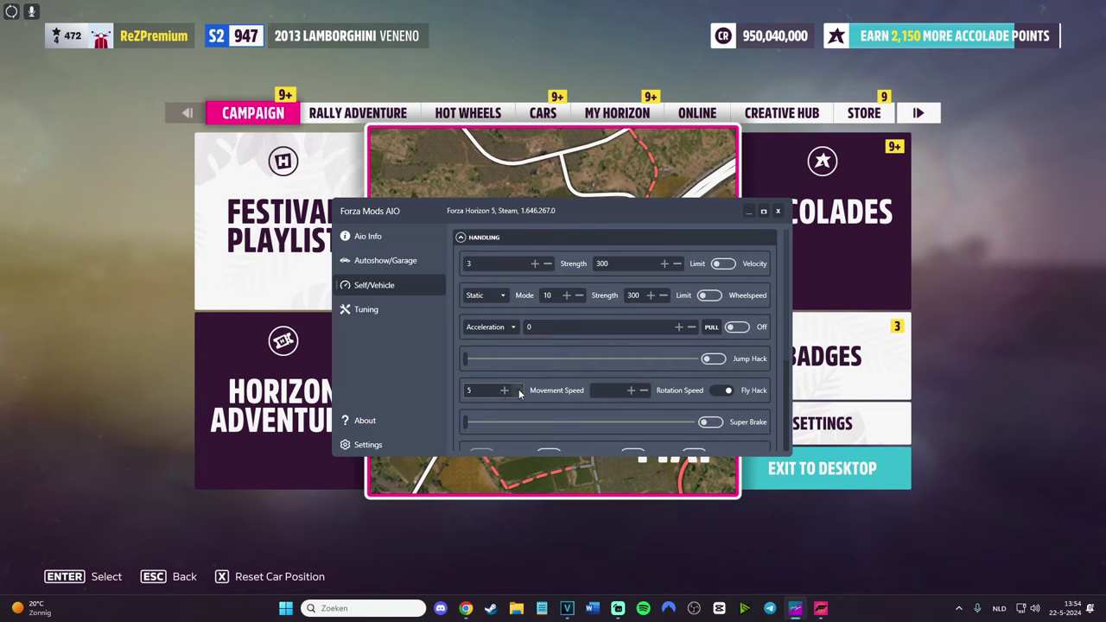
left_click(506, 389)
scroll(673, 372, "down", 1)
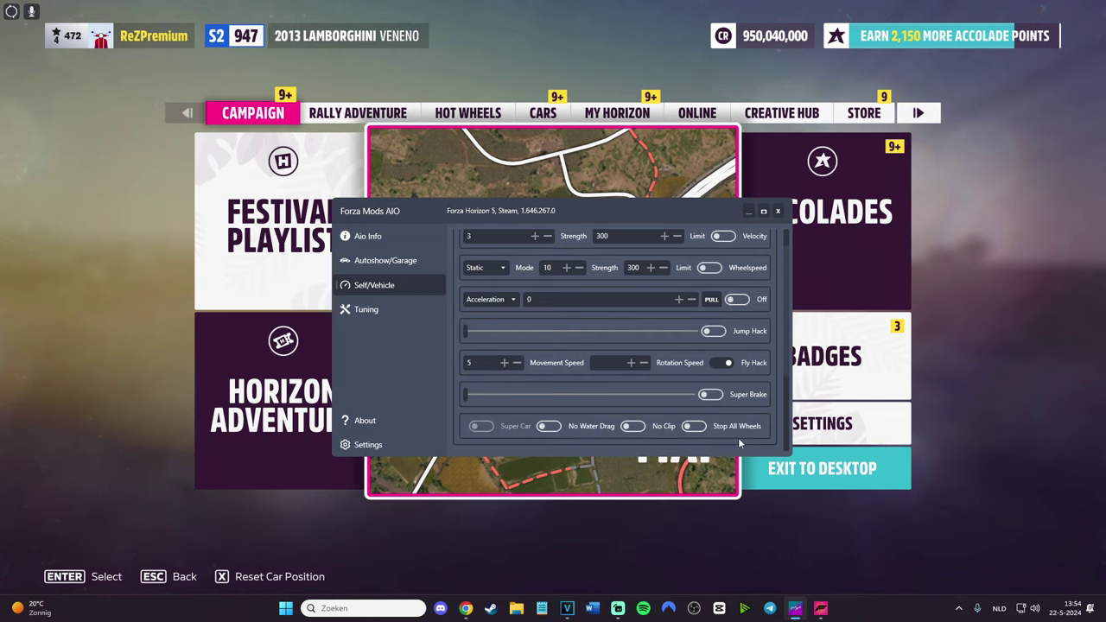
left_click(723, 362)
scroll(743, 432, "down", 4)
scroll(476, 279, "up", 5)
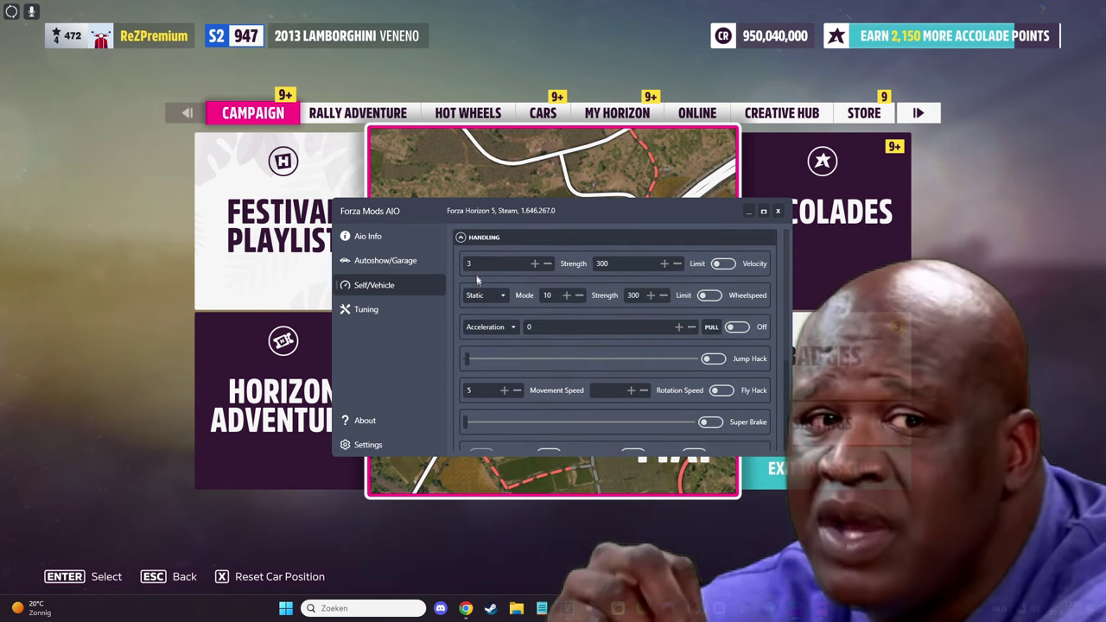
Step: Collapse the handling options and look over the photo mode modifiers
left_click(461, 237)
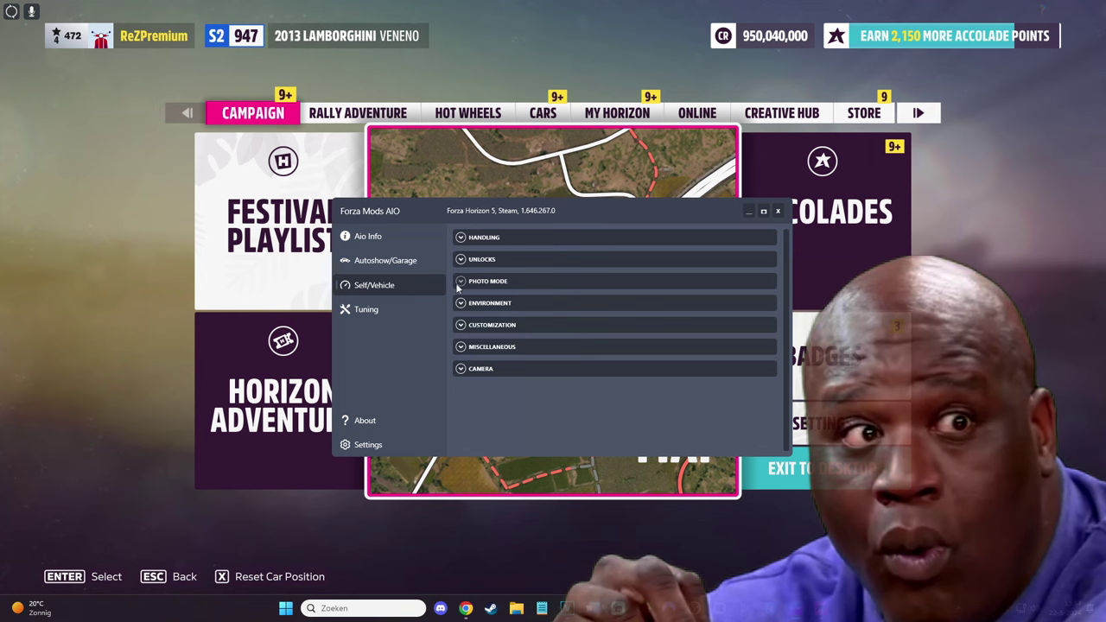
left_click(460, 281)
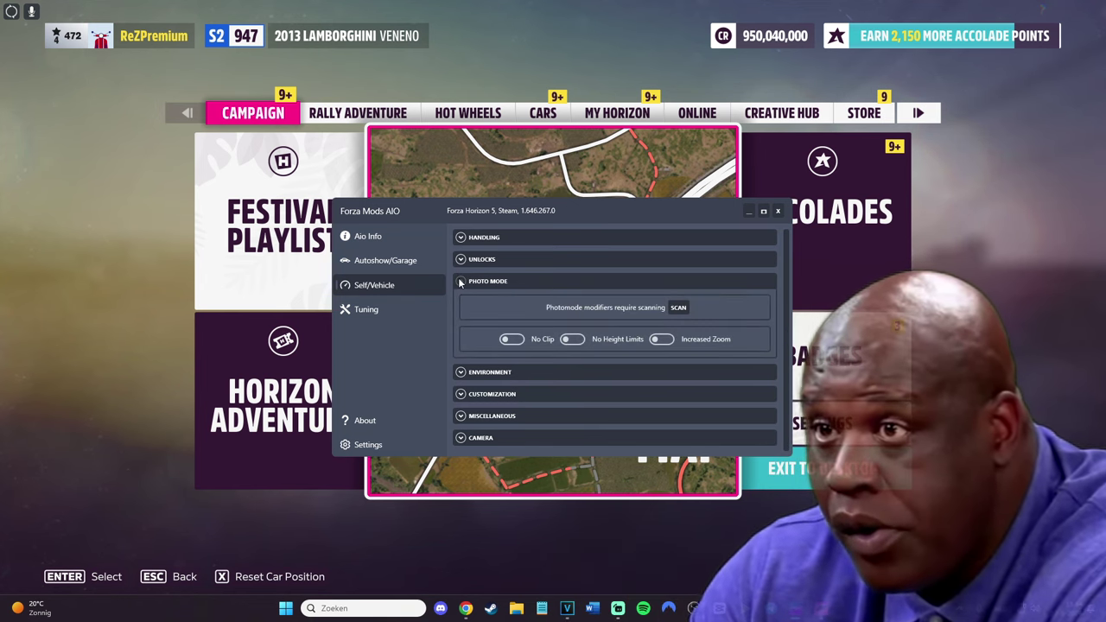
left_click(460, 281)
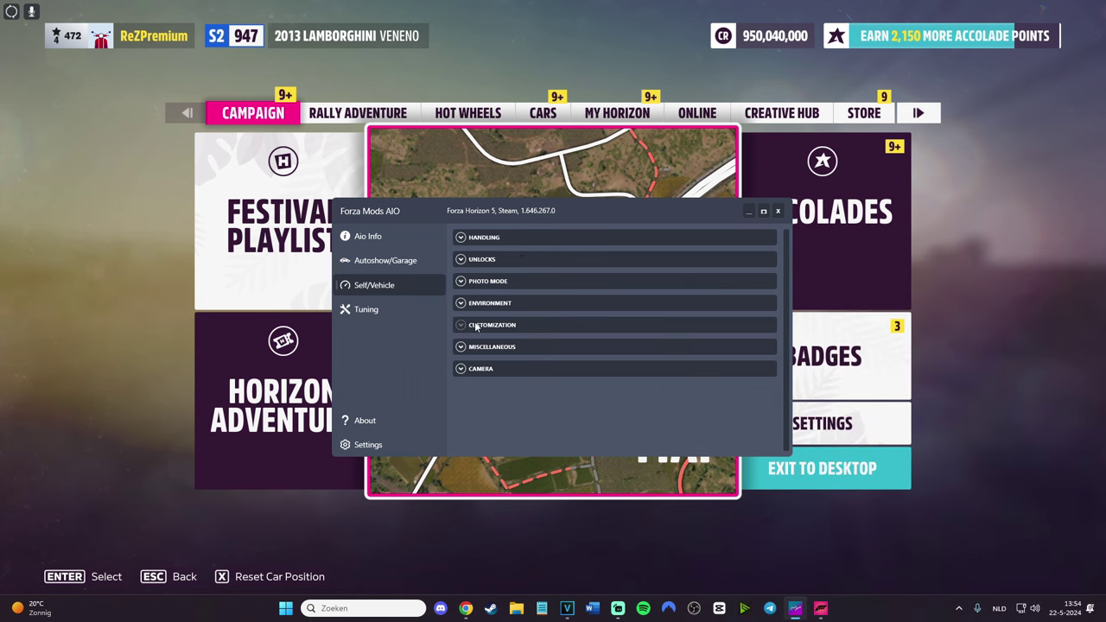
Step: Set the environment's sun color to Orange and toggle Sun RGB
left_click(461, 303)
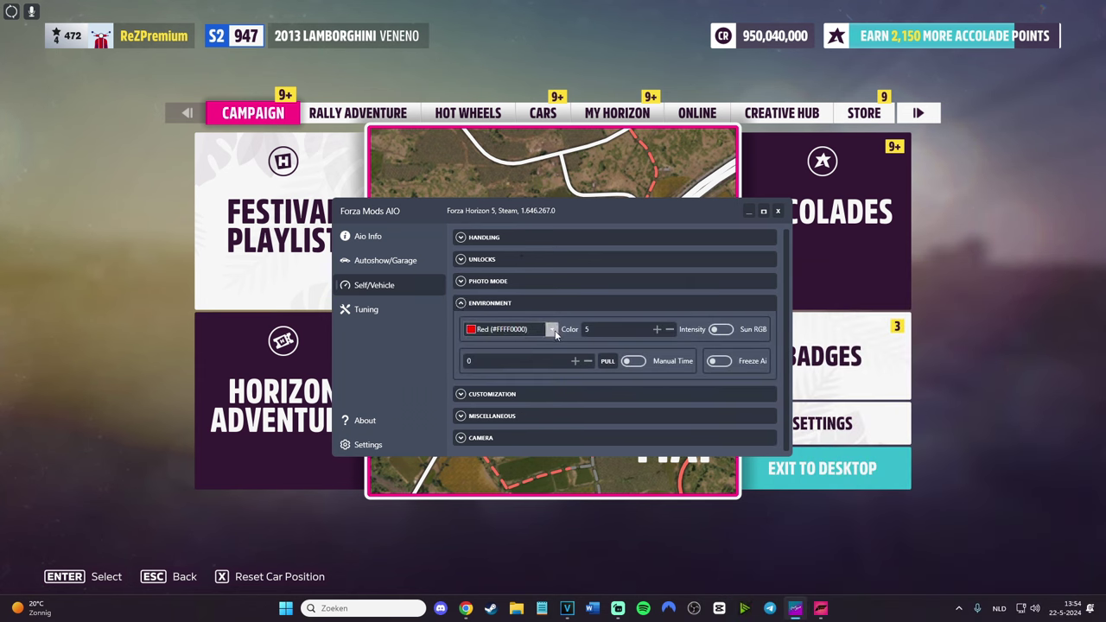
left_click(553, 330)
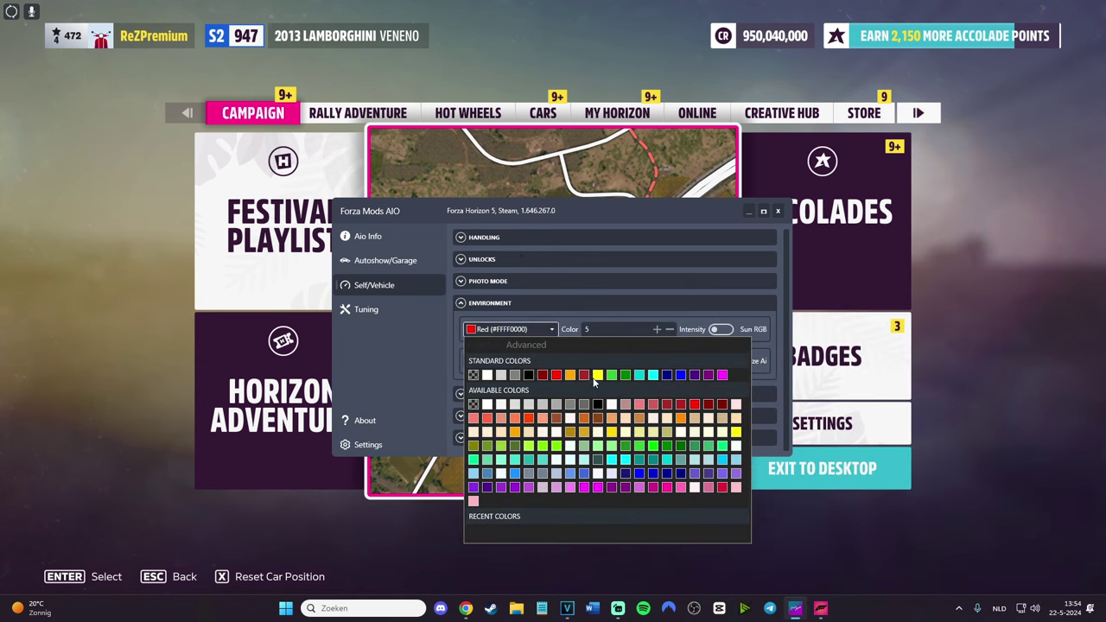
left_click(570, 375)
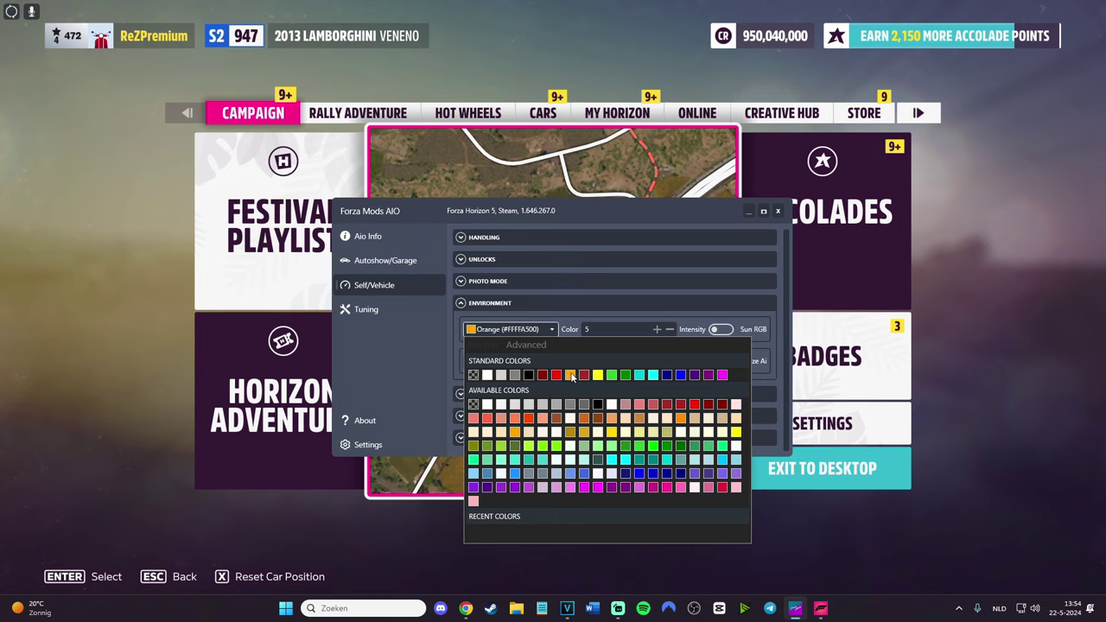
left_click(574, 324)
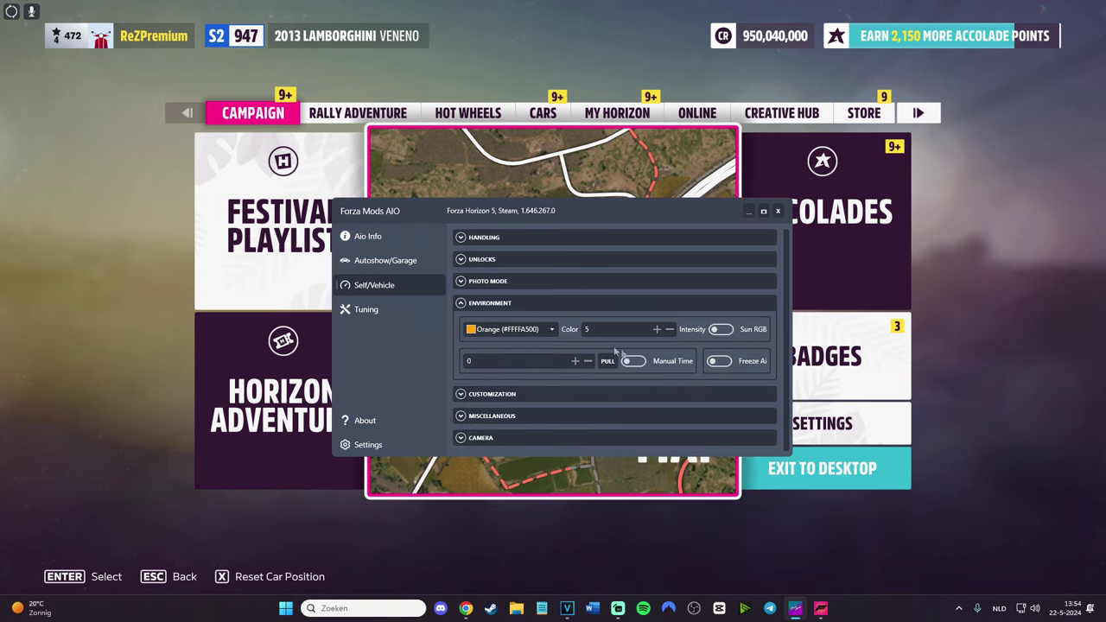
left_click(721, 332)
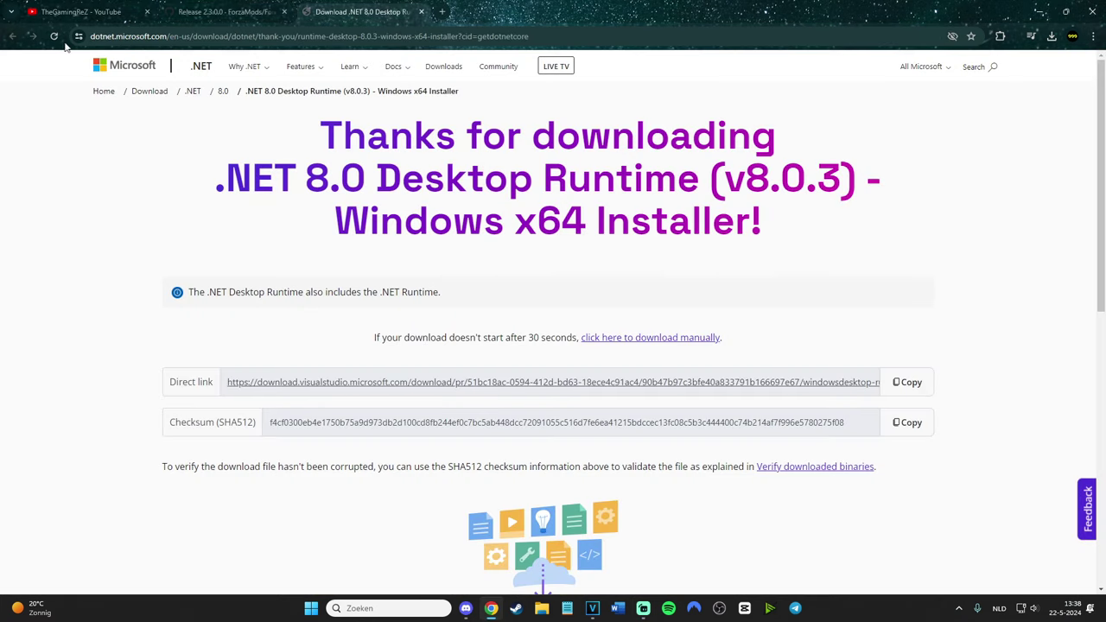
Step: Reload Microsoft's .NET 8.0 Desktop Runtime (v8.0.3) page to download the Windows x64 installer, and check the browser's downloads
left_click(54, 39)
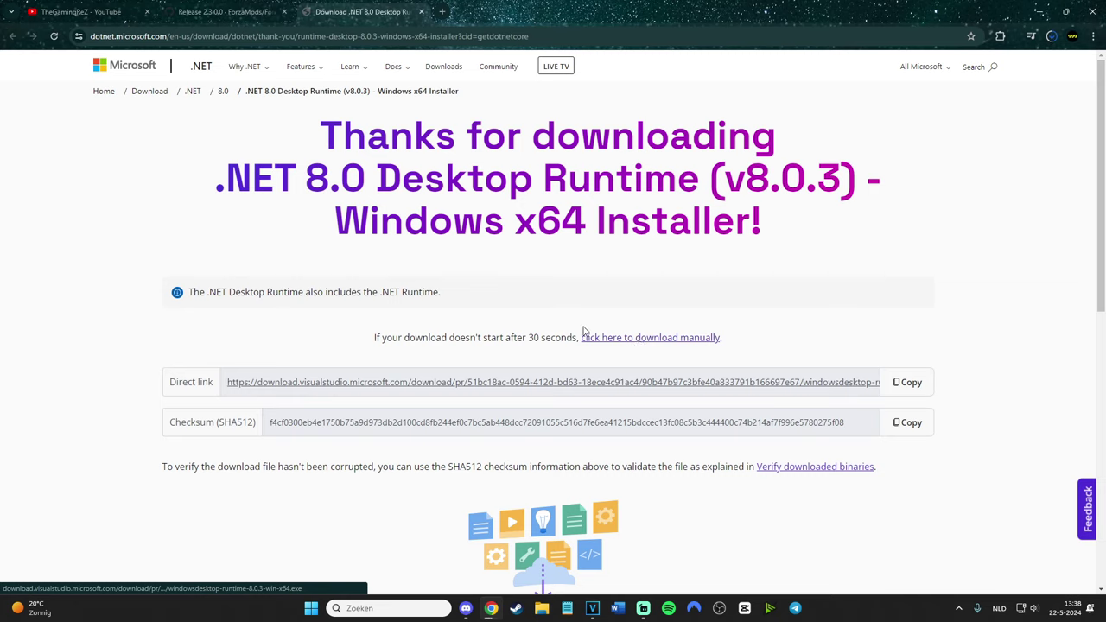
left_click(1052, 36)
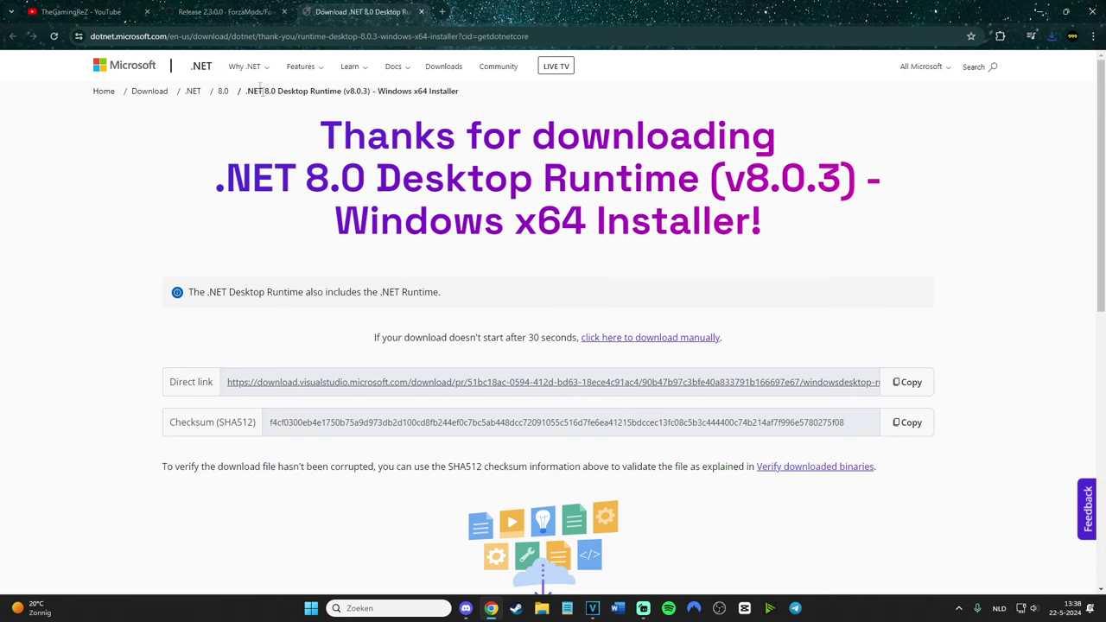
Step: Download Forza-Mods-AIO.exe from the assets of the 2.3.0.0 release on GitHub
left_click(240, 7)
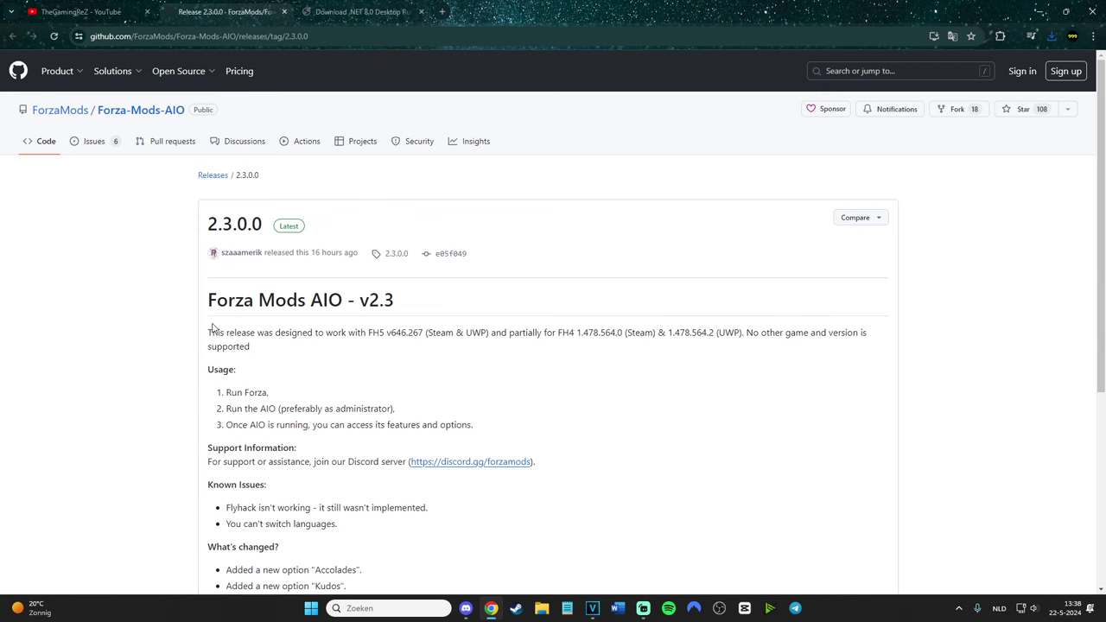
scroll(213, 328, "down", 2)
scroll(204, 346, "down", 3)
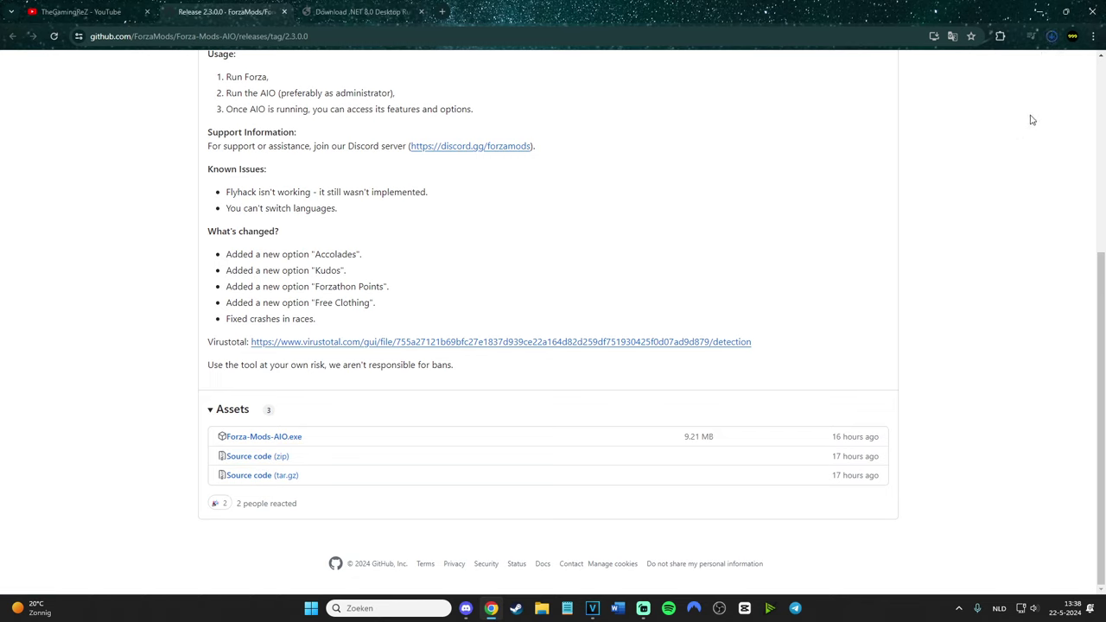
Step: Run the downloaded Forza-Mods-AIO.exe, allowing it past the SmartScreen block, and reposition its window slightly lower
left_click(1053, 36)
left_click(933, 84)
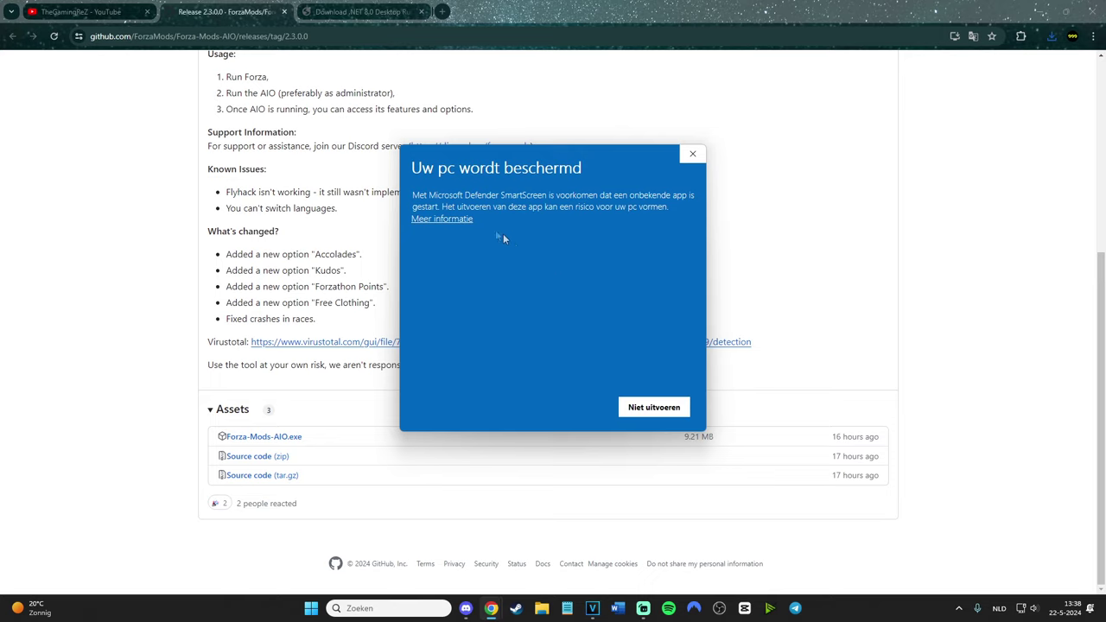
left_click(443, 220)
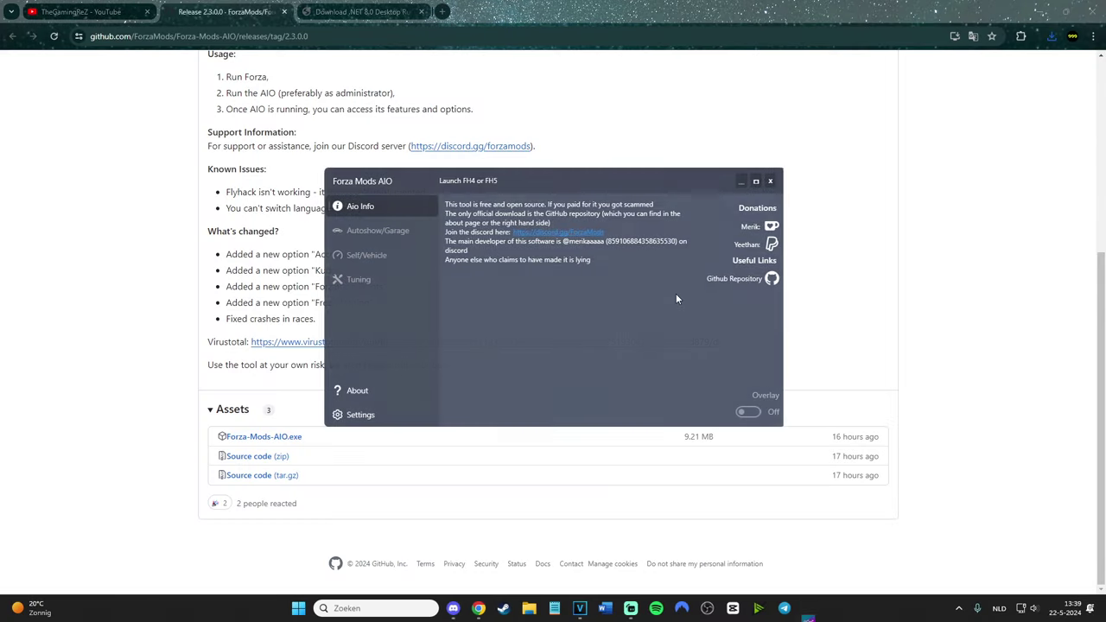
left_click_drag(576, 173, 584, 204)
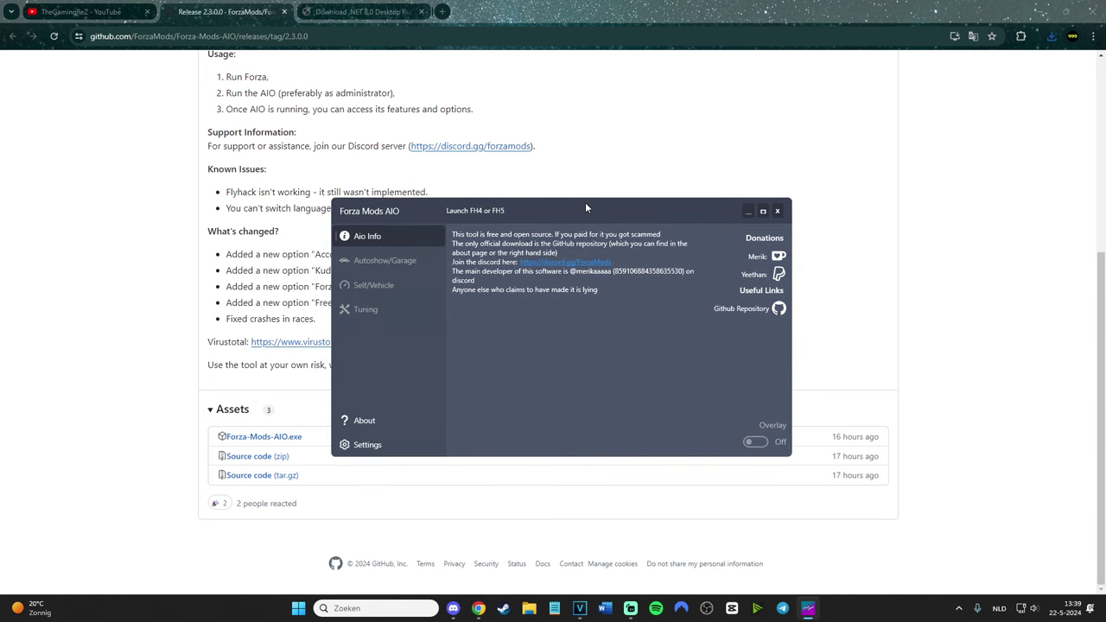
left_click_drag(585, 204, 586, 204)
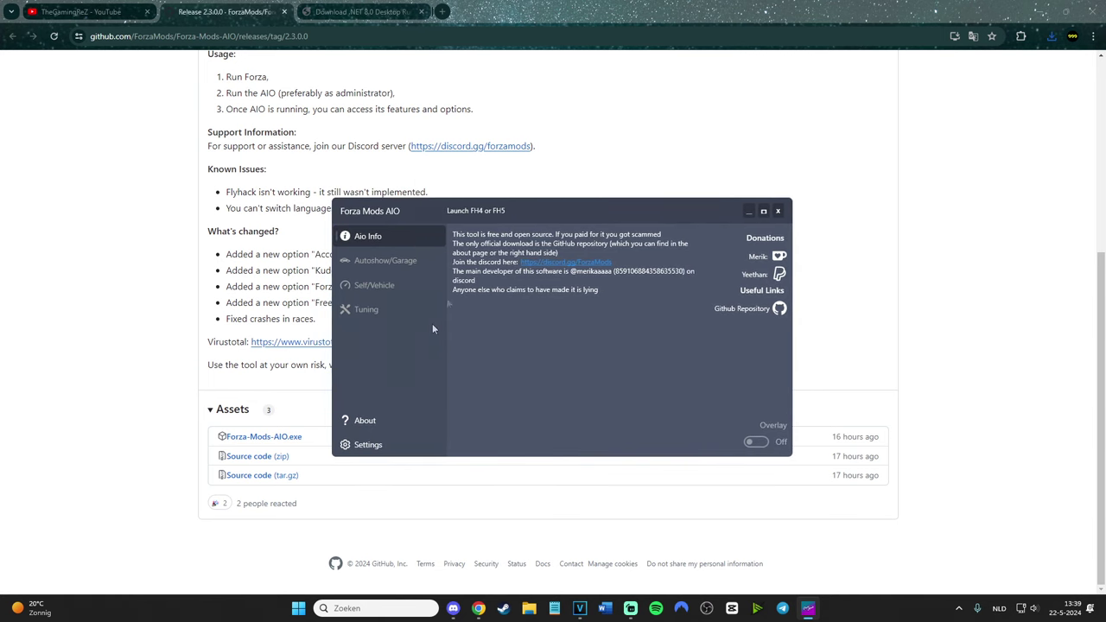
left_click(327, 7)
left_click(229, 11)
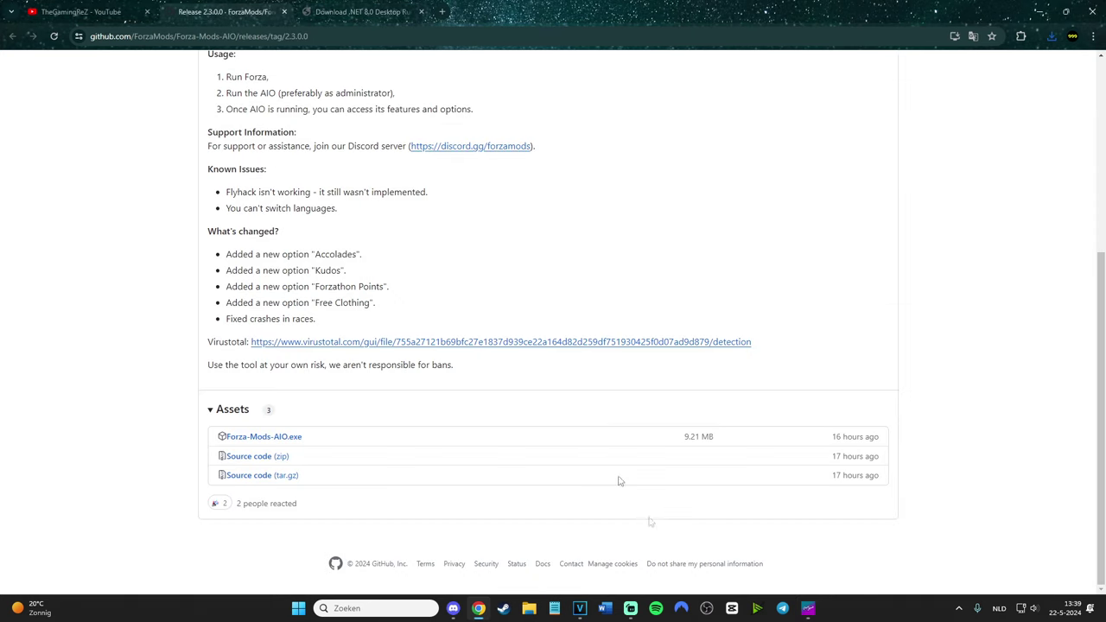
key("alt+Tab")
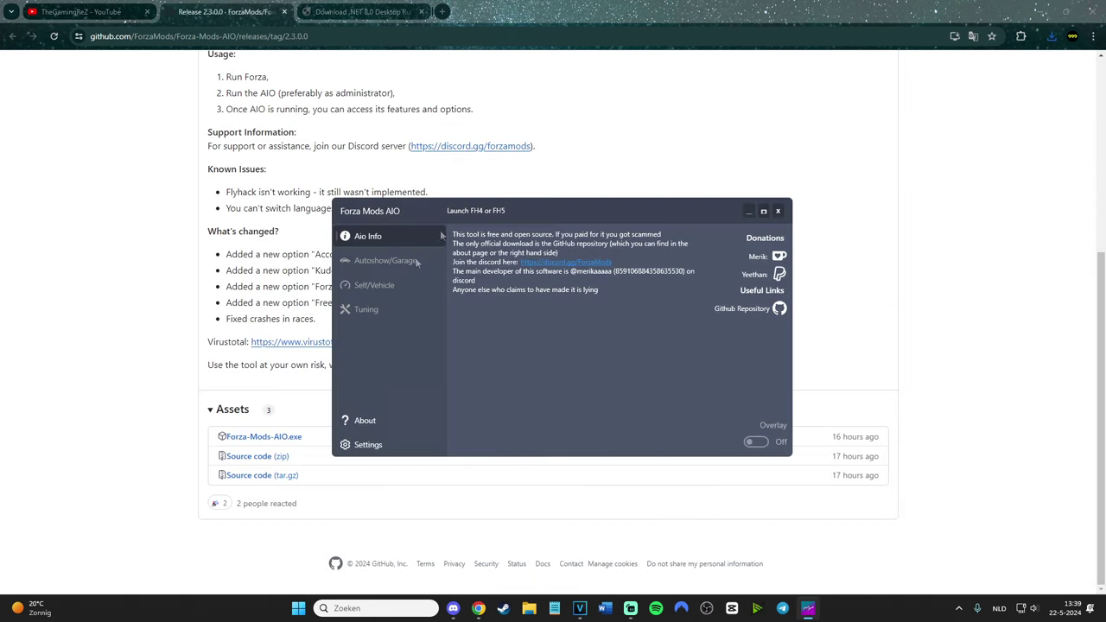
left_click(326, 8)
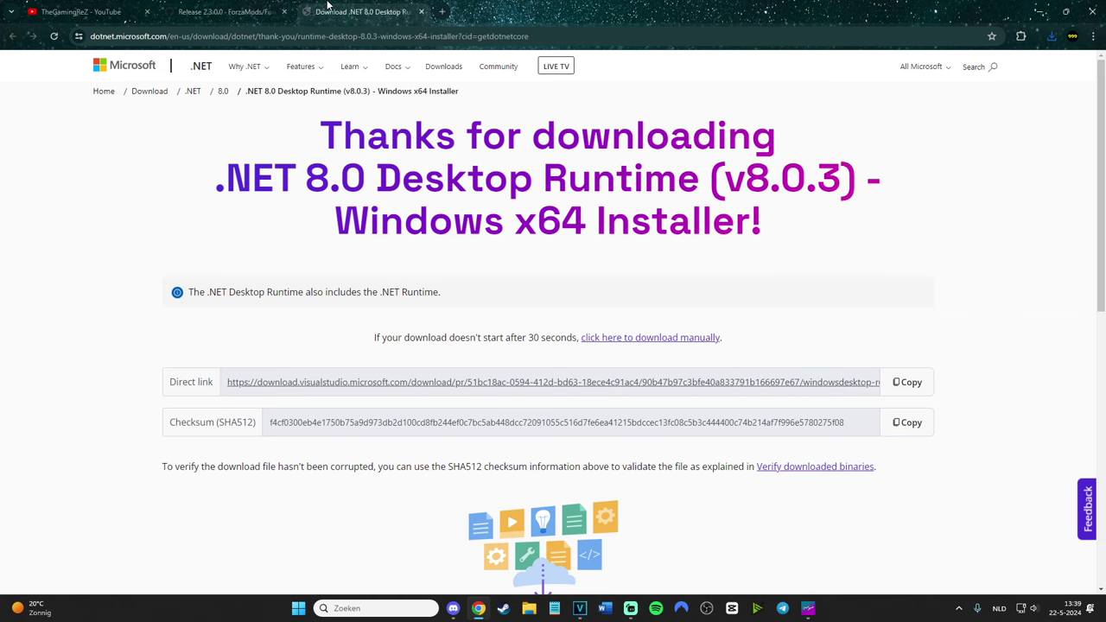
left_click(229, 12)
left_click(808, 608)
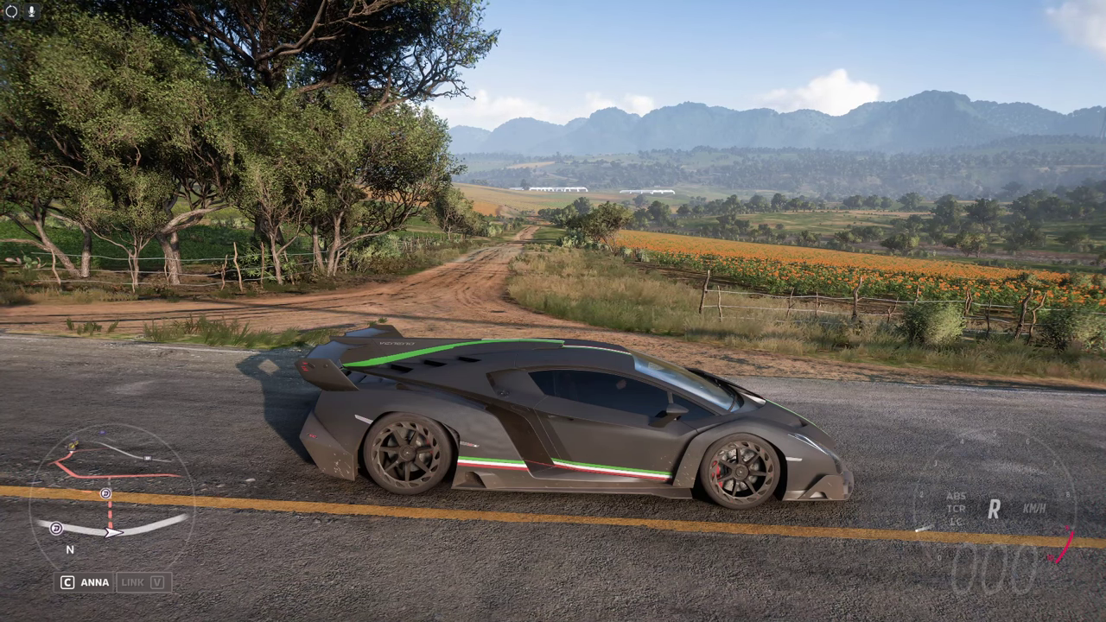
Step: Pause Forza Horizon 5 and switch to the Forza Mods AIO window over the game
key("super")
key("super")
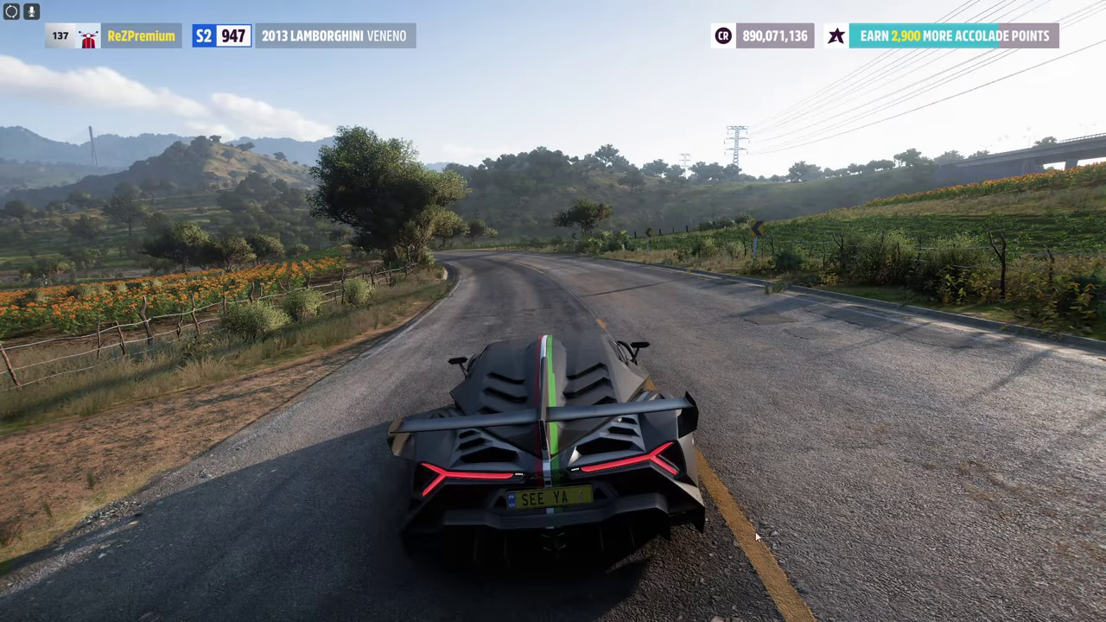
key("Escape")
key("super")
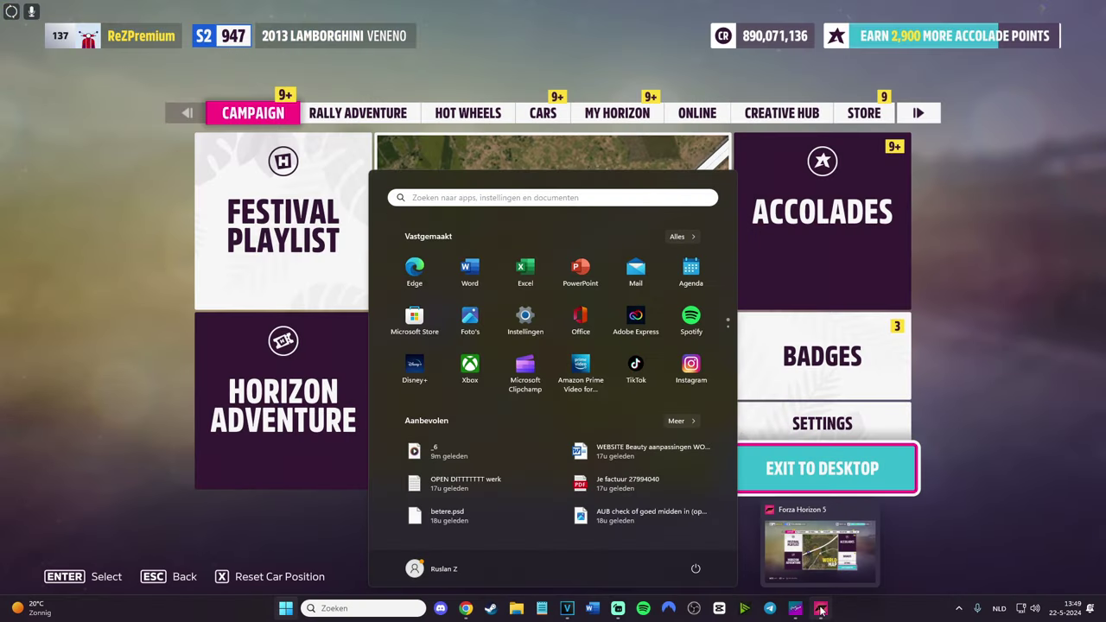
left_click(796, 608)
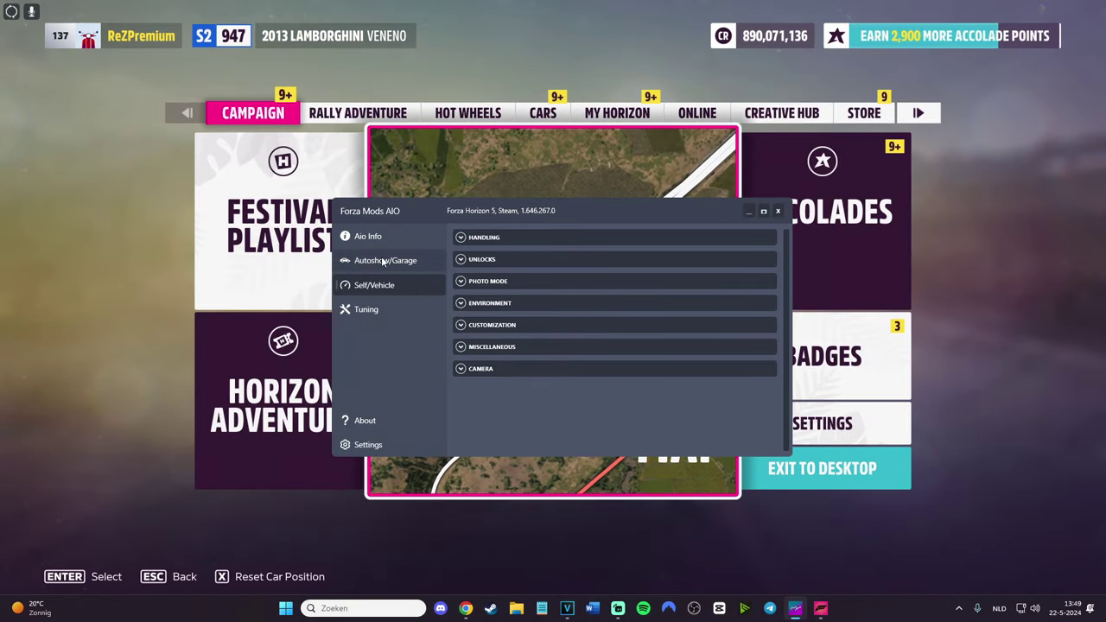
Step: Look through the Autoshow/Garage, Self/Vehicle and Tuning mod options
left_click(382, 261)
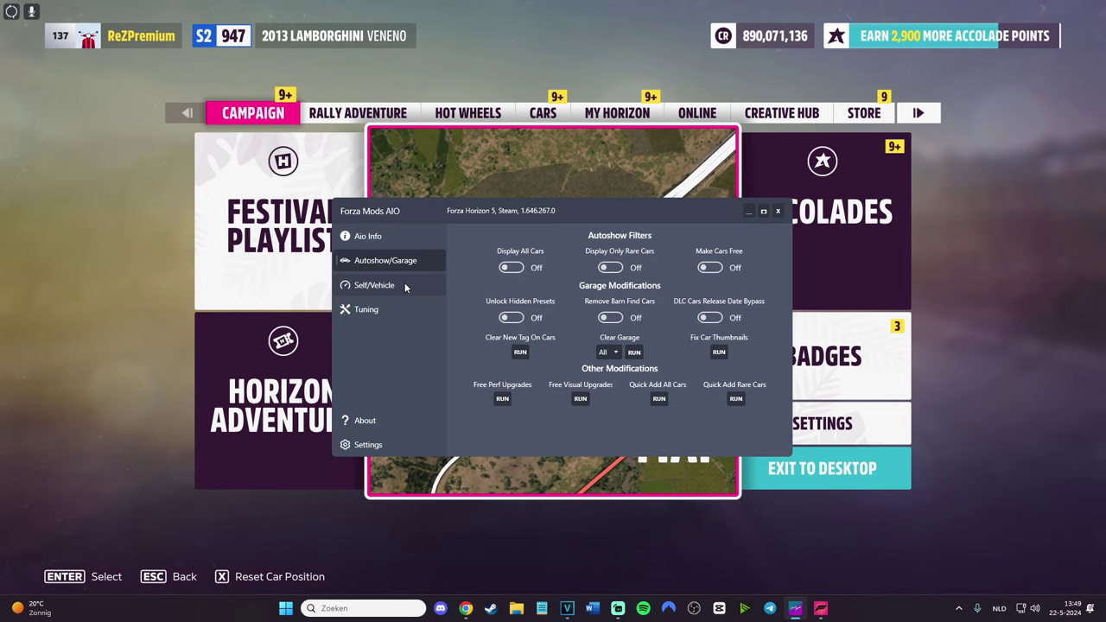
left_click(405, 284)
left_click(400, 307)
left_click(403, 262)
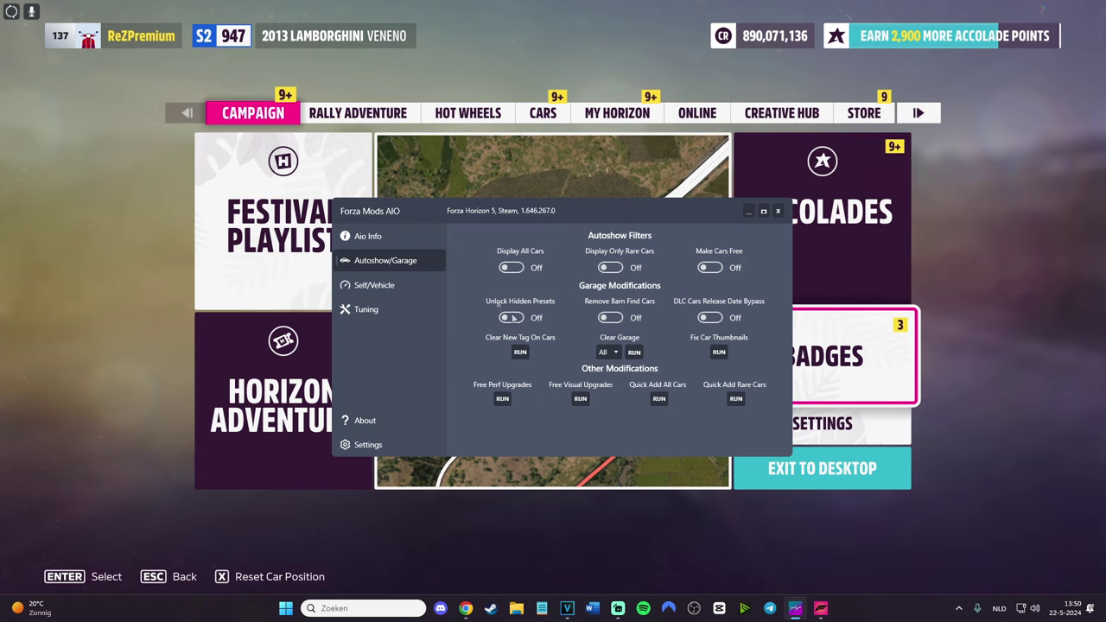
Step: In the Self/Vehicle unlocks, choose XP, set its amount to 1000000 and turn the unlock on
left_click(408, 285)
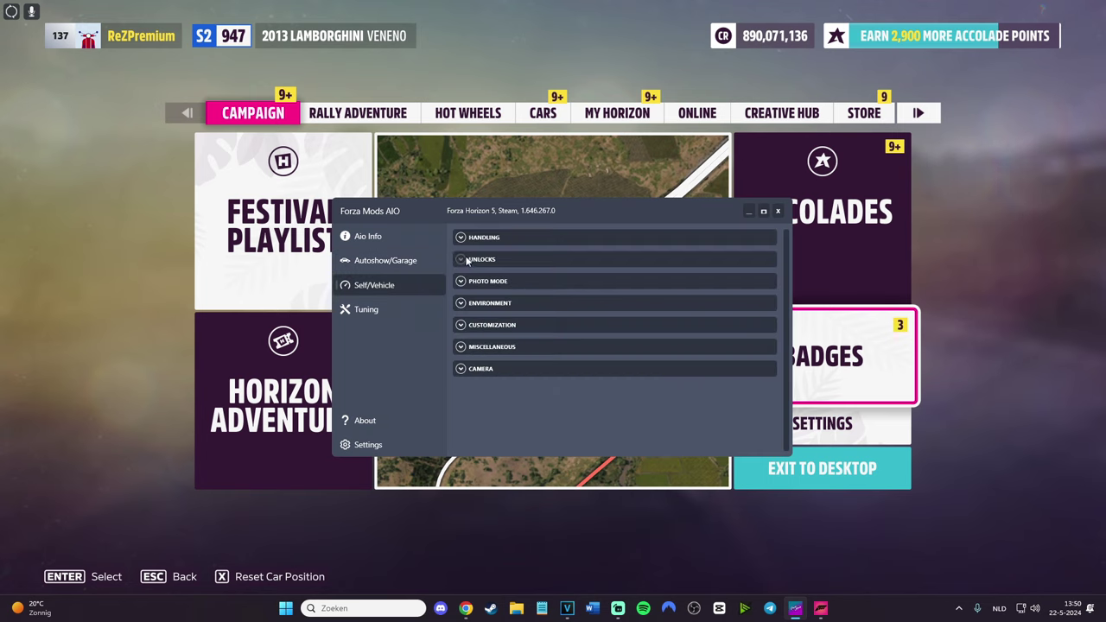
left_click(467, 260)
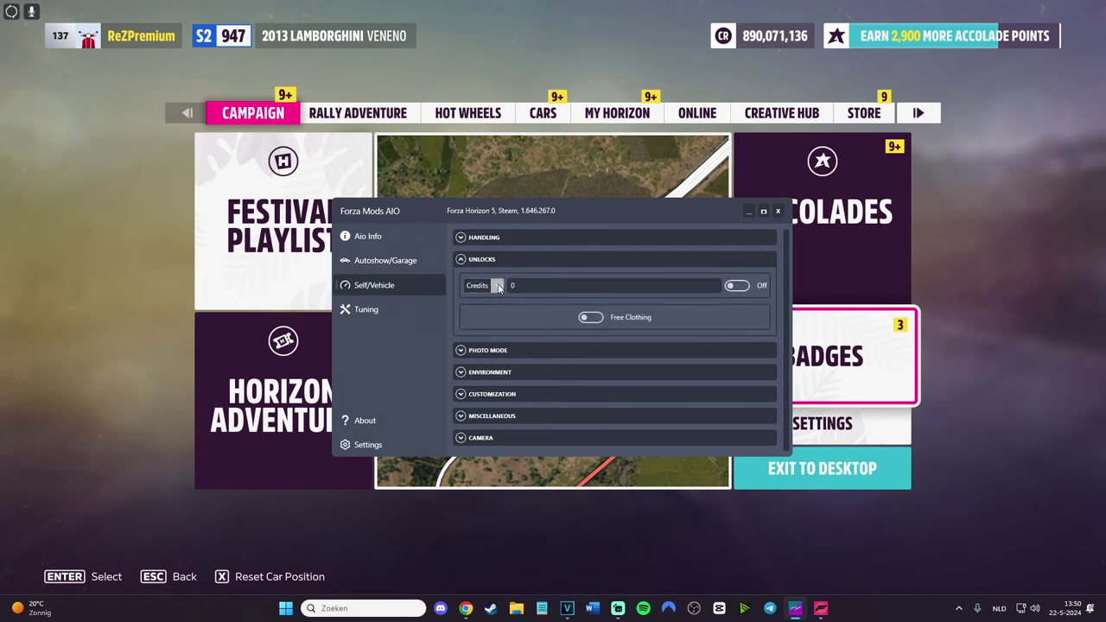
left_click(498, 286)
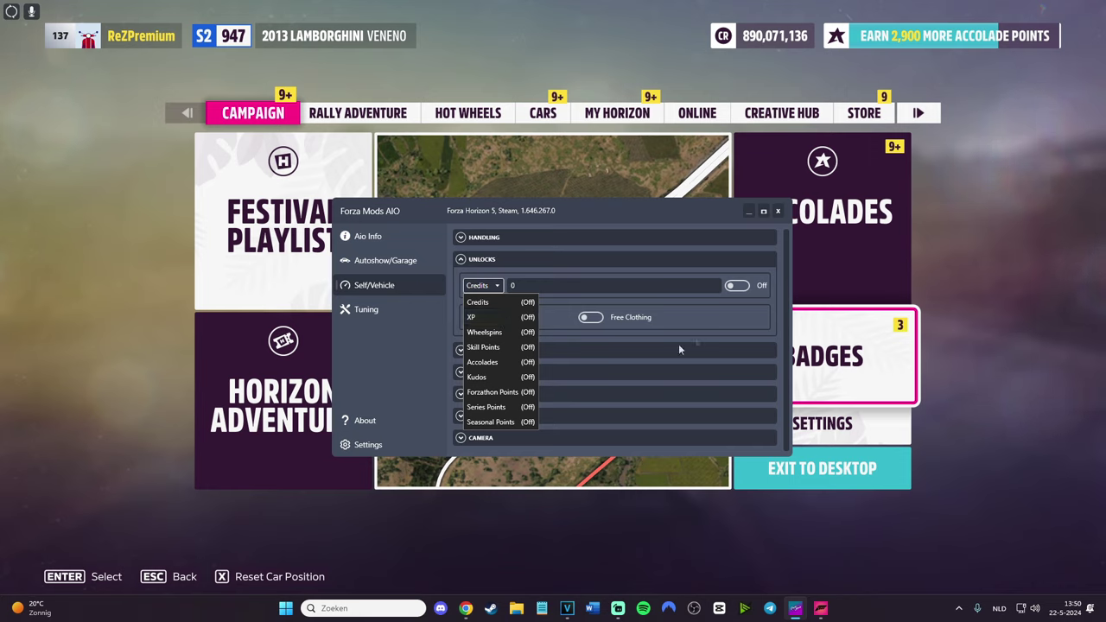
left_click(656, 286)
left_click(482, 285)
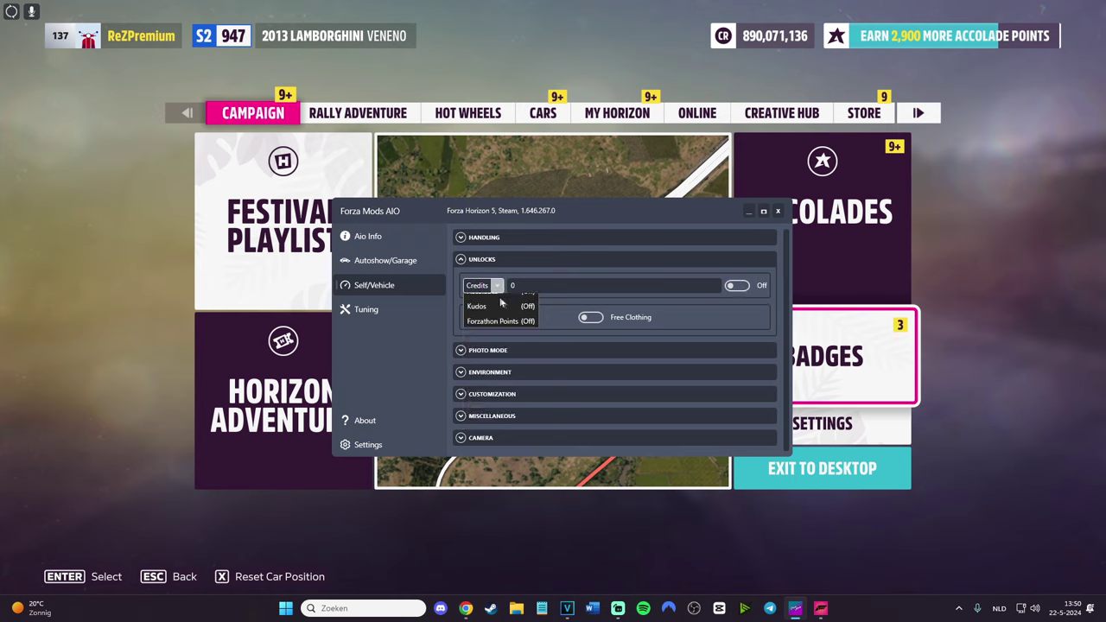
left_click(495, 314)
left_click(546, 284)
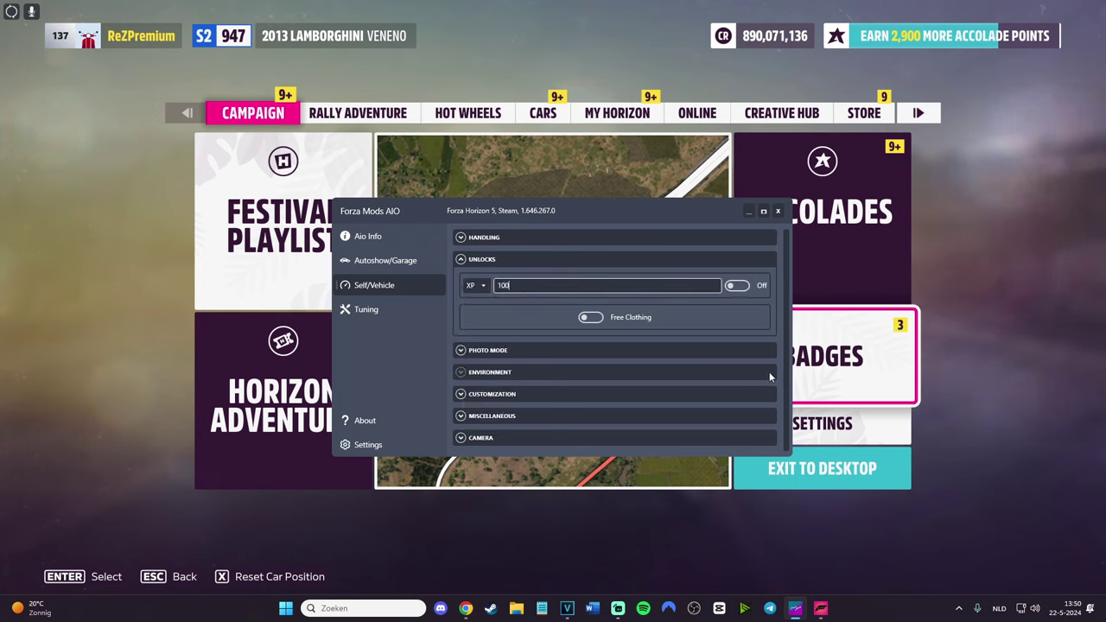
type("1000000")
left_click(734, 286)
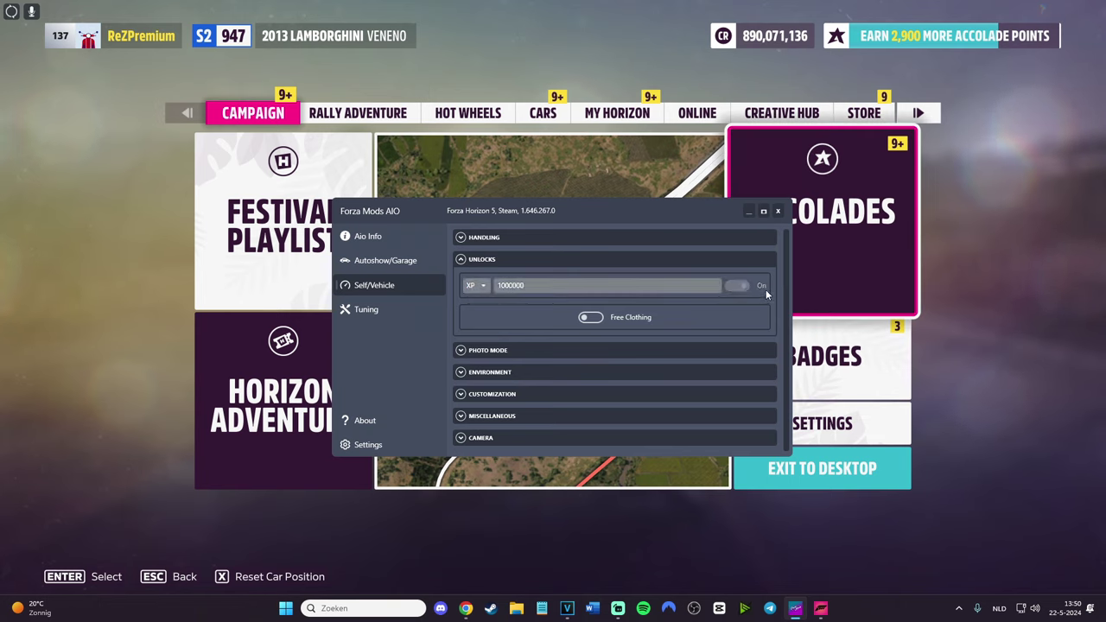
Step: Turn on Free Clothing in the Self/Vehicle unlocks and return to the Forza Horizon 5 pause menu
left_click(591, 318)
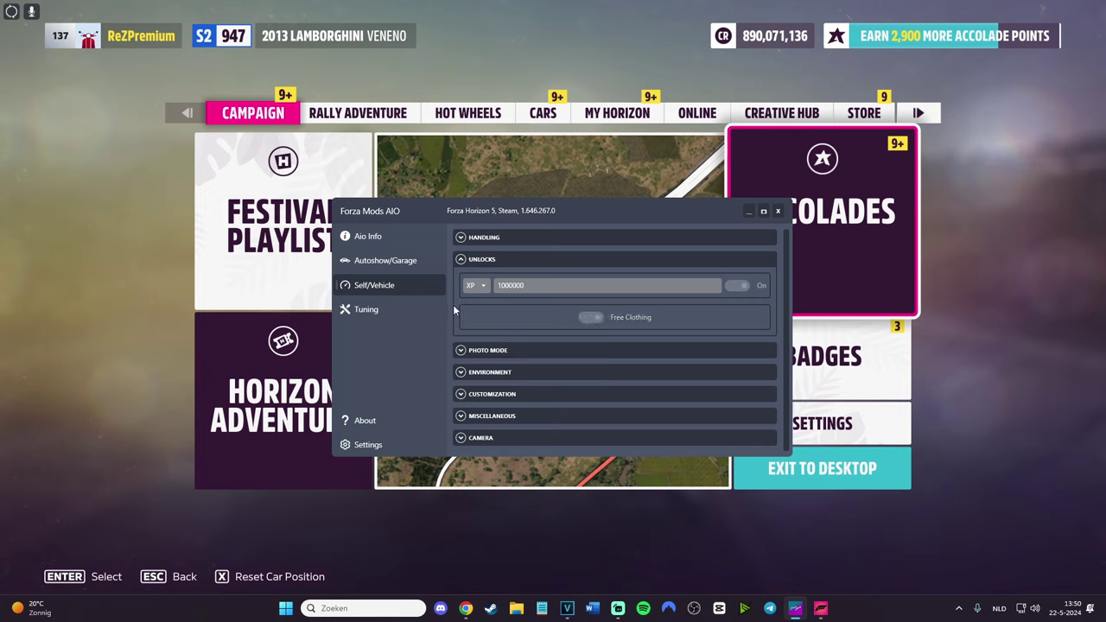
left_click(458, 351)
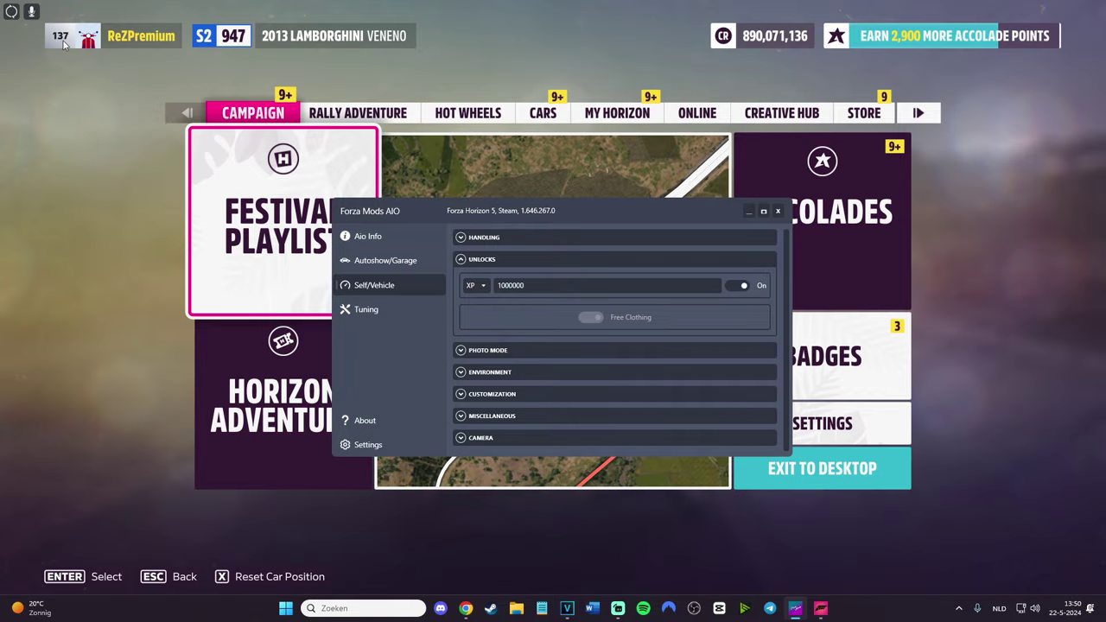
left_click(983, 244)
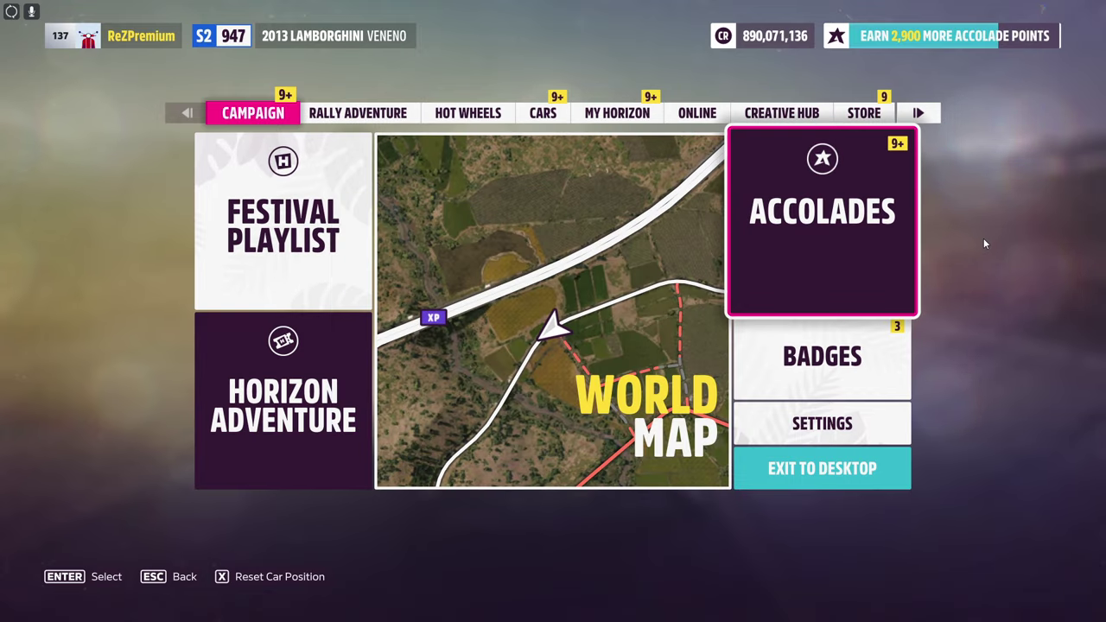
Step: Resume Forza Horizon 5, drive the Lamborghini Veneno along the road to earn skill score, and pause the game again
key("Escape")
key("w")
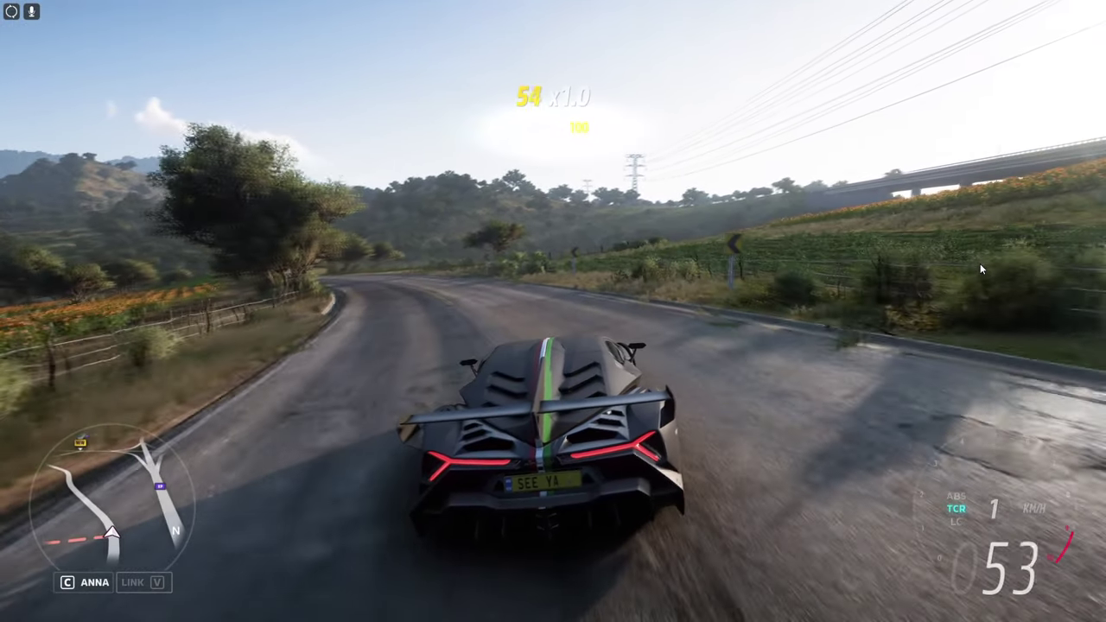
key("d")
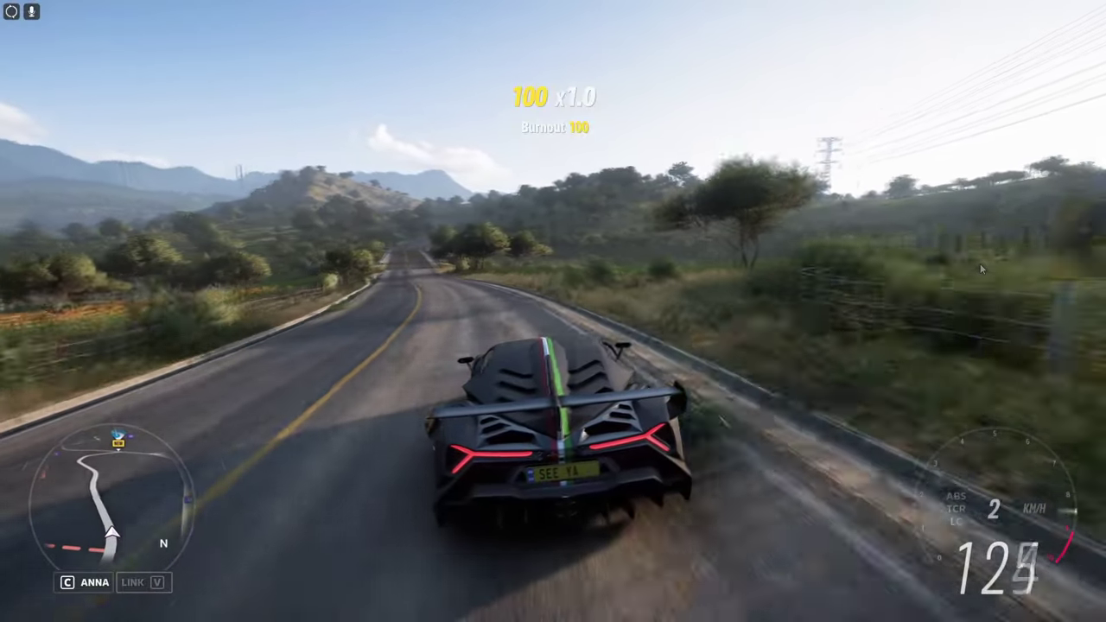
key("w")
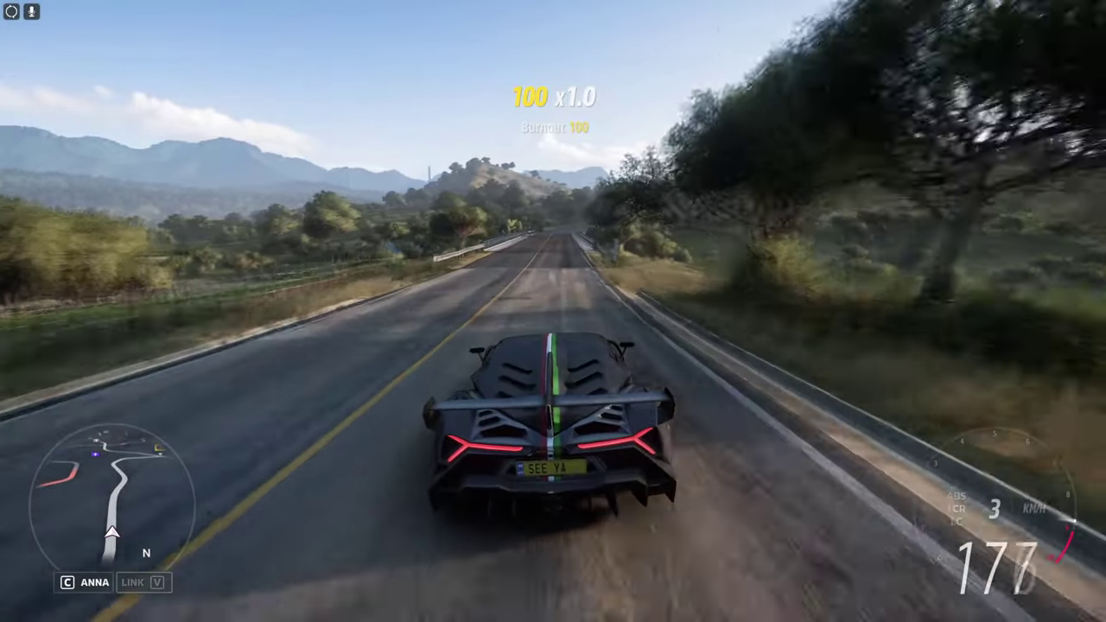
key("w")
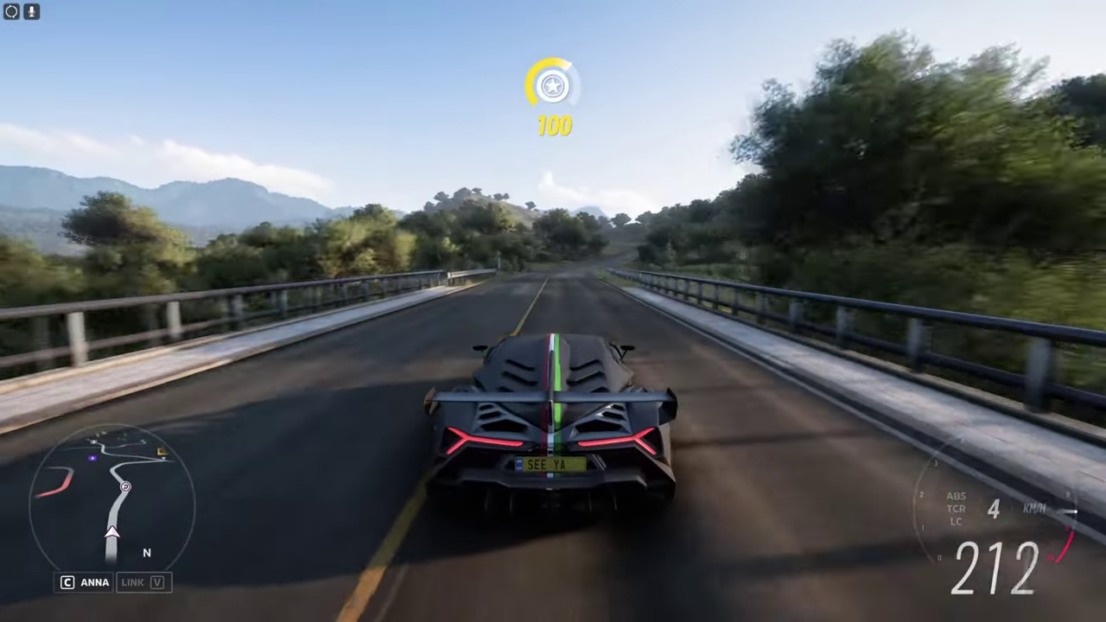
key("w")
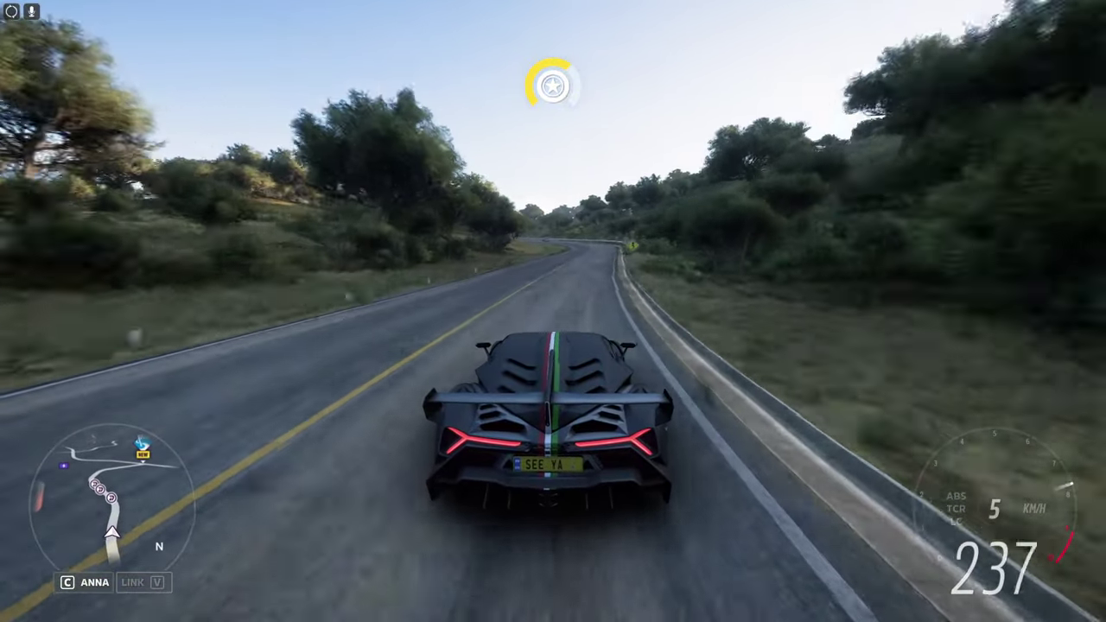
key("d")
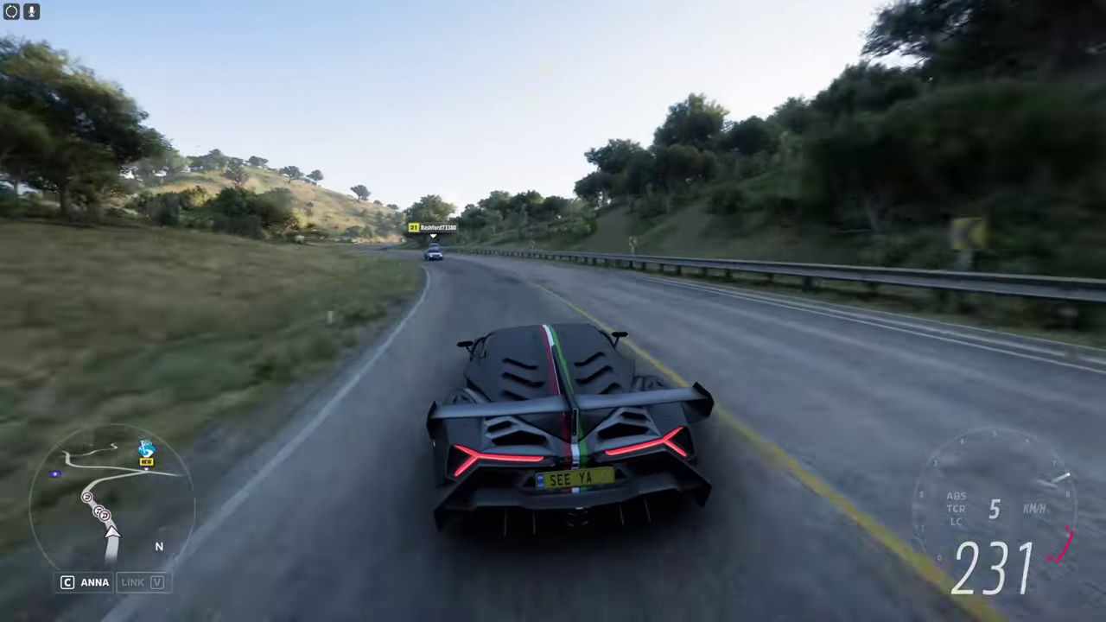
key("s")
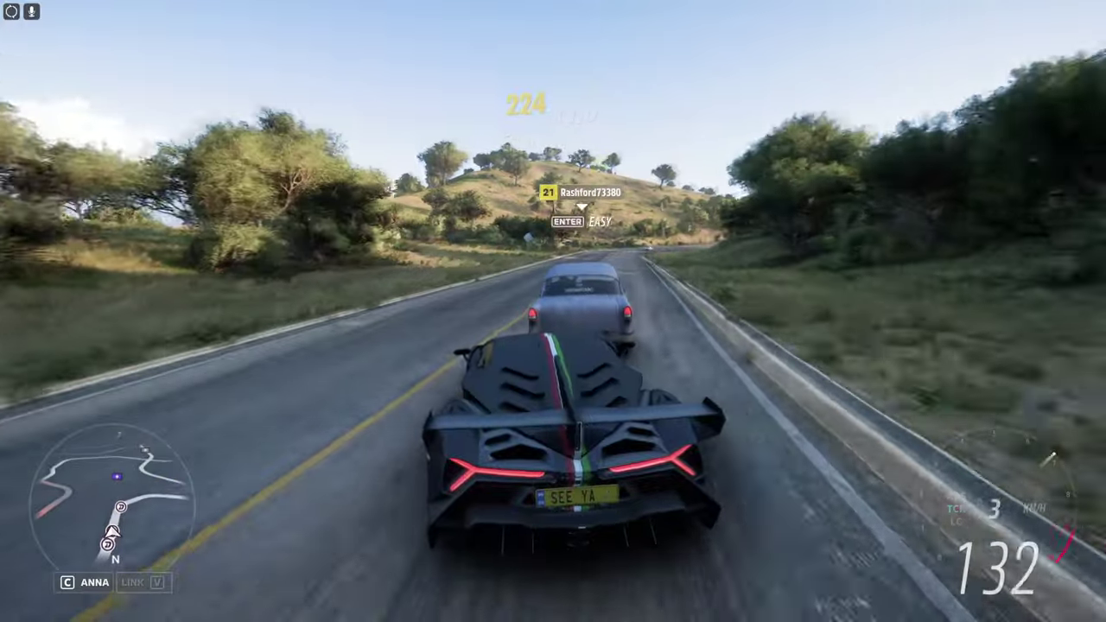
key("w")
key("d")
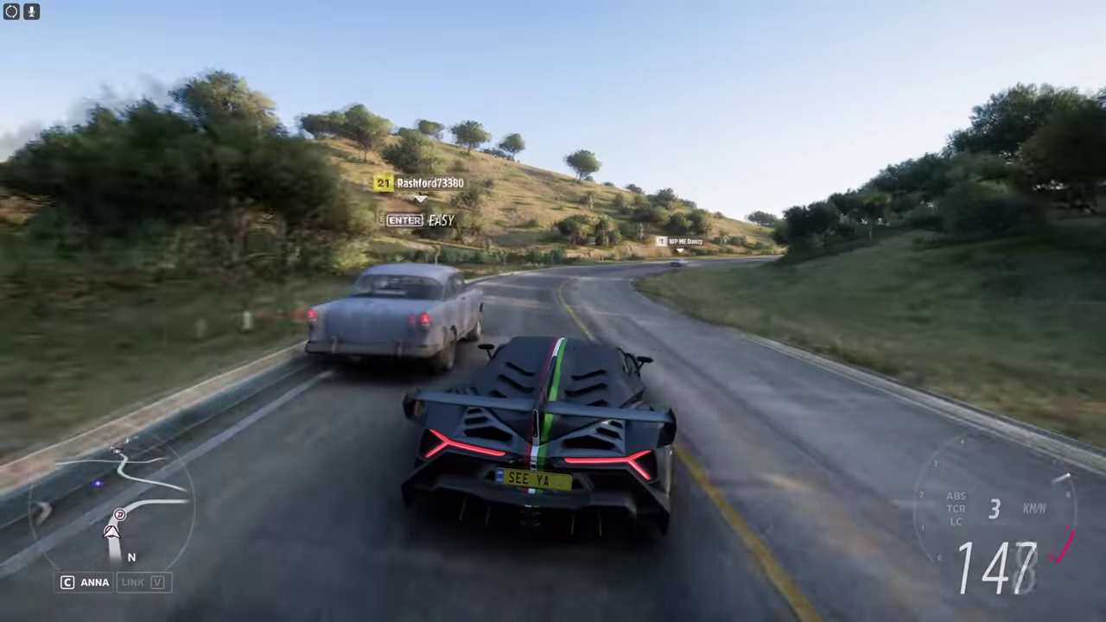
key("w")
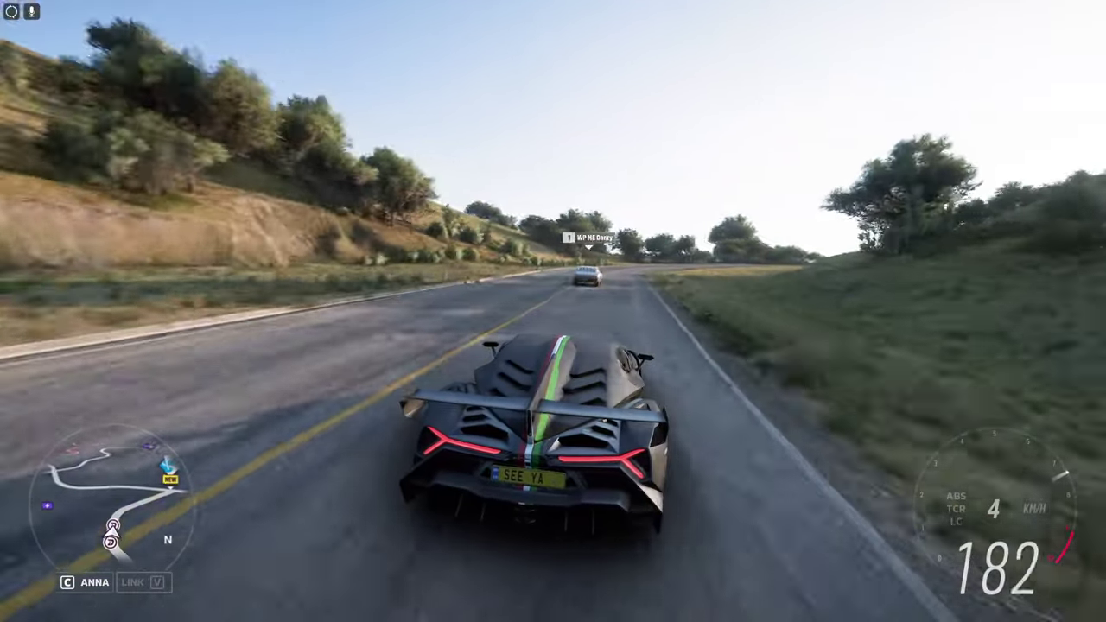
key("a")
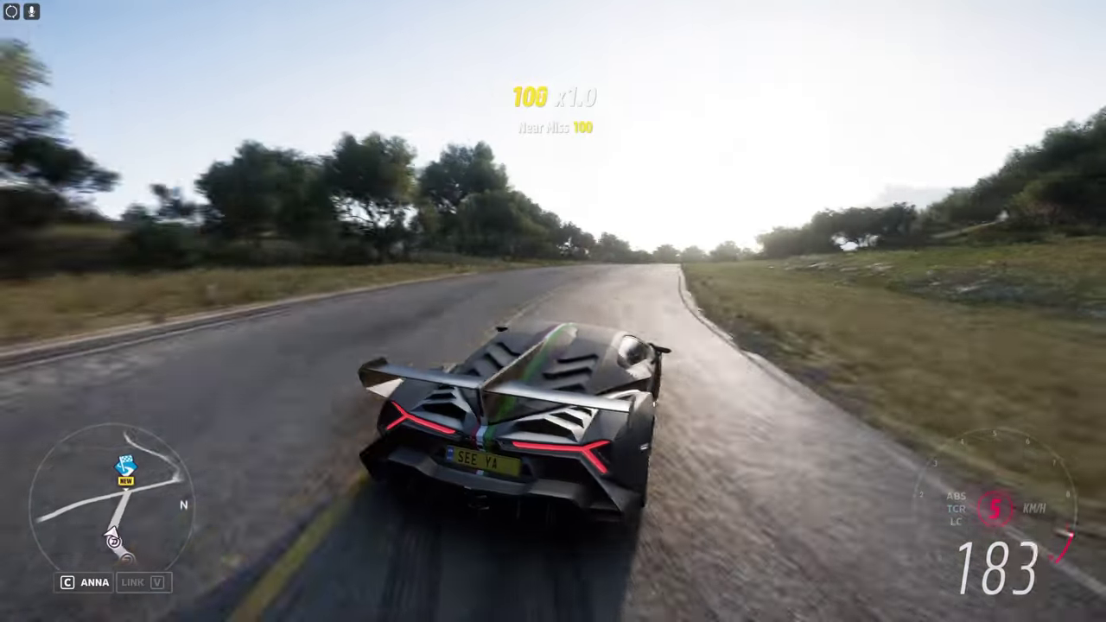
key("Escape")
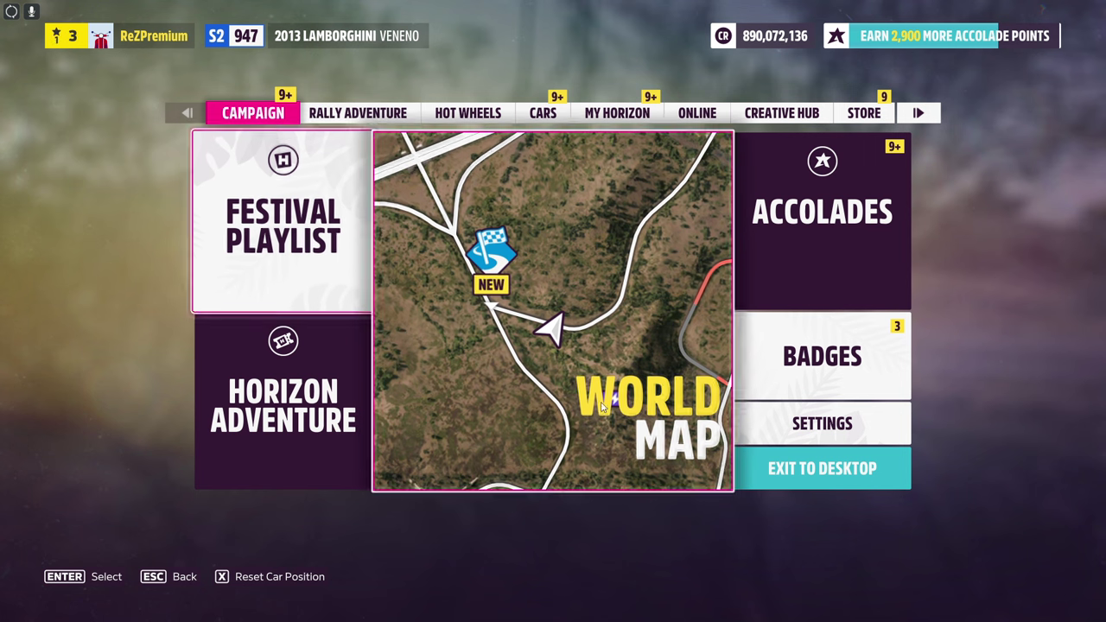
Step: Set the XP unlock amount to 50000000 in Forza Mods AIO with the unlock on, and drive briefly in the game before pausing
key("super")
left_click(799, 610)
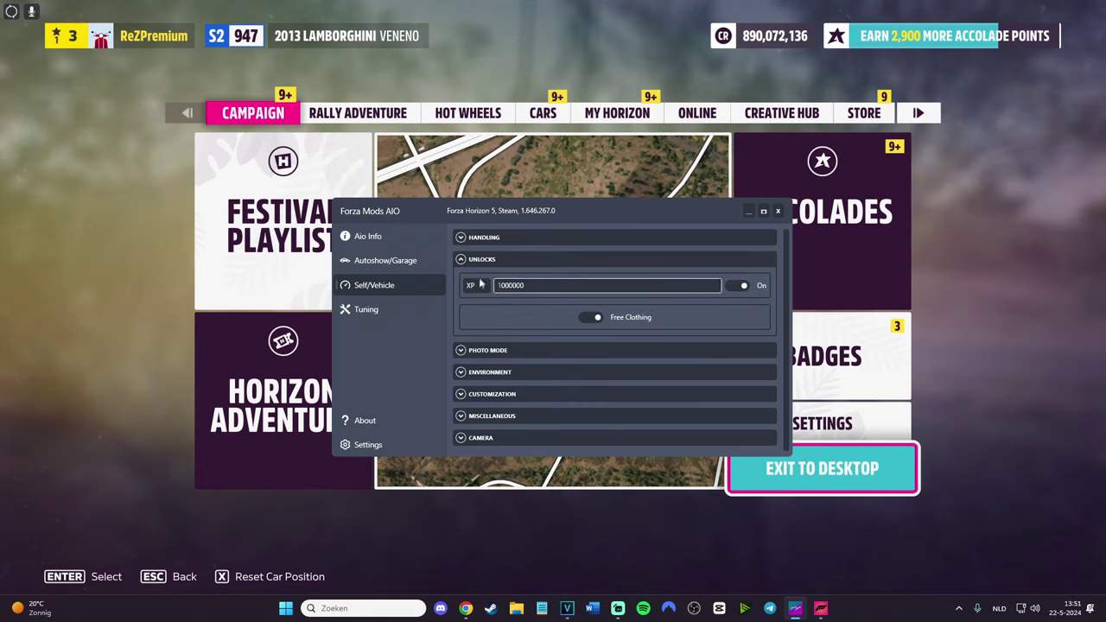
left_click(739, 287)
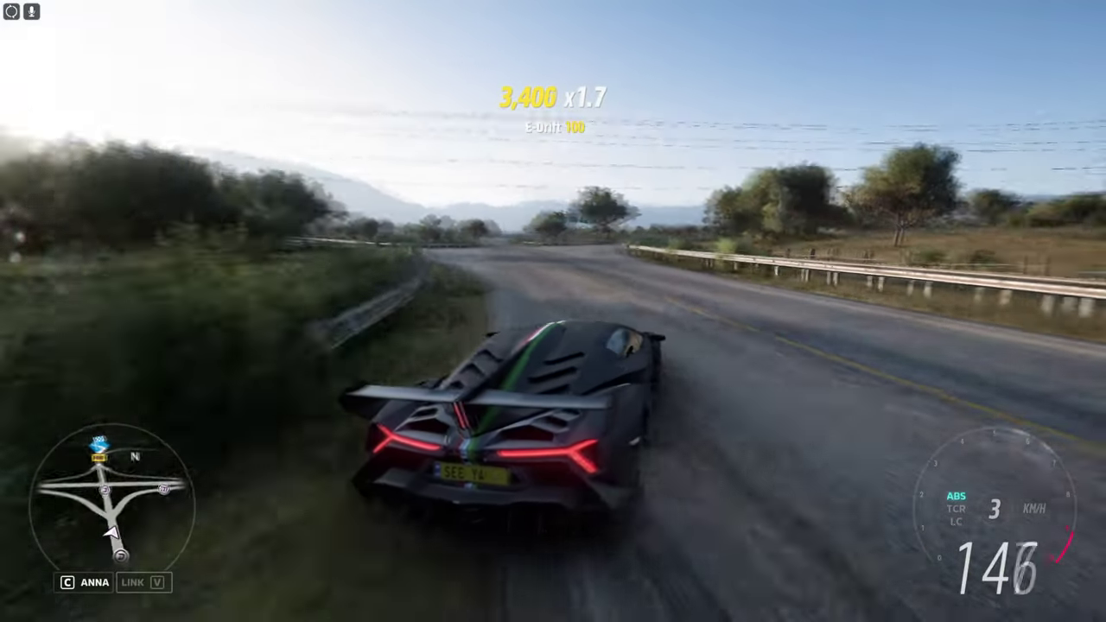
key("Escape")
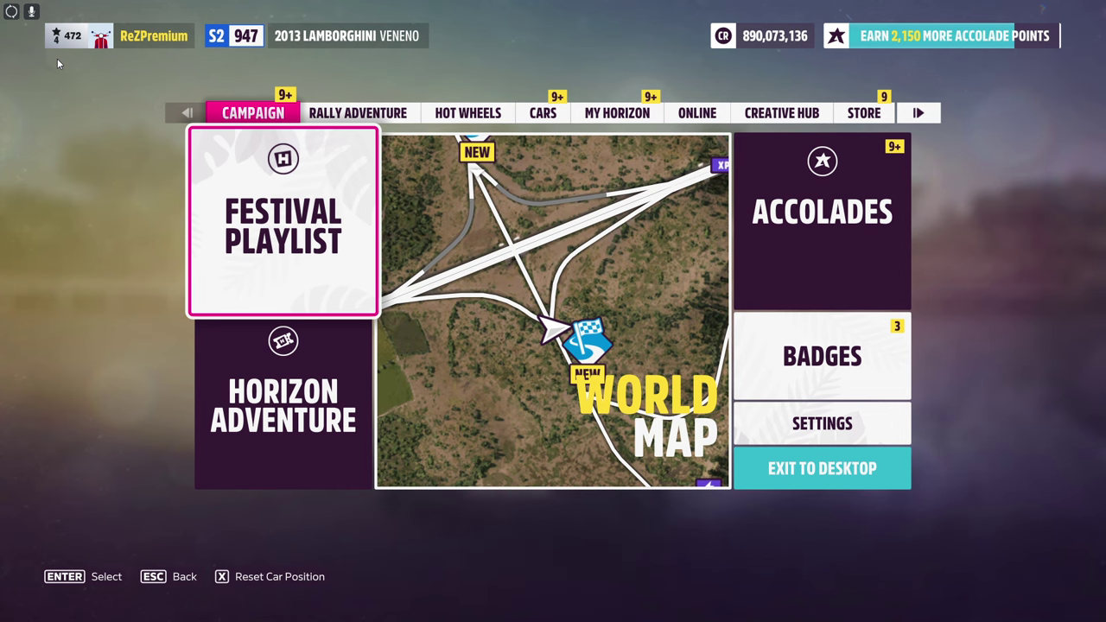
Step: Return to the Forza Mods AIO window and turn off the XP unlock
key("super")
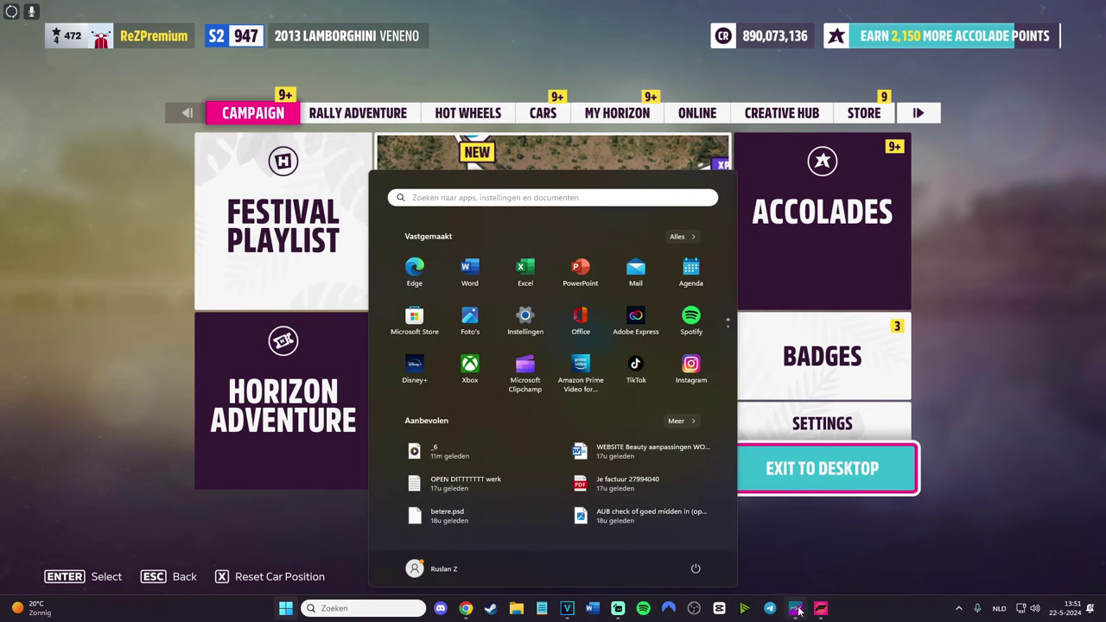
left_click(795, 610)
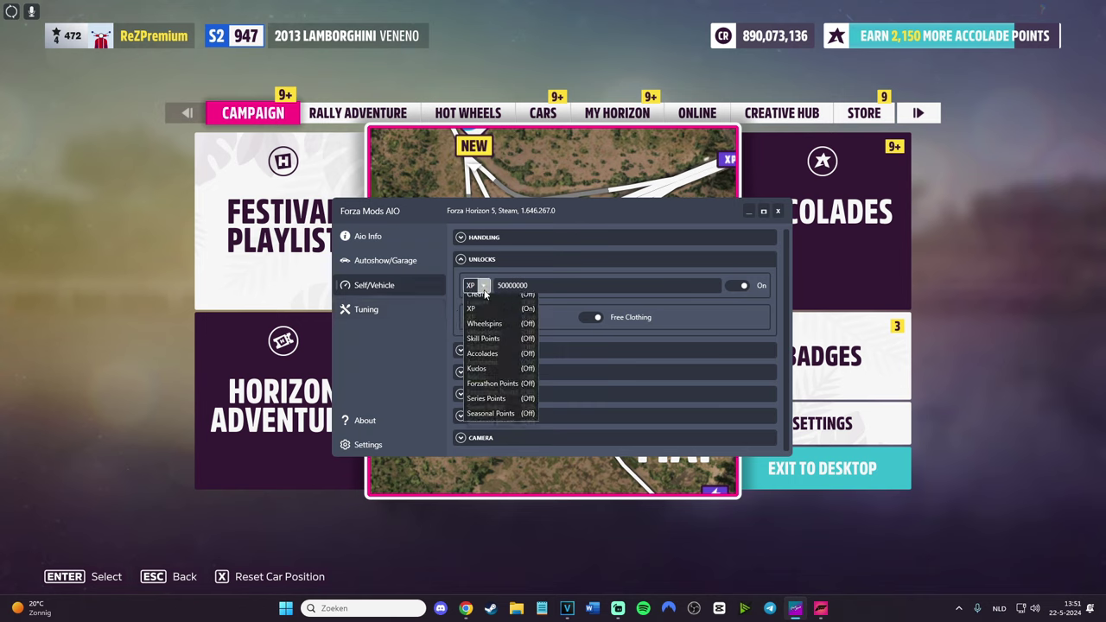
left_click(486, 303)
left_click(738, 285)
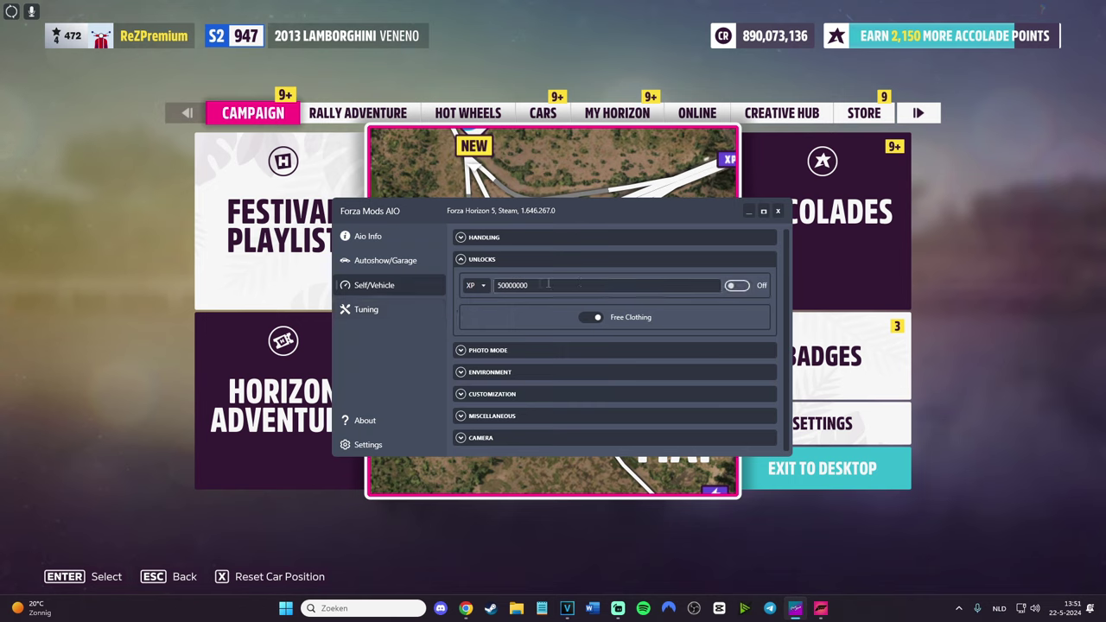
Step: Choose Credits in the Self/Vehicle unlocks, set the amount to 950000000 and turn the unlock on
left_click(488, 302)
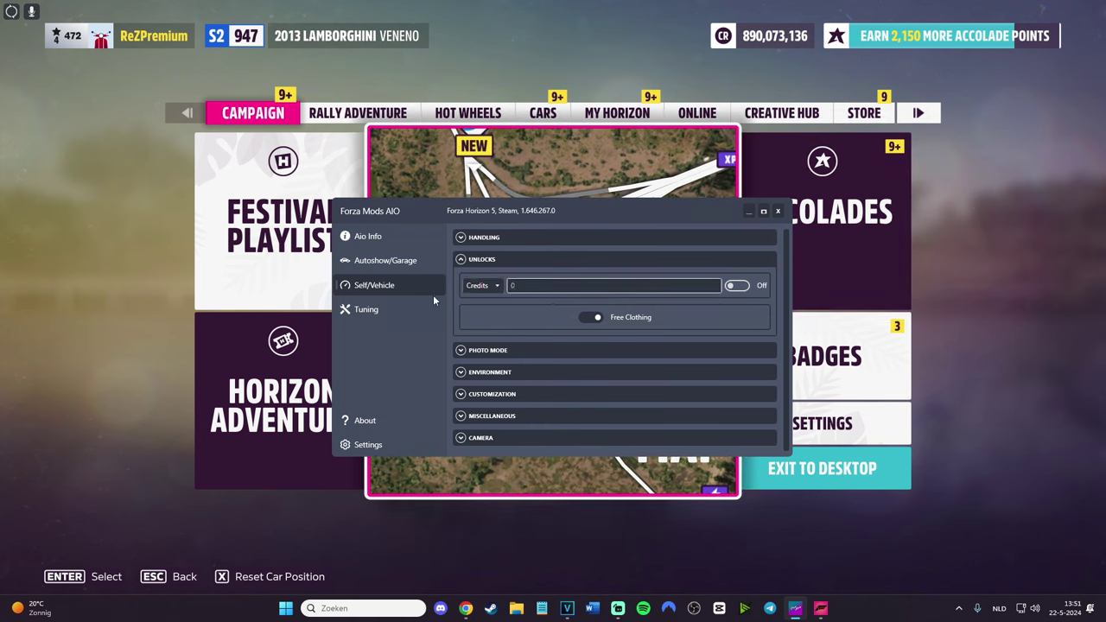
type("8900000000")
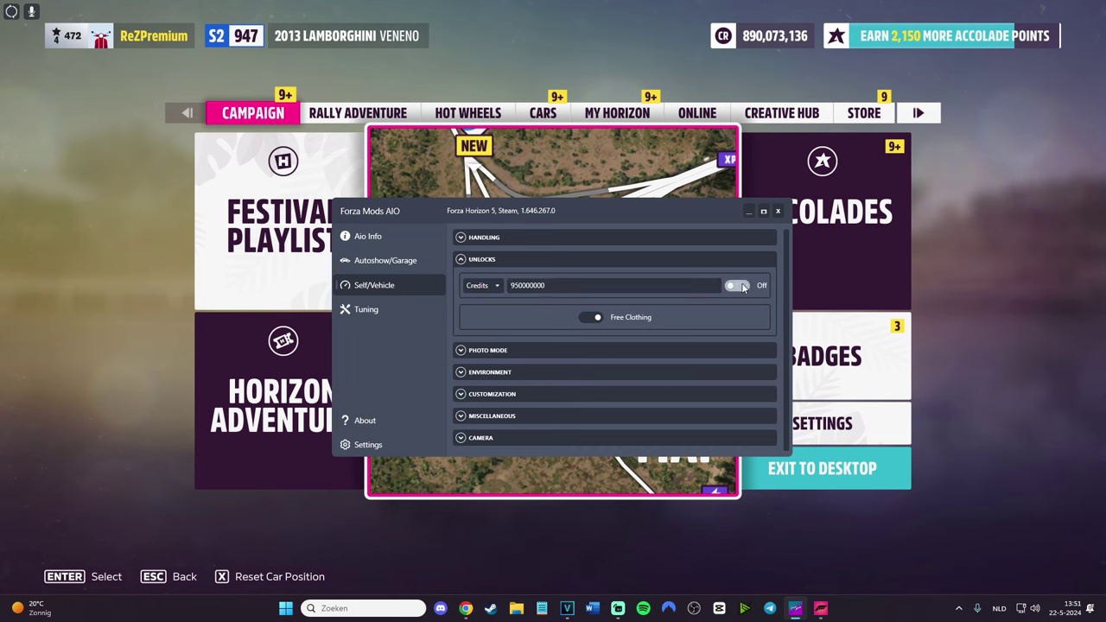
left_click(737, 286)
Step: Back in Forza Horizon 5, play a Super Wheelspin from My Horizon and add the duplicate Silvia '94 to the garage
left_click(1016, 228)
key("Escape")
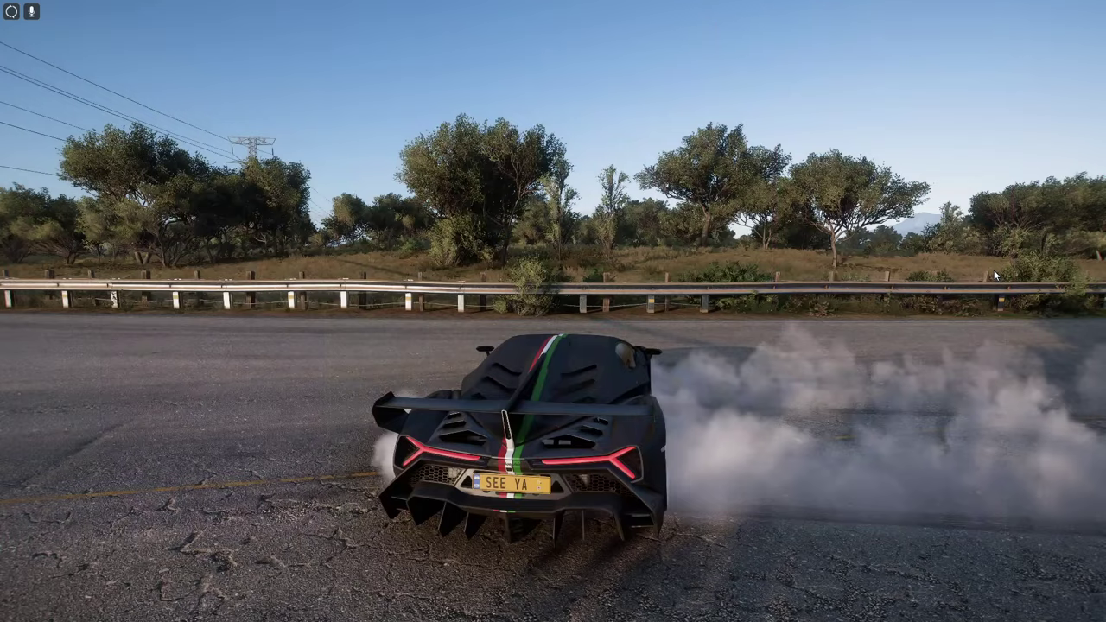
key("Escape")
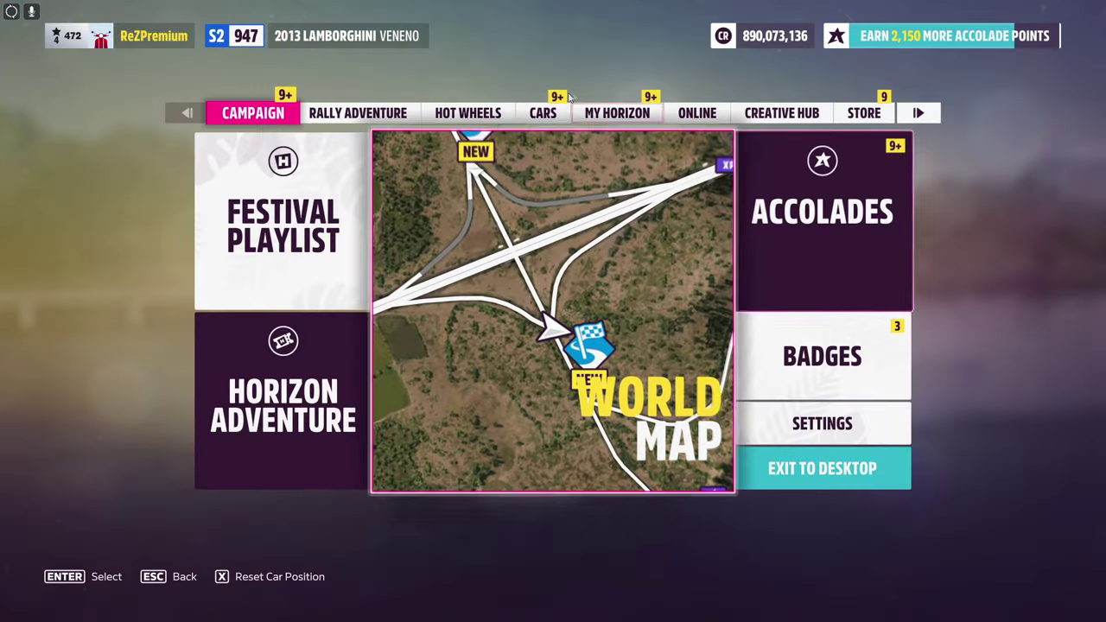
left_click(358, 113)
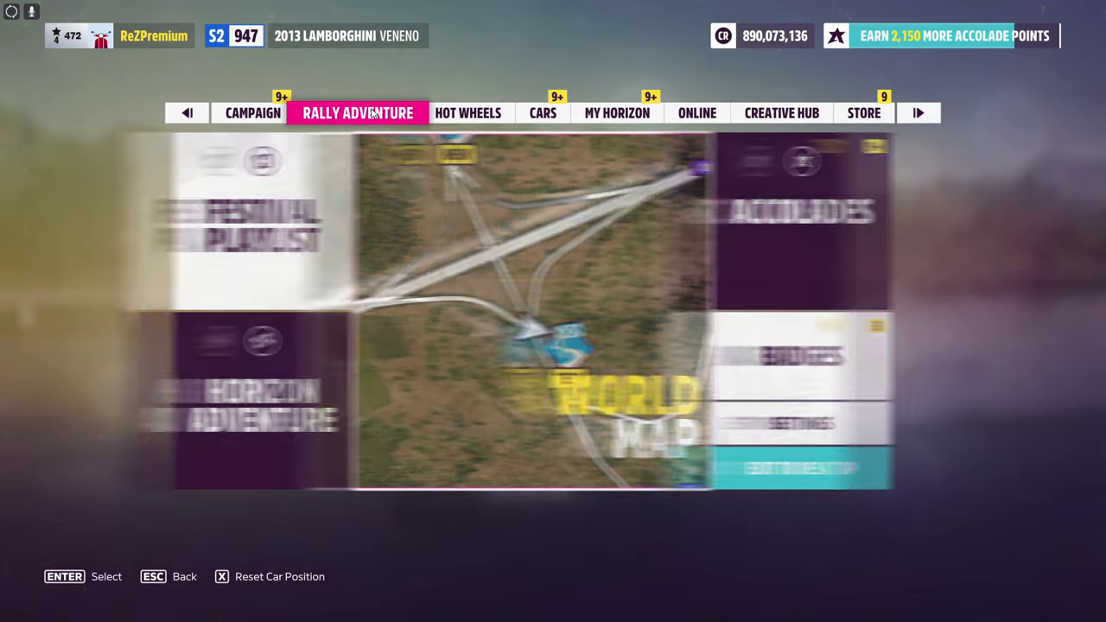
left_click(467, 113)
left_click(543, 114)
left_click(617, 113)
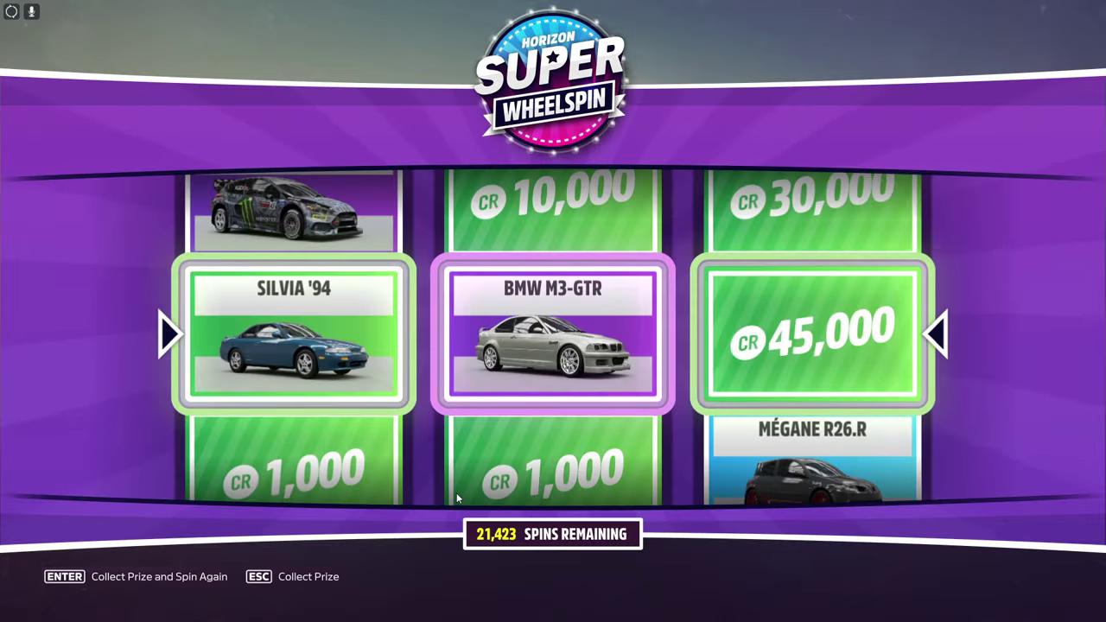
key("Return")
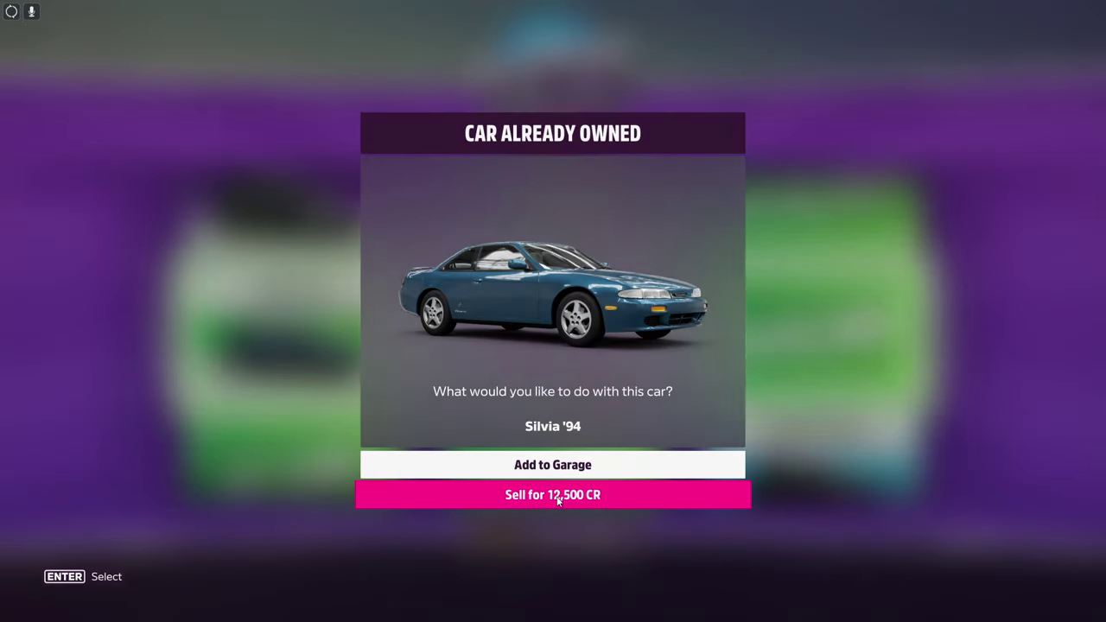
left_click(553, 467)
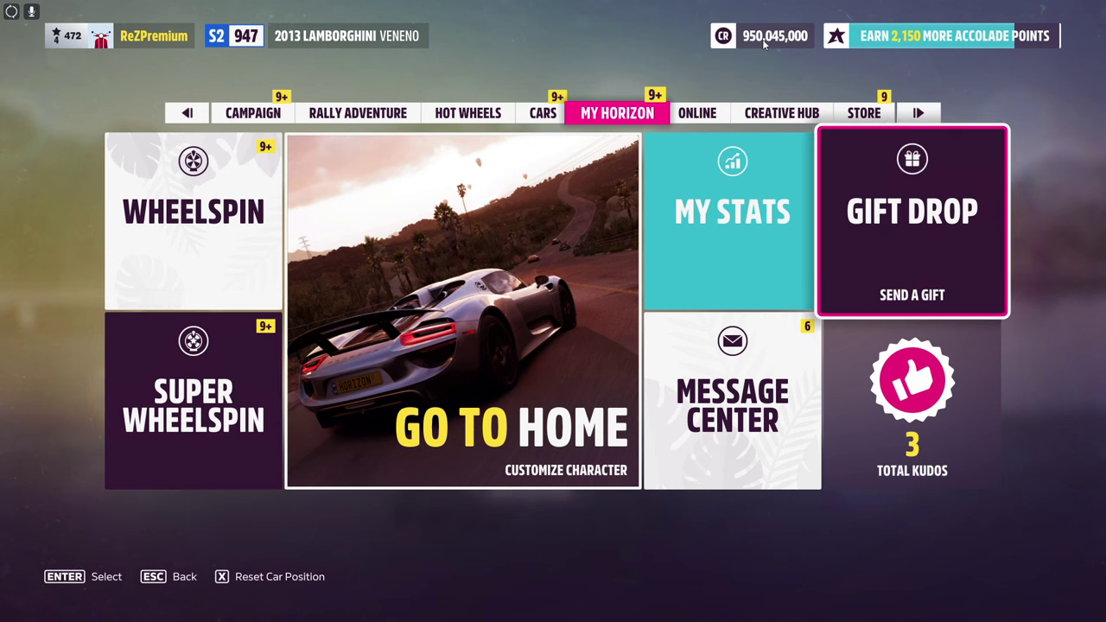
Step: Switch back to Forza Mods AIO, turn off the Credits unlock and choose Wheelspins as the unlock type
key("super")
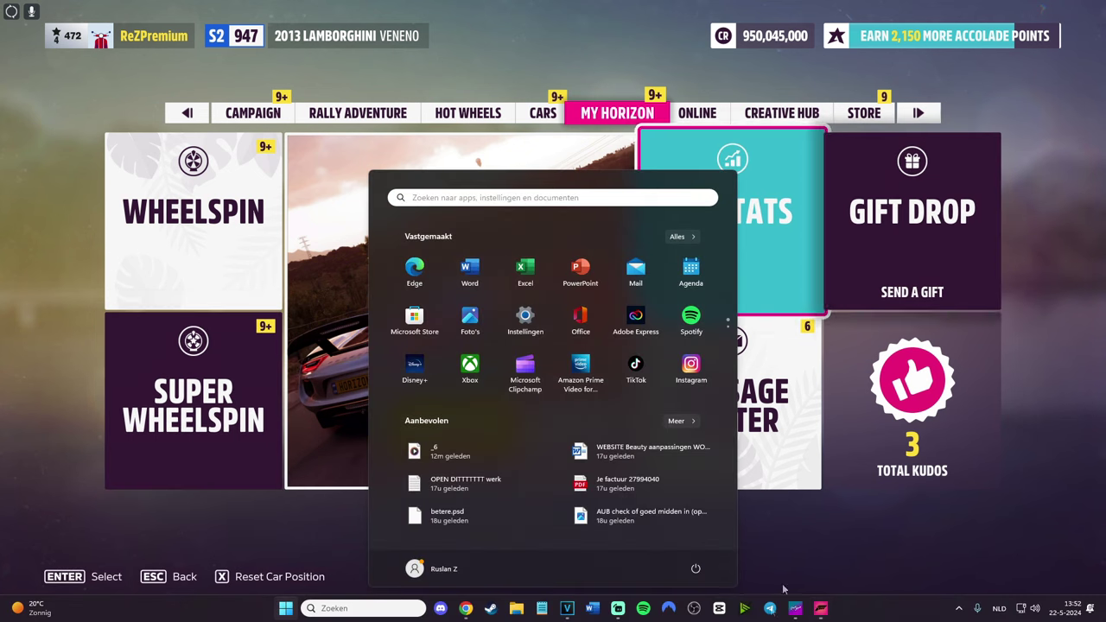
left_click(800, 538)
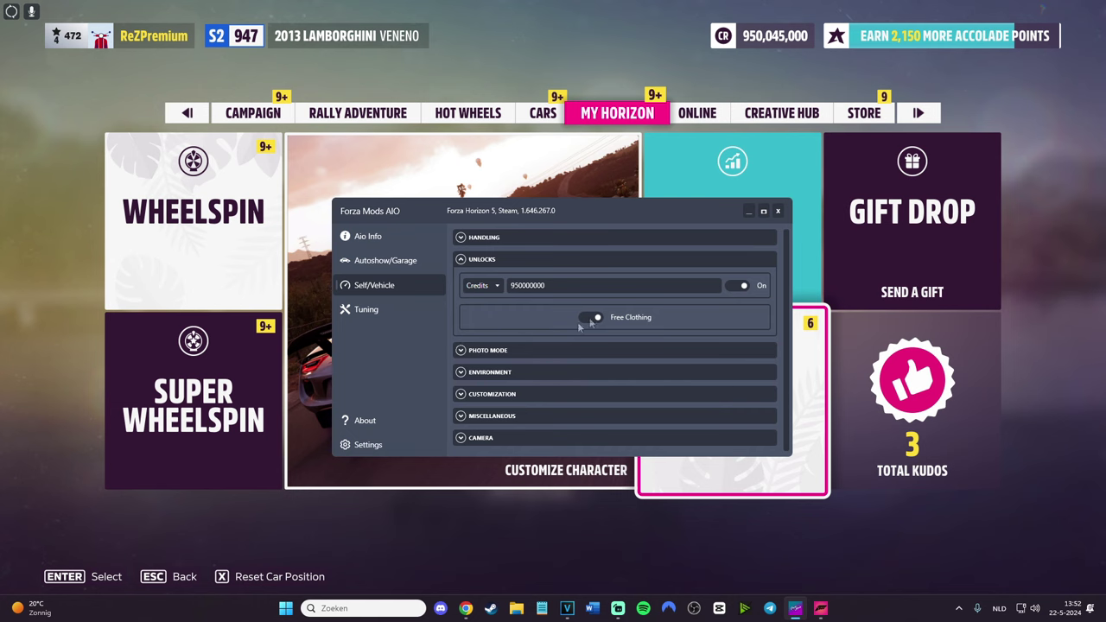
left_click(549, 285)
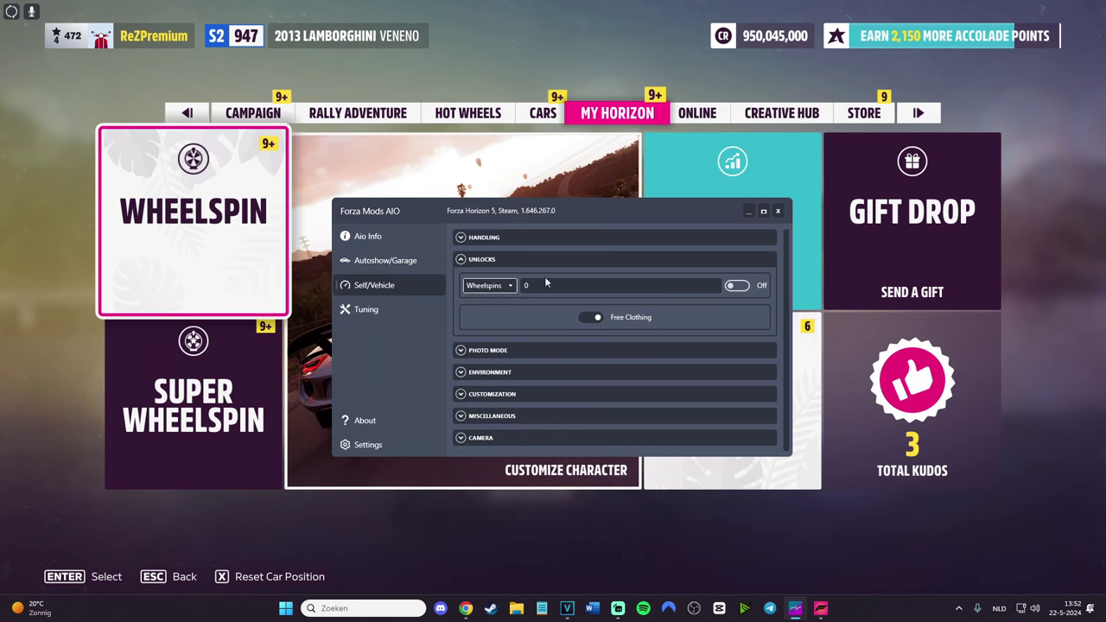
left_click(507, 285)
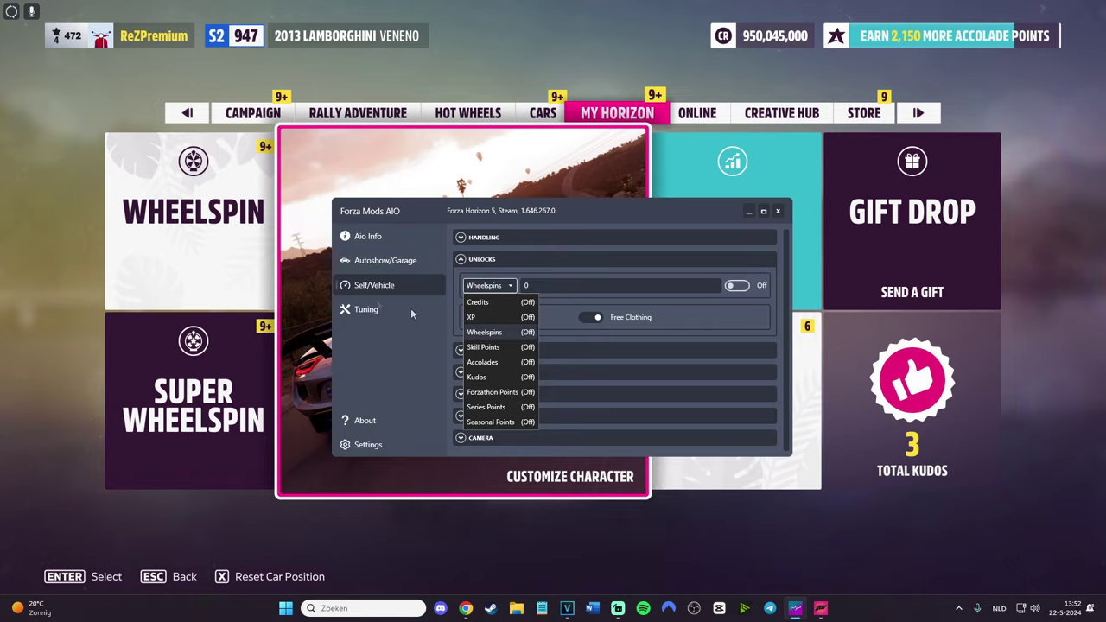
Step: Collect a wheelspin prize in the game, selling the duplicate Can-Am Maverick for 12,500 CR, and return to Forza Mods AIO
key("Return")
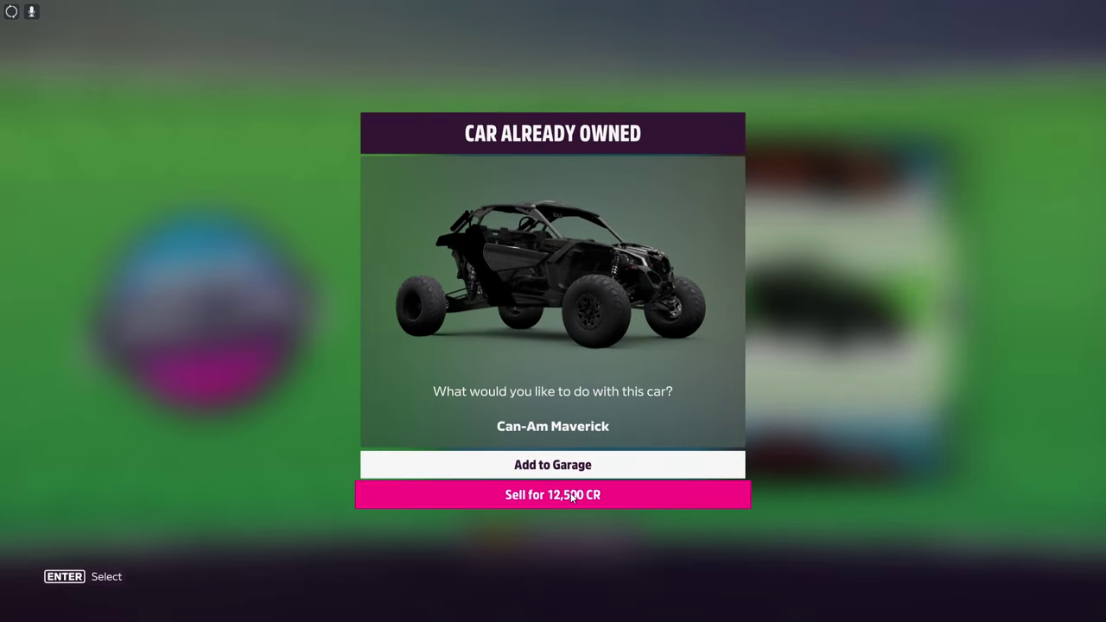
left_click(571, 495)
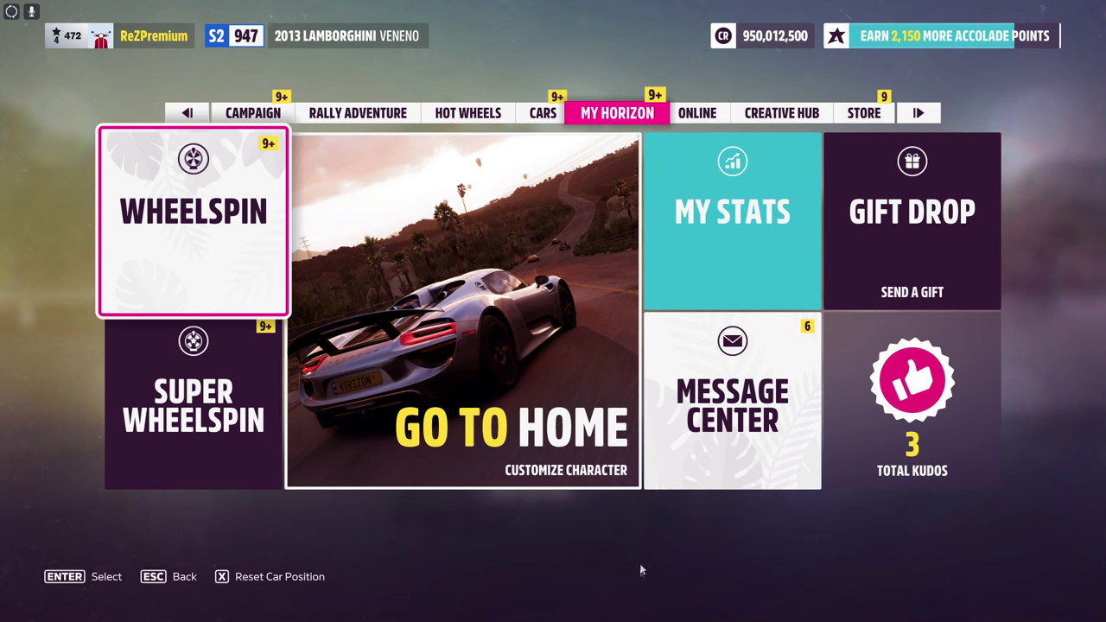
key("super")
left_click(795, 608)
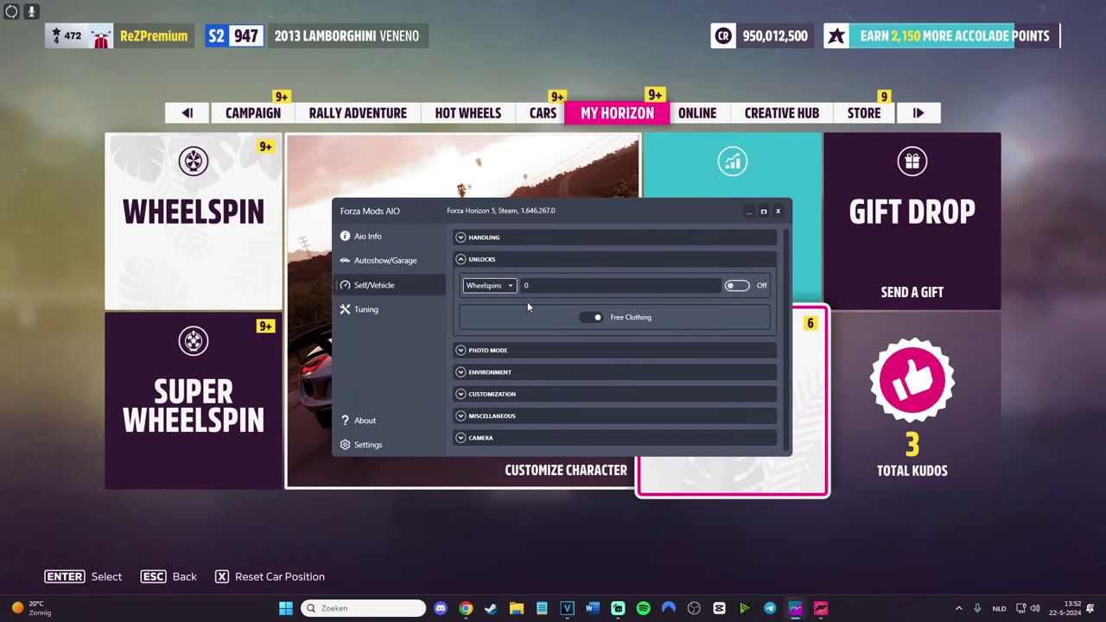
Step: Set the Wheelspins unlock to 50000 and turn it on, and play a Wheelspin from My Horizon in Forza Horizon 5
type("50000")
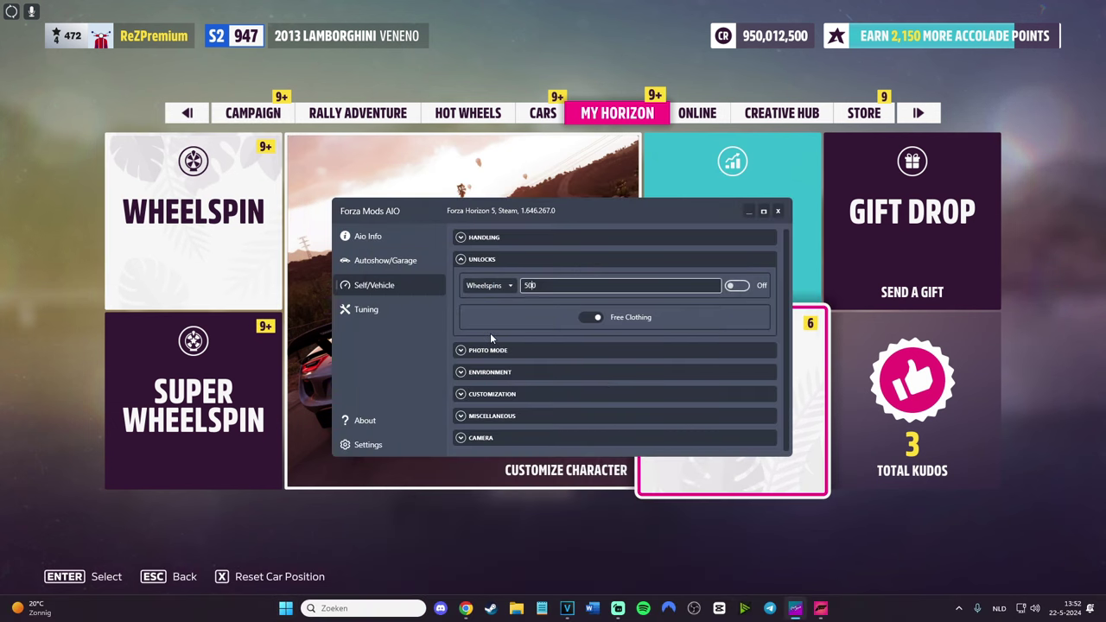
left_click(738, 288)
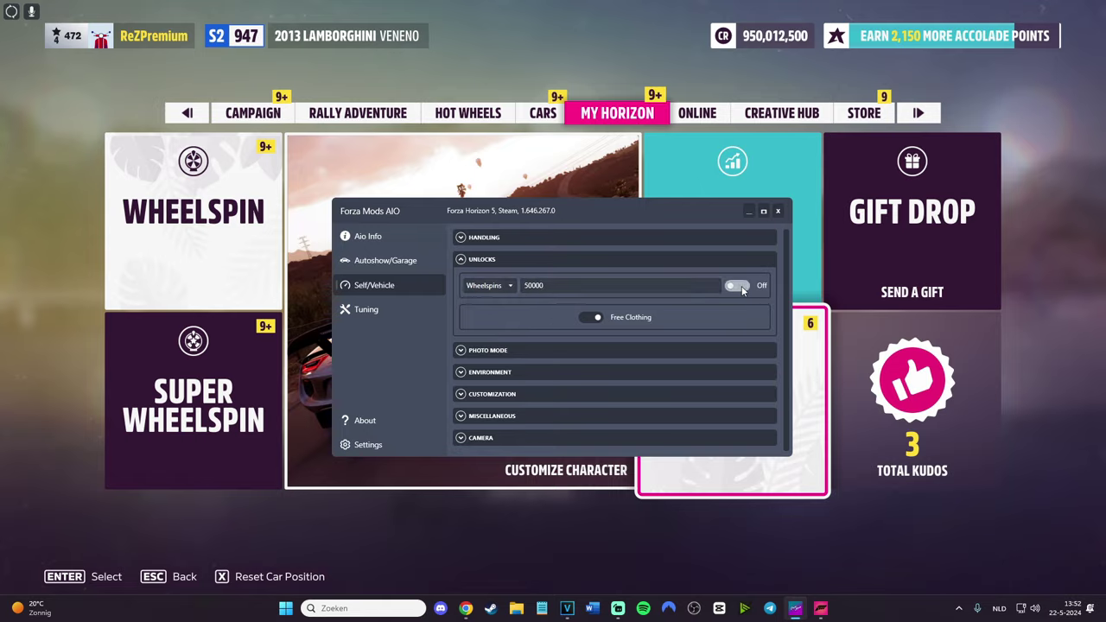
left_click(283, 245)
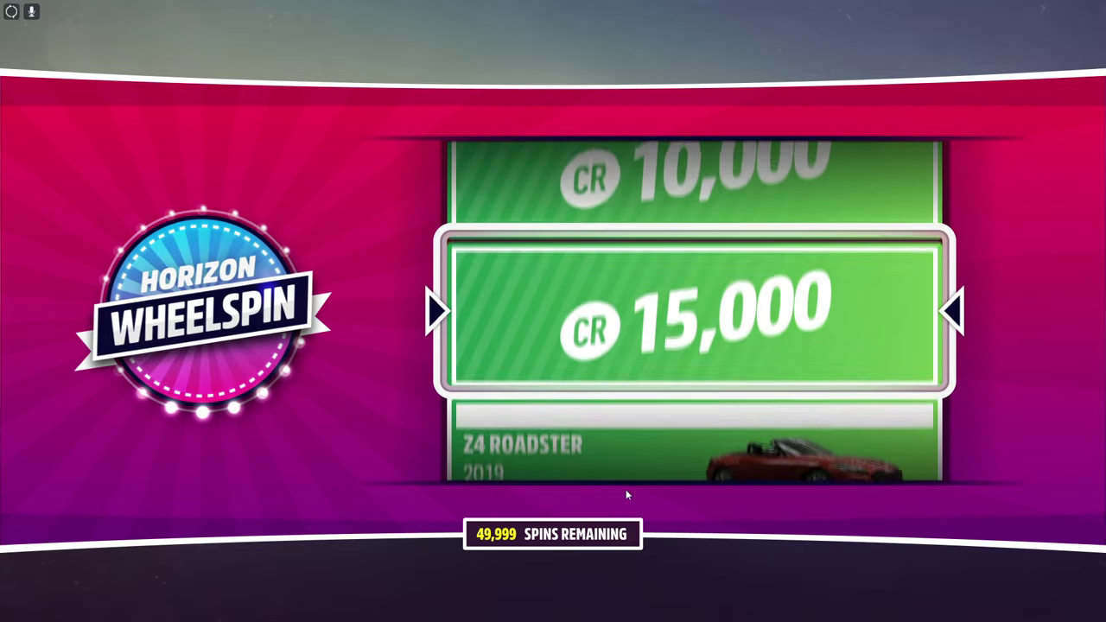
key("Escape")
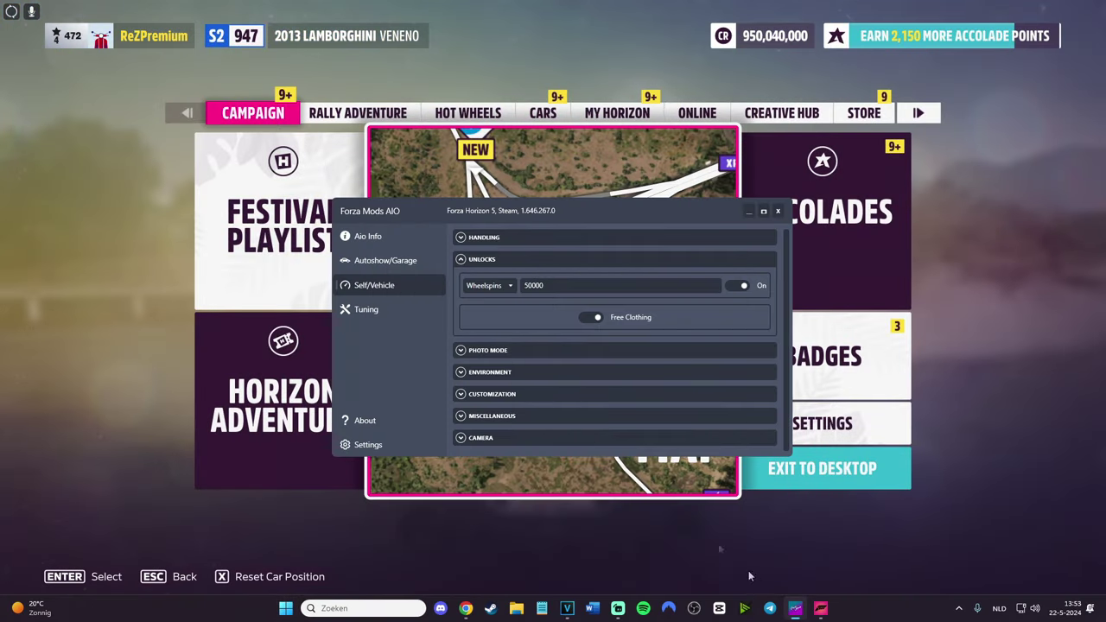
Step: Back in Forza Mods AIO, turn off the Wheelspins unlock and set the Fly Hack movement speed to 10 in Handling
left_click(509, 286)
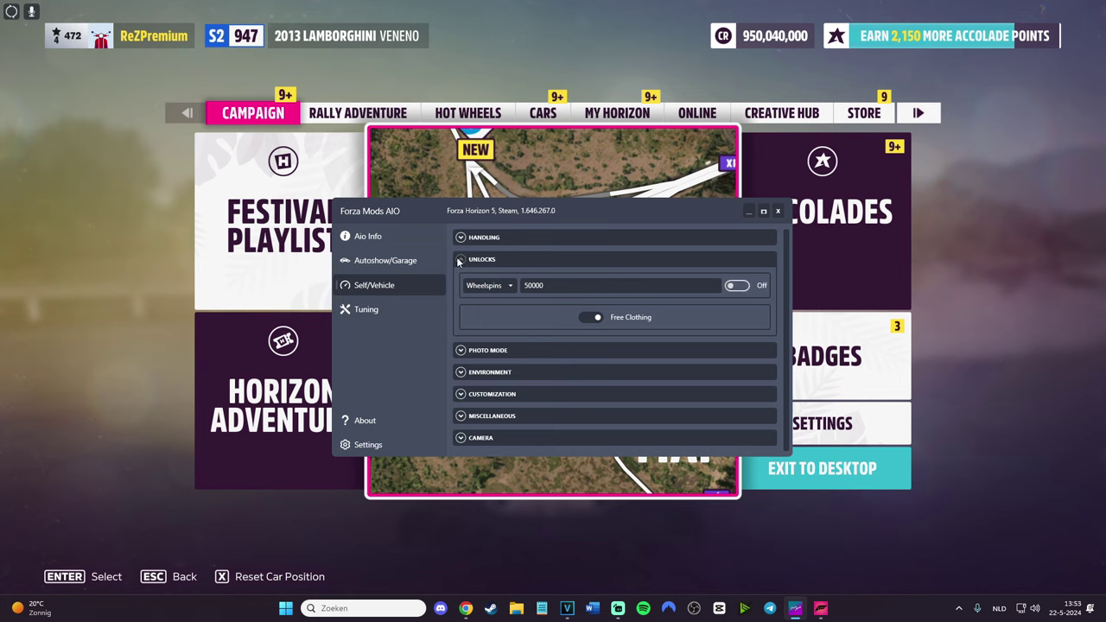
left_click(460, 242)
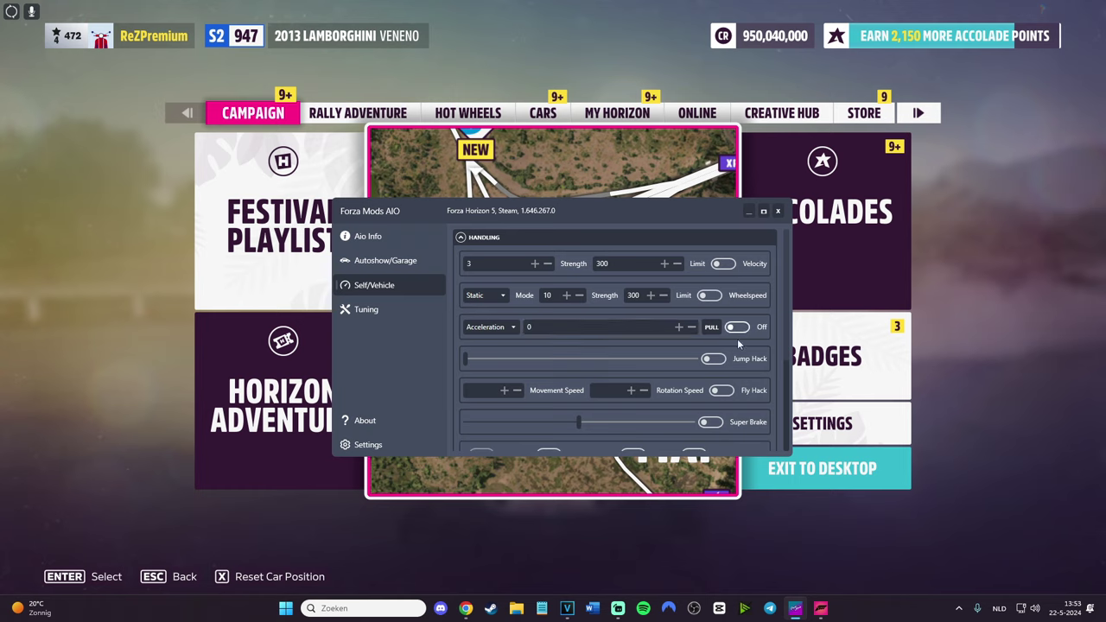
scroll(573, 392, "down", 1)
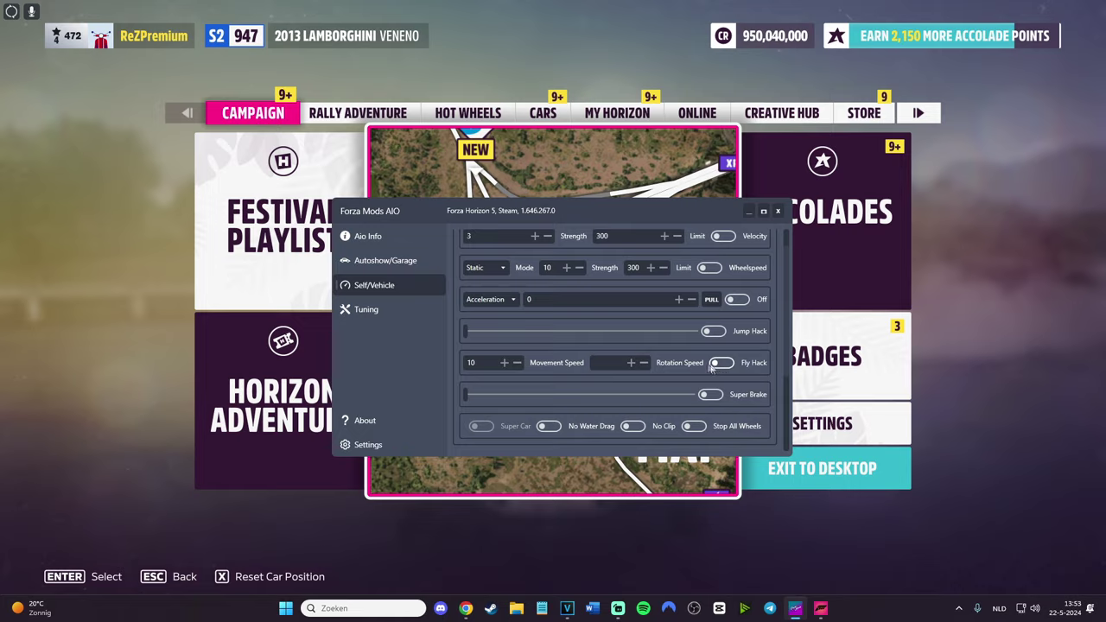
Step: Resume Forza Horizon 5, drive the Lamborghini Veneno briefly along the road and pause the game again
left_click(1023, 272)
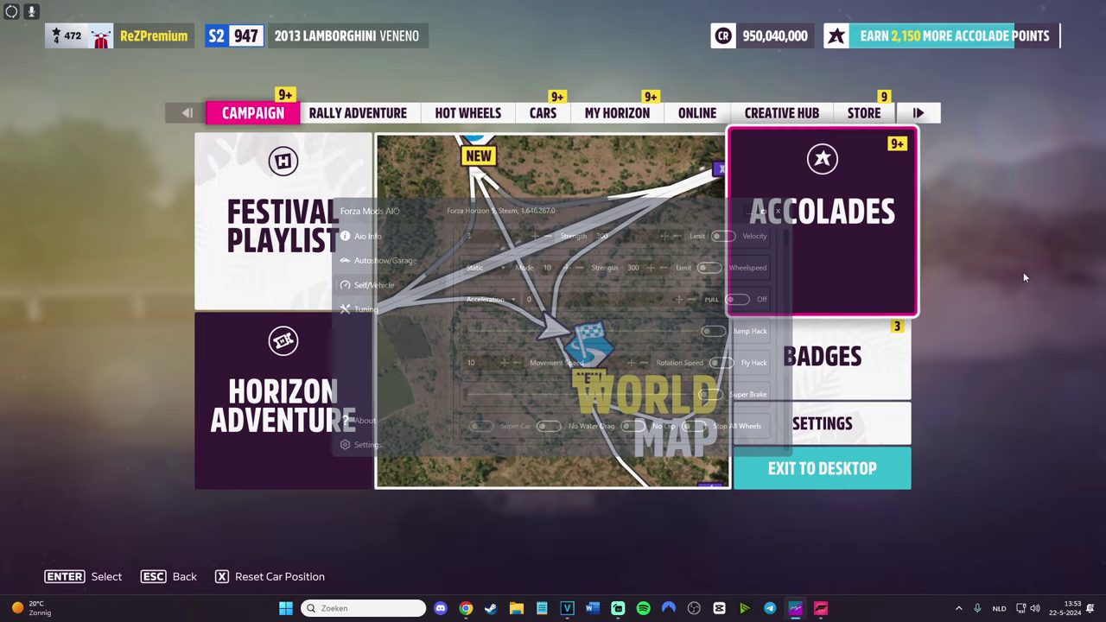
key("Escape")
key("w")
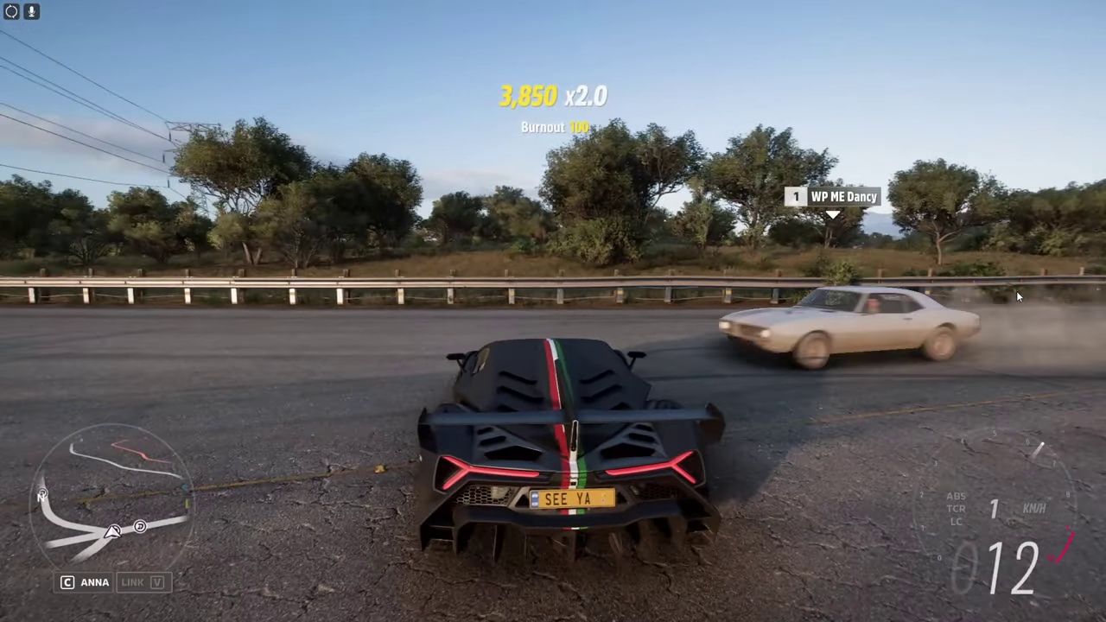
key("a")
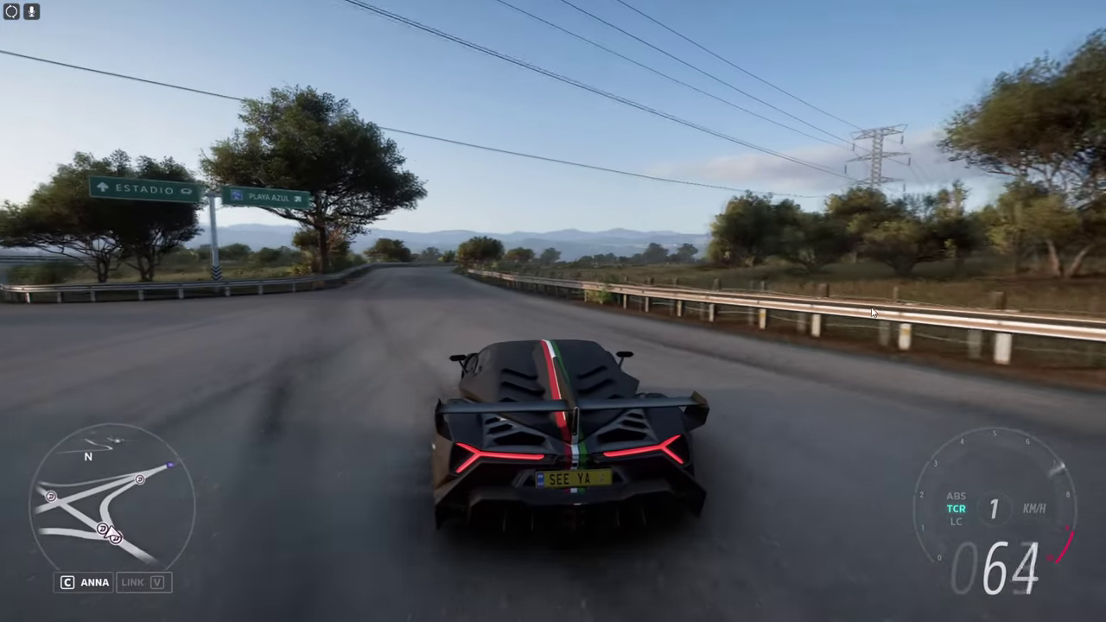
key("Escape")
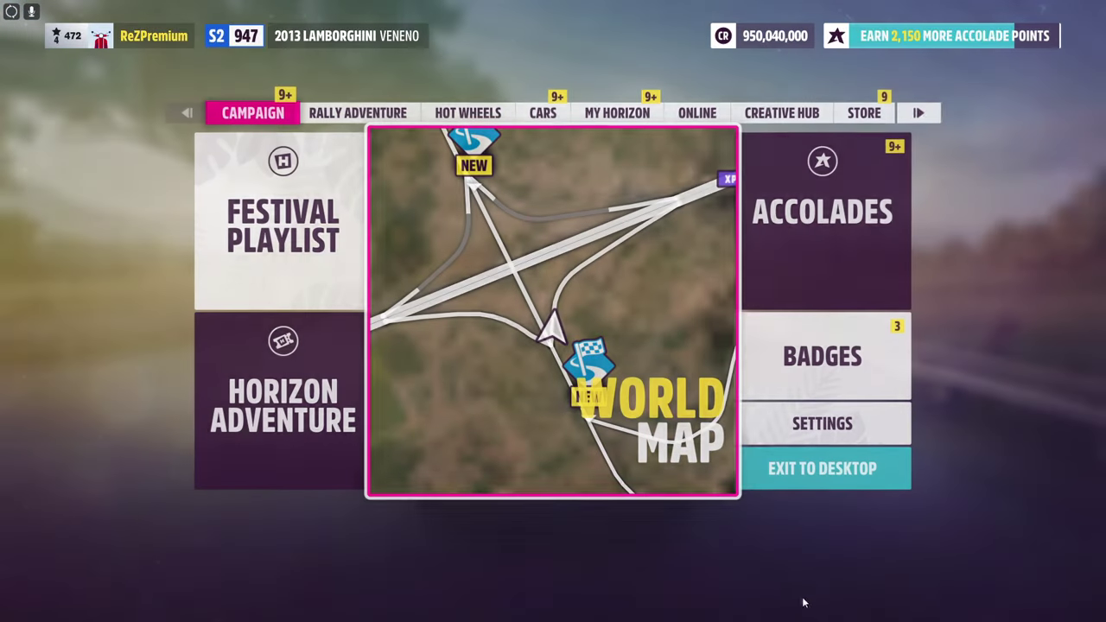
Step: Switch to Forza Mods AIO, turn on Fly Hack in the Handling settings and return to the game
key("super")
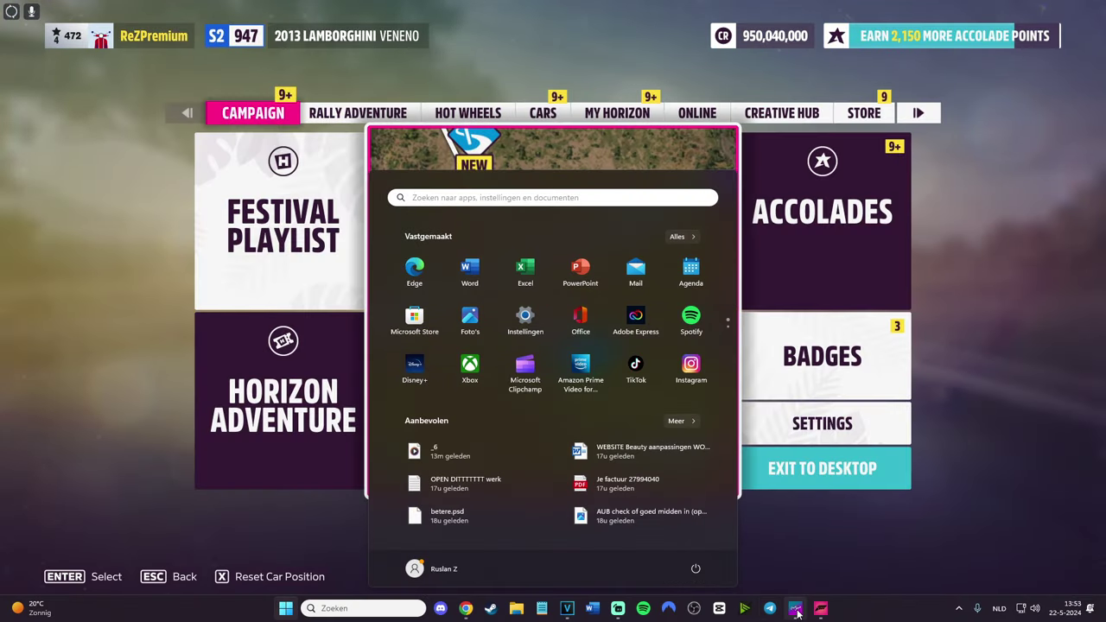
left_click(795, 608)
scroll(521, 319, "up", 1)
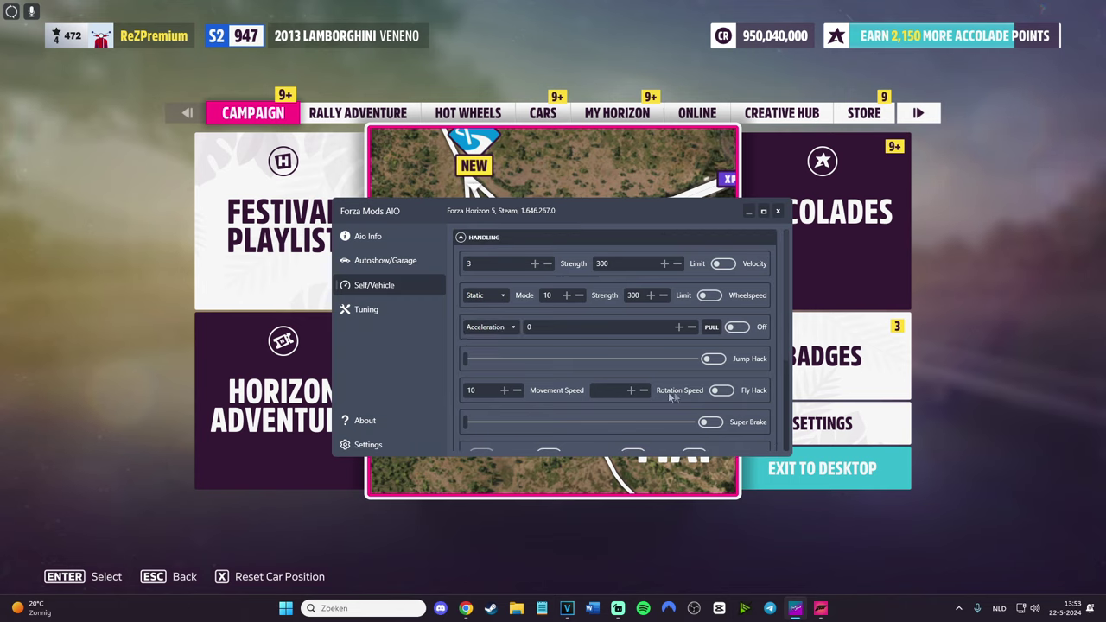
left_click(994, 296)
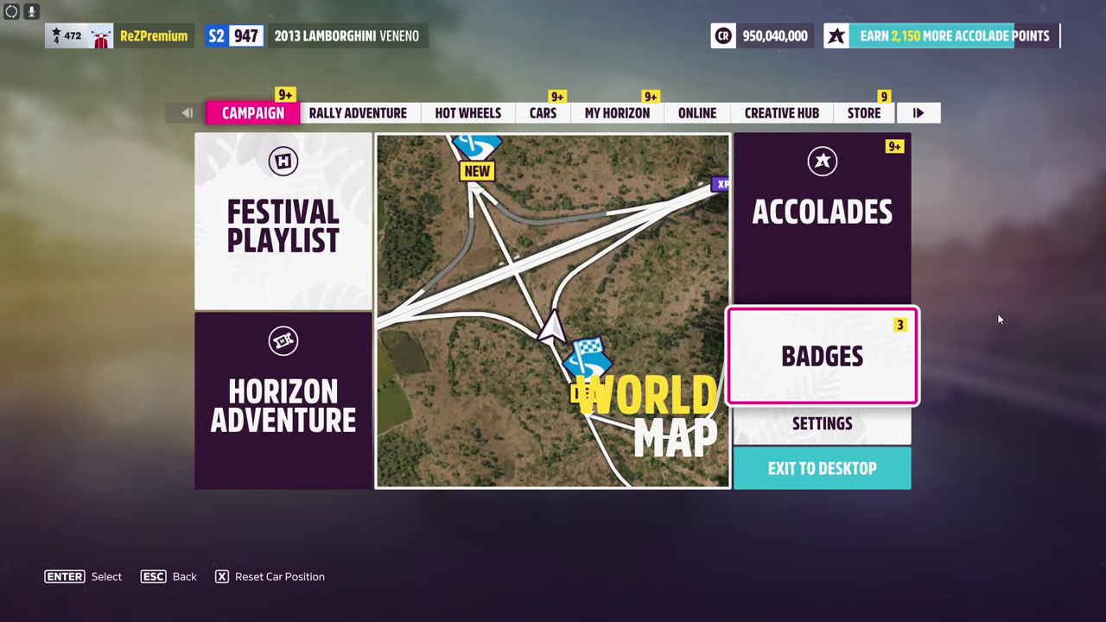
Step: Test-drive the Lamborghini Veneno at high speed along the highway with Fly Hack on, veer off the road and pause the game
key("Escape")
key("w")
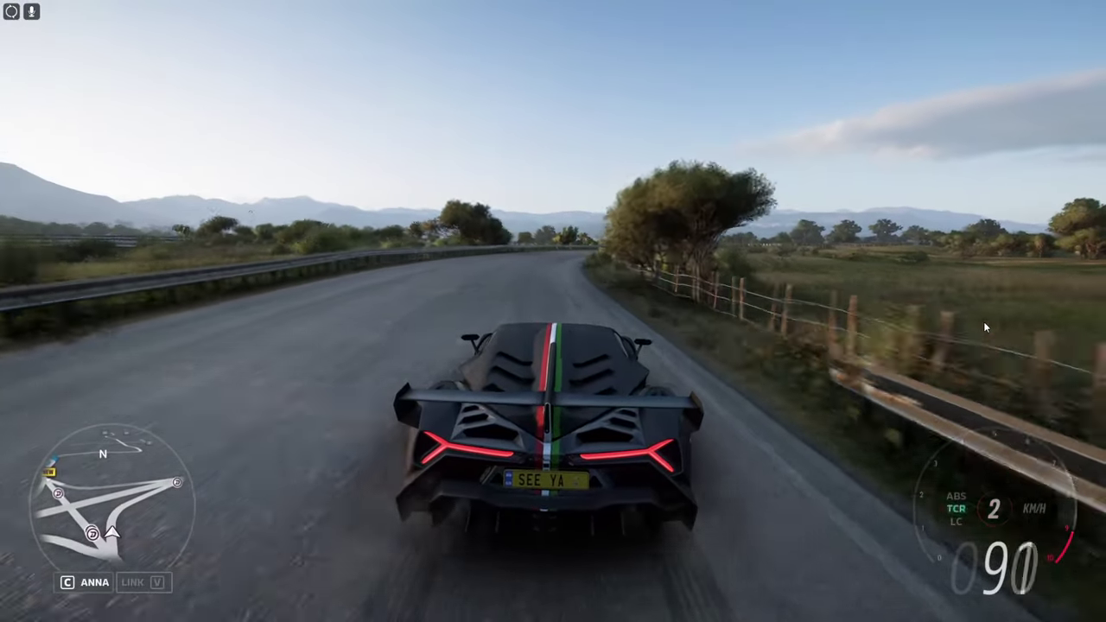
key("w")
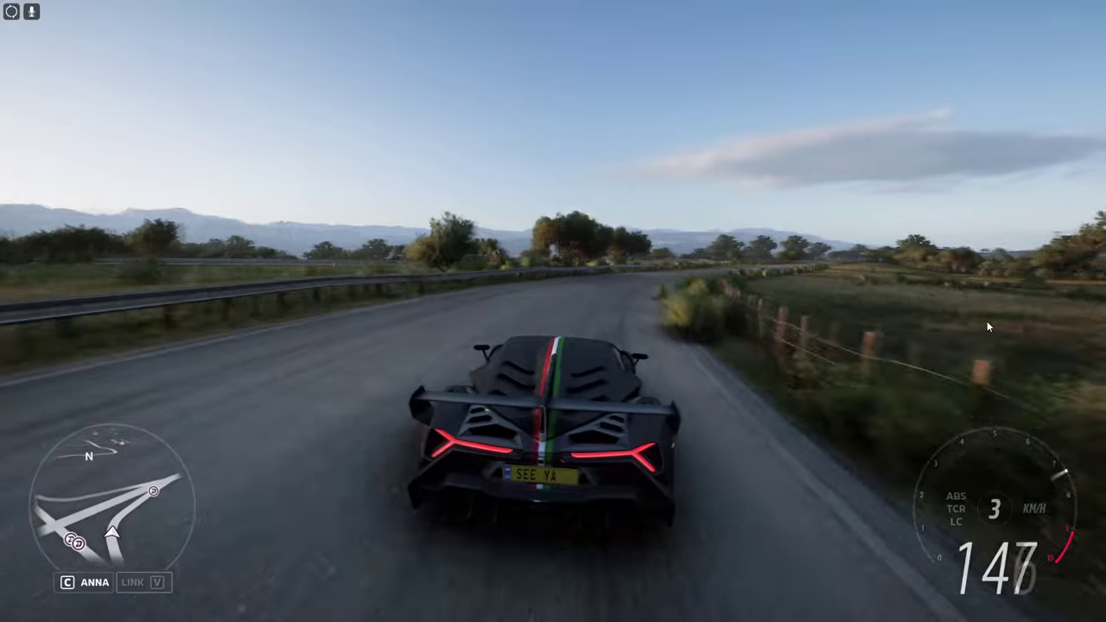
key("w")
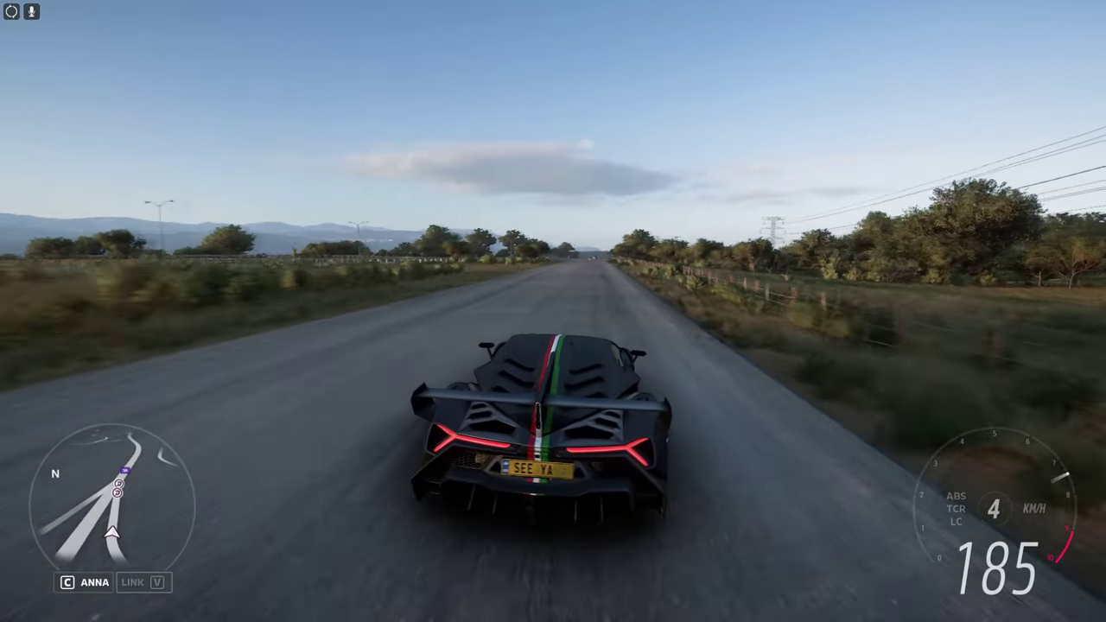
key("w")
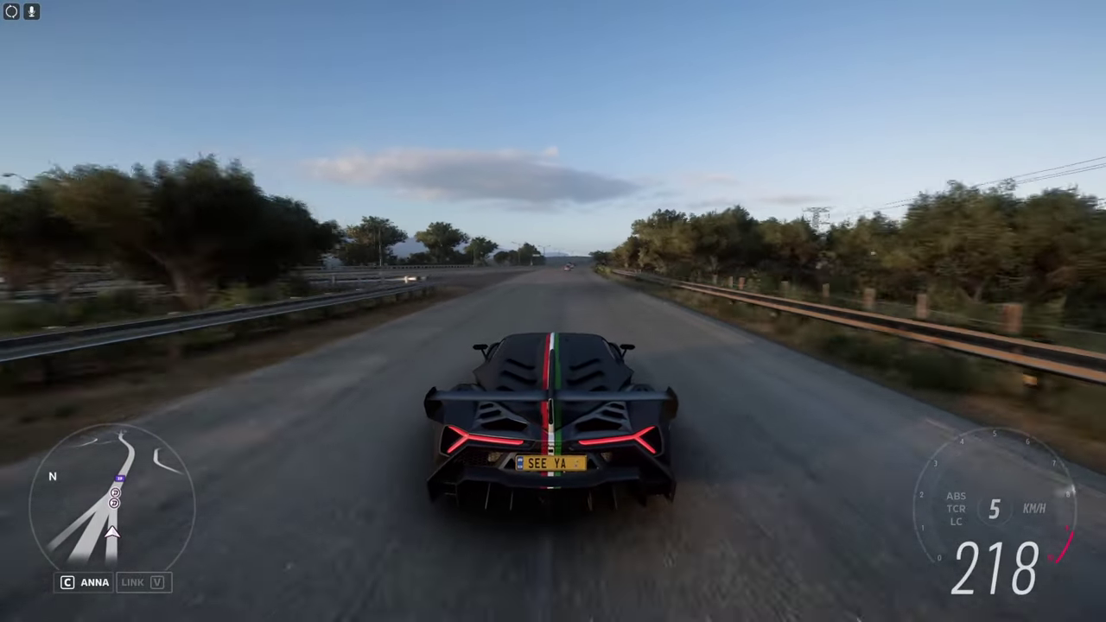
key("w")
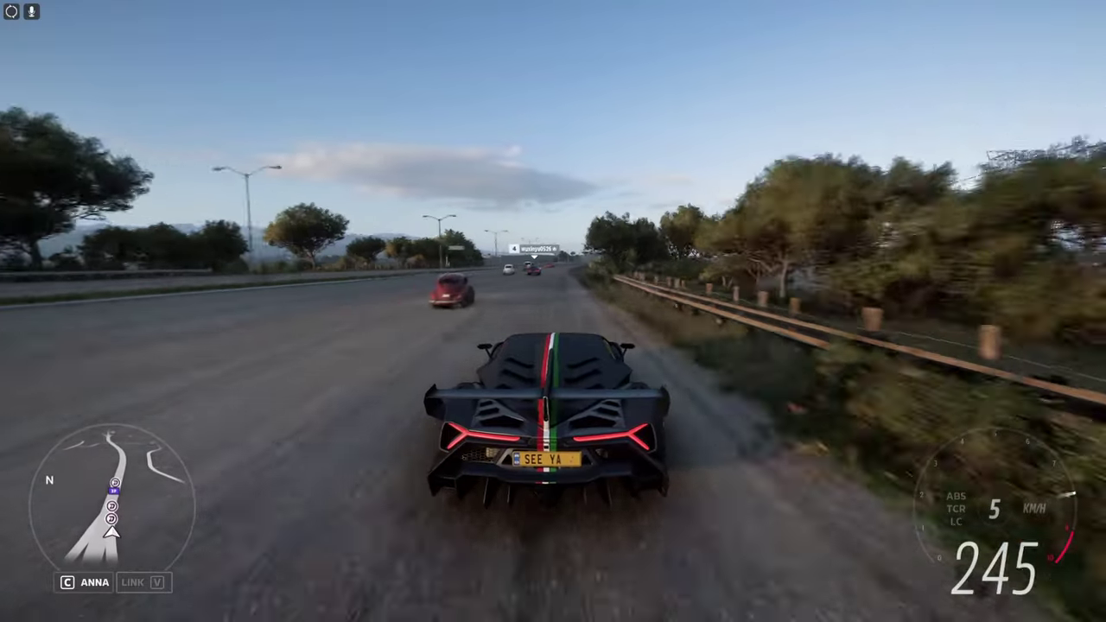
key("w")
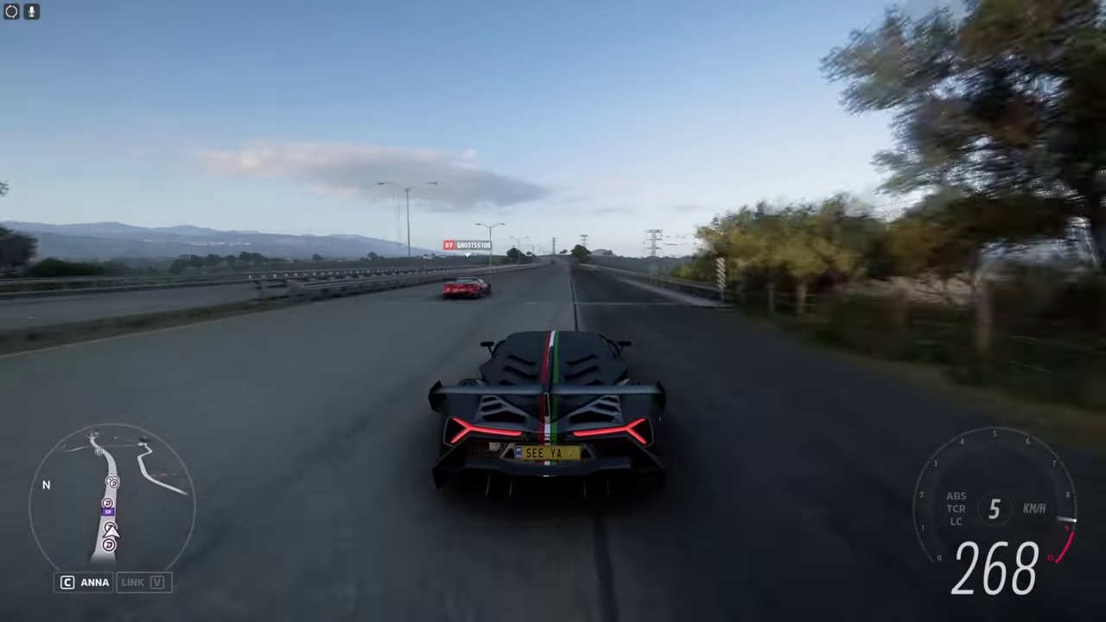
key("w")
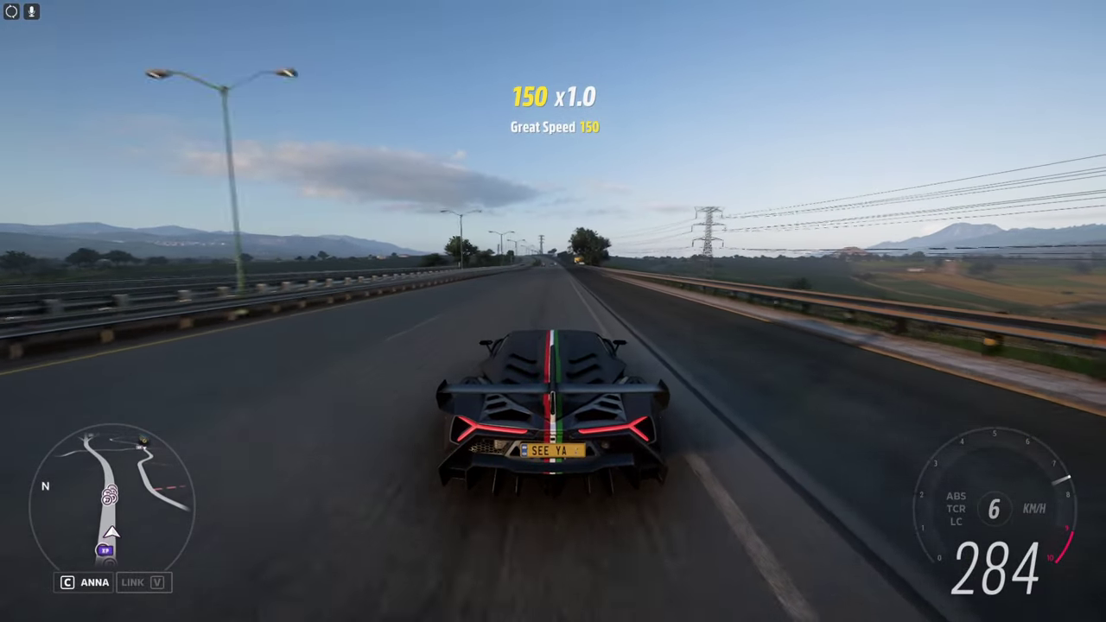
key("w")
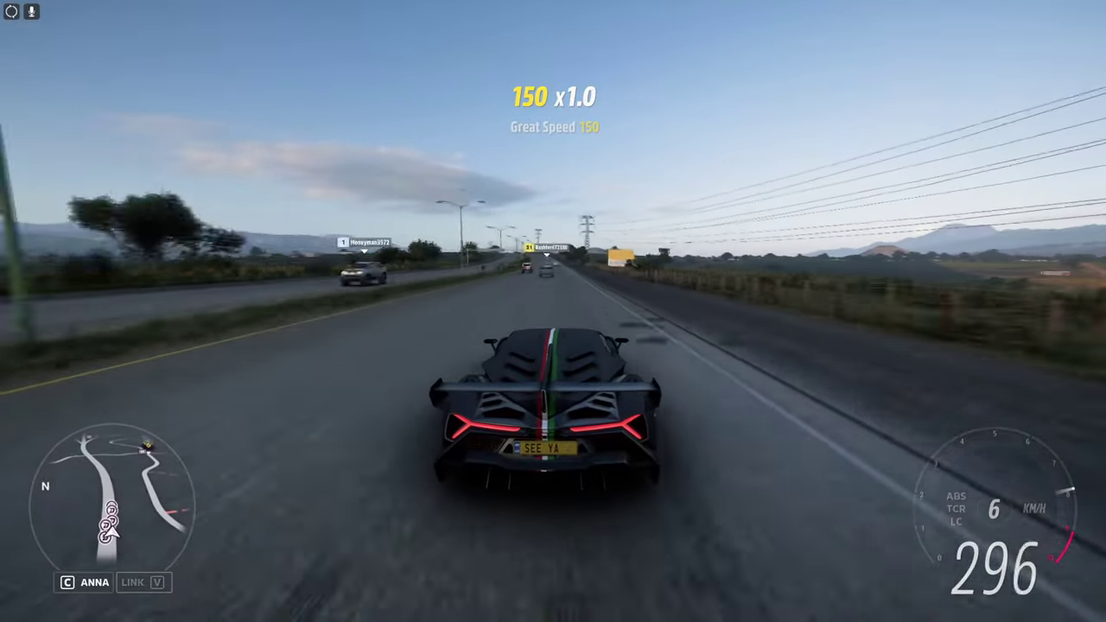
key("w")
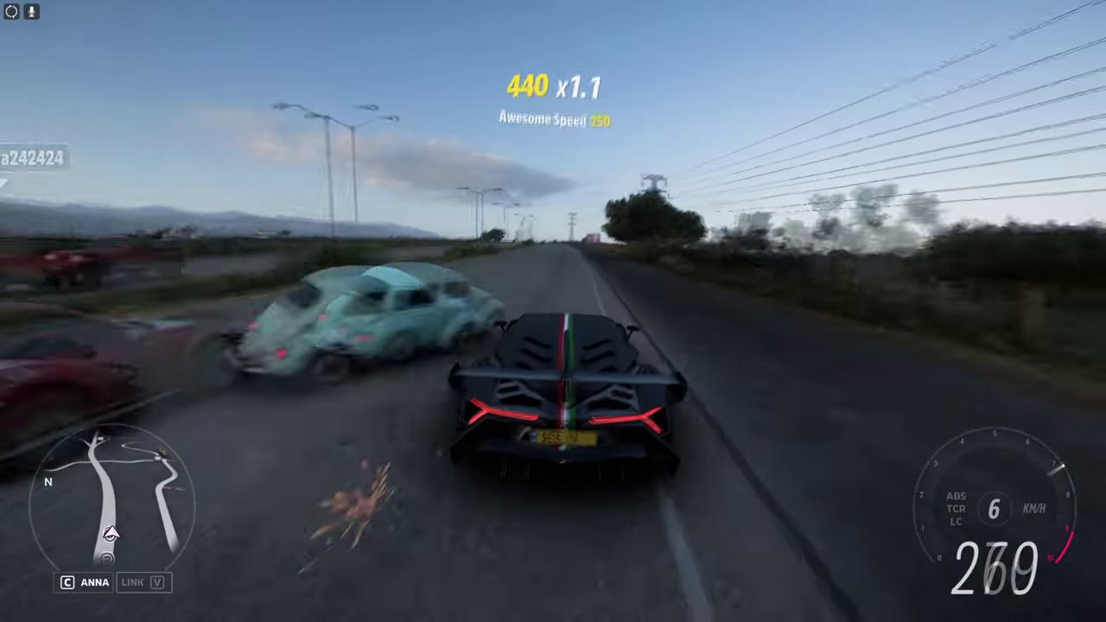
key("d")
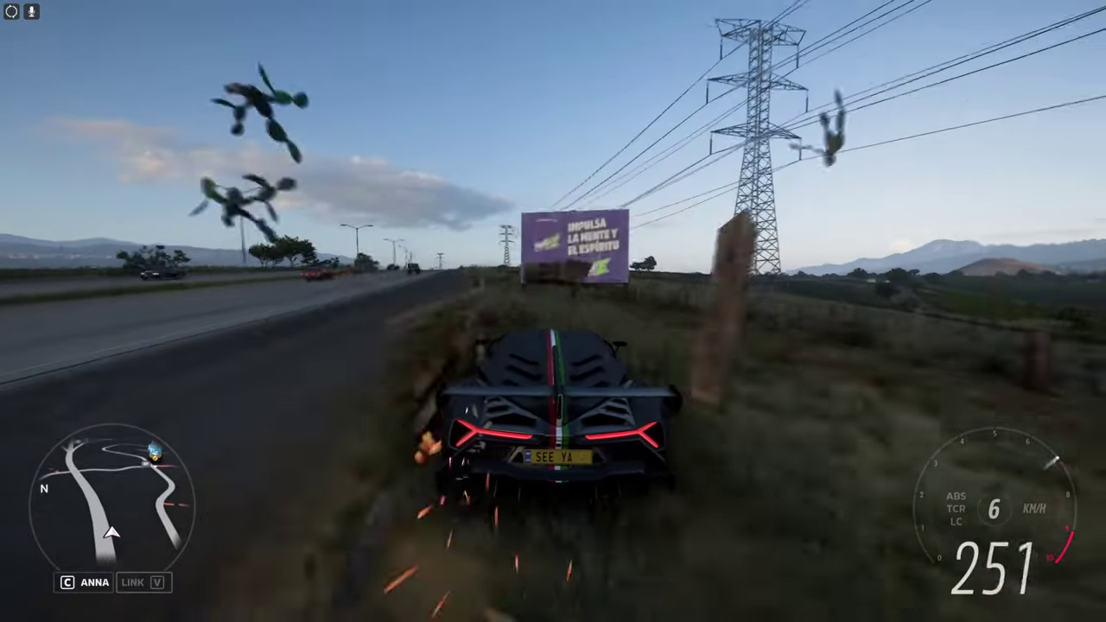
key("Escape")
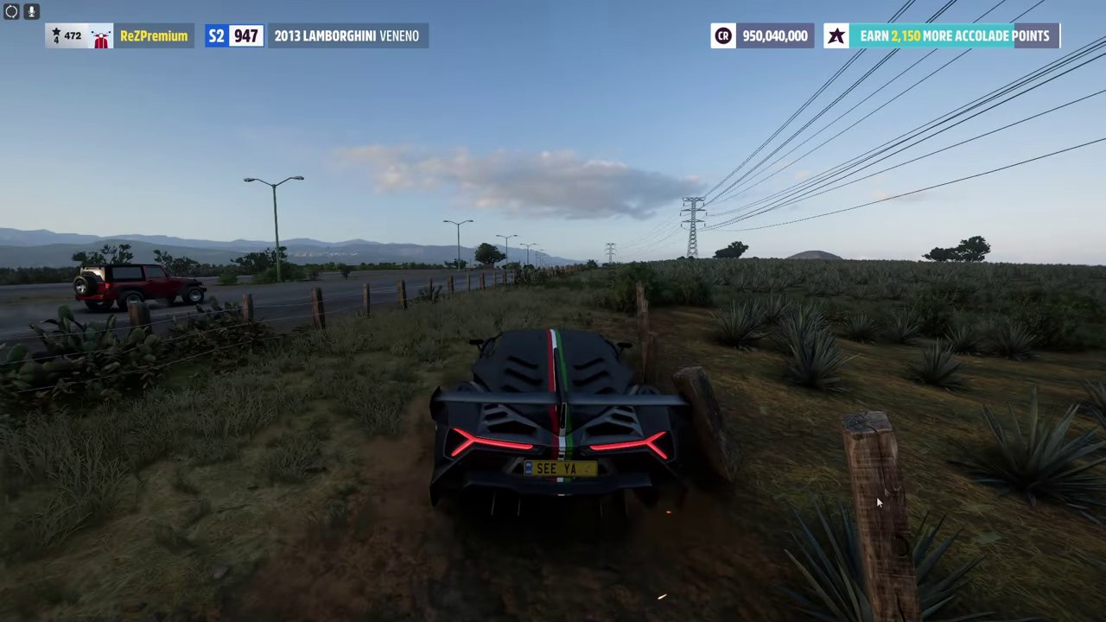
Step: Return to Forza Mods AIO, set the Fly Hack movement speed to 5 and turn Fly Hack off
key("super")
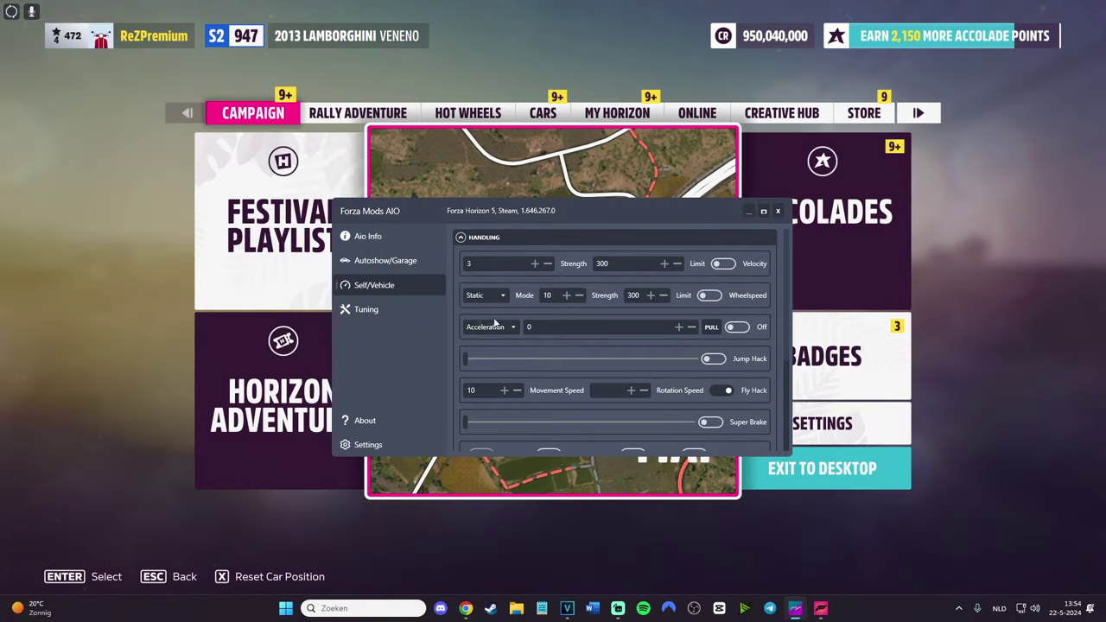
left_click(505, 390)
scroll(656, 373, "down", 1)
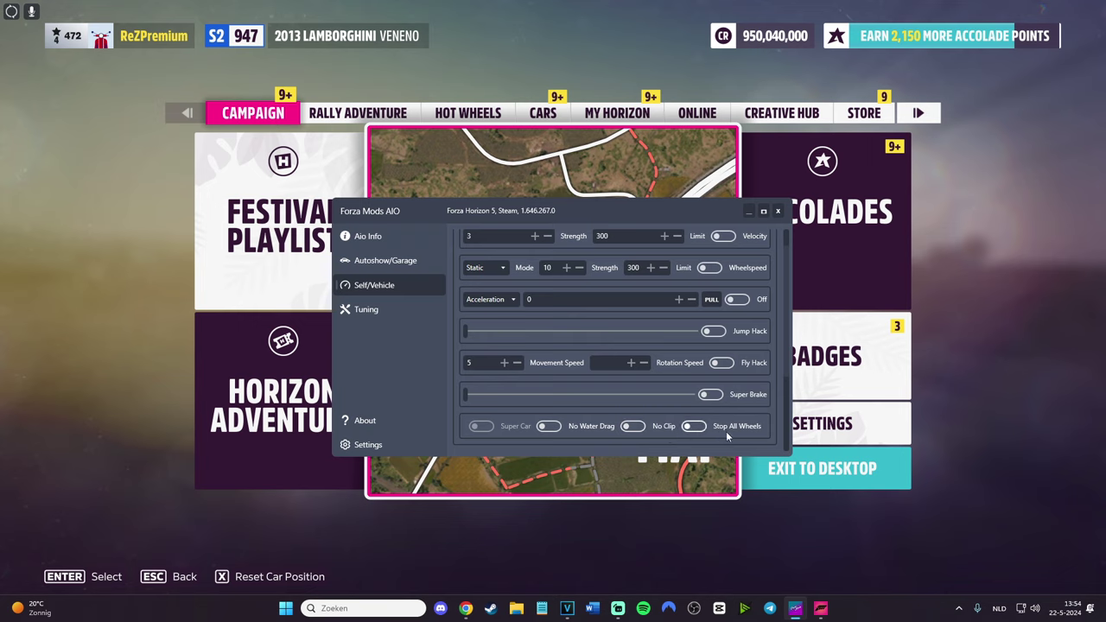
scroll(751, 426, "down", 3)
scroll(501, 376, "up", 4)
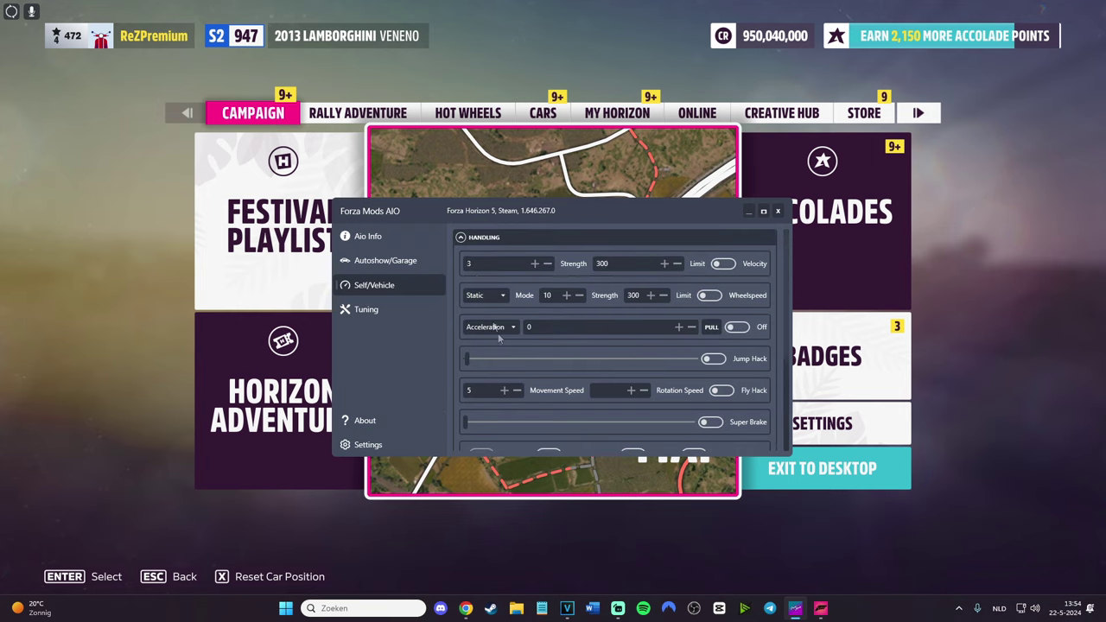
left_click(460, 238)
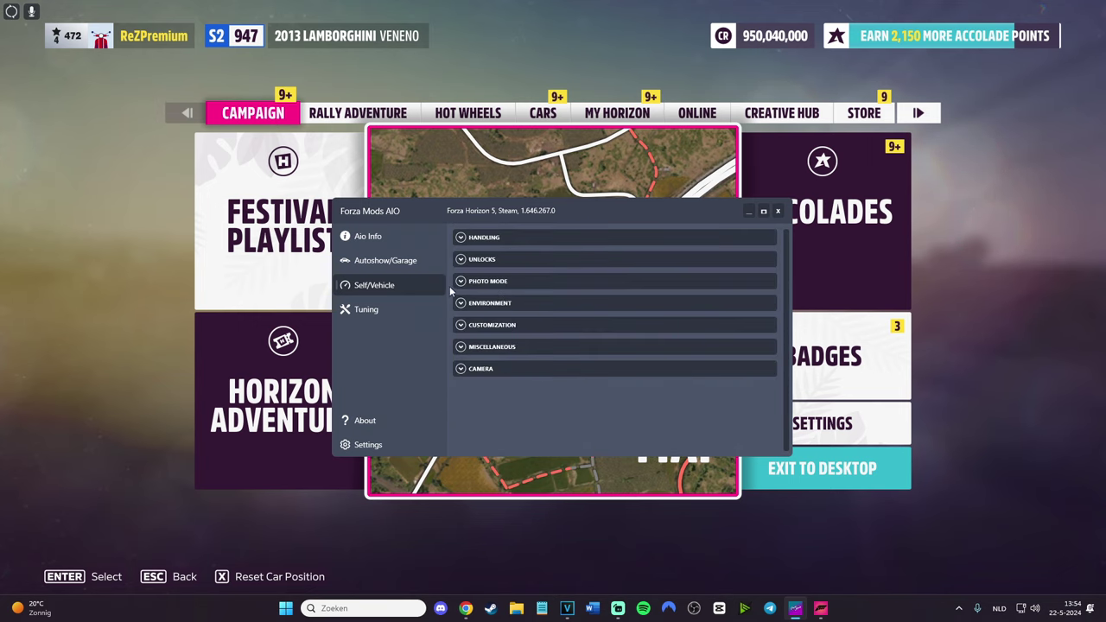
Step: Check the Photo Mode modifiers, and in the Environment settings set the sun color to Orange (#FFFFA500) and turn on Sun RGB
left_click(460, 280)
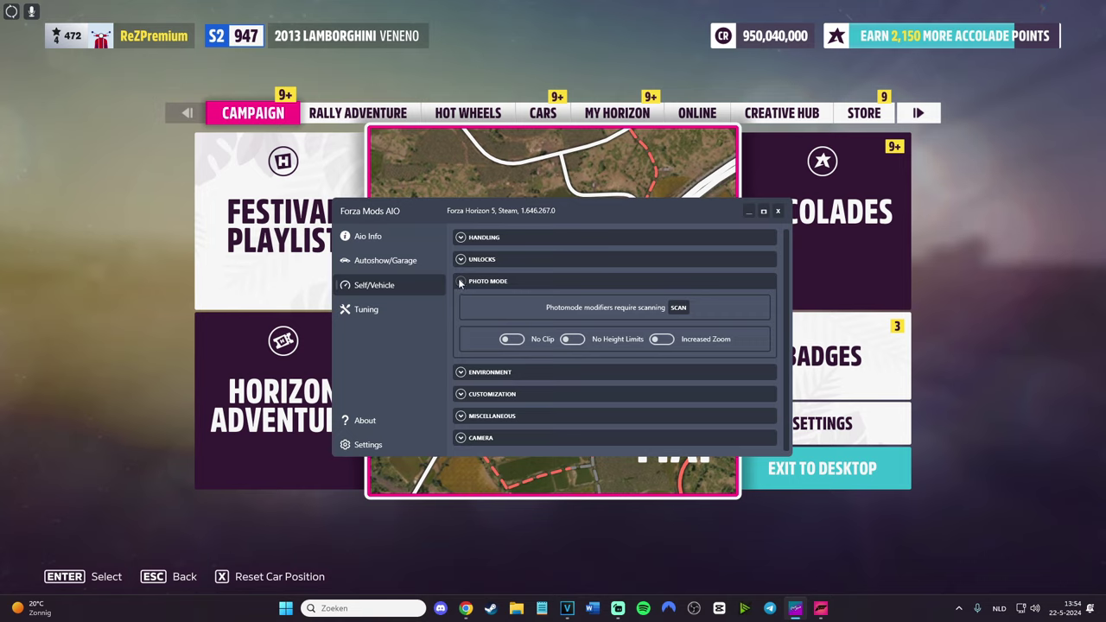
left_click(460, 281)
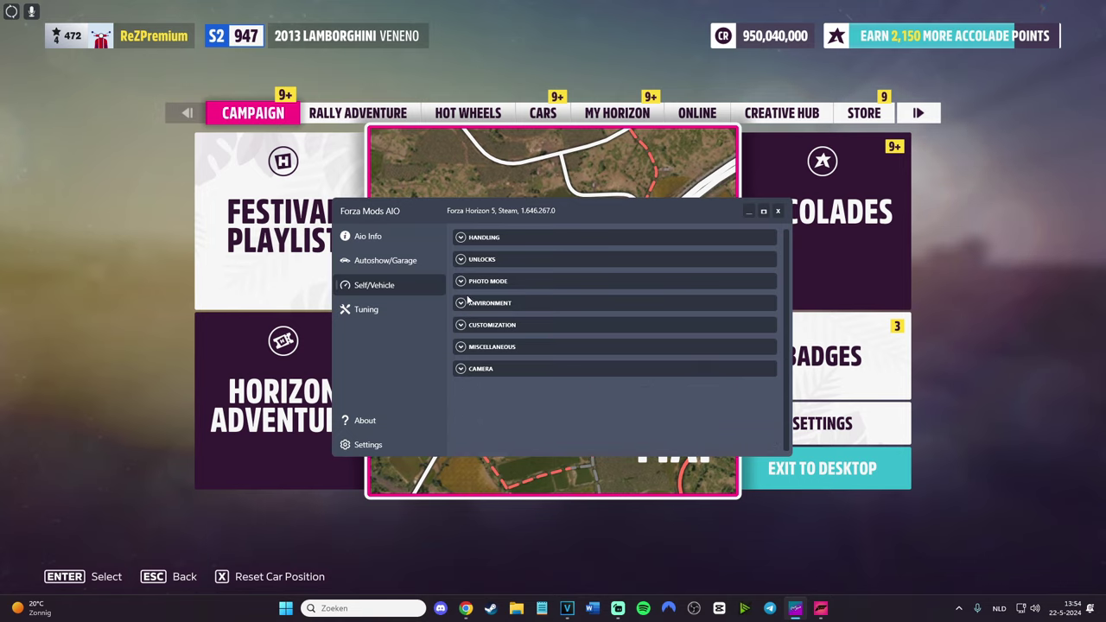
left_click(461, 304)
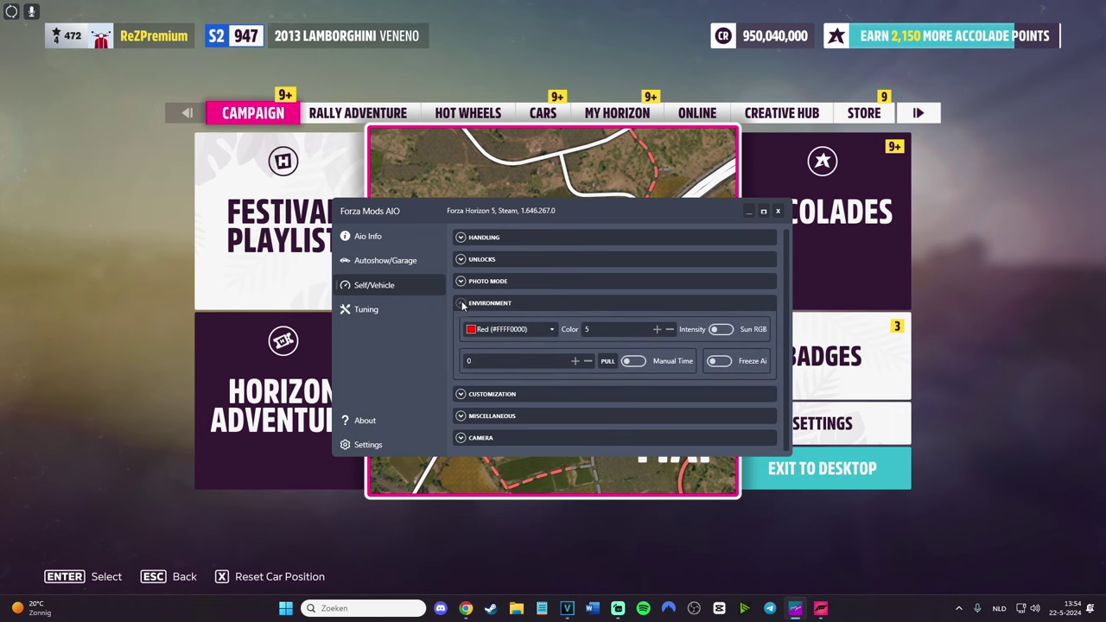
left_click(553, 329)
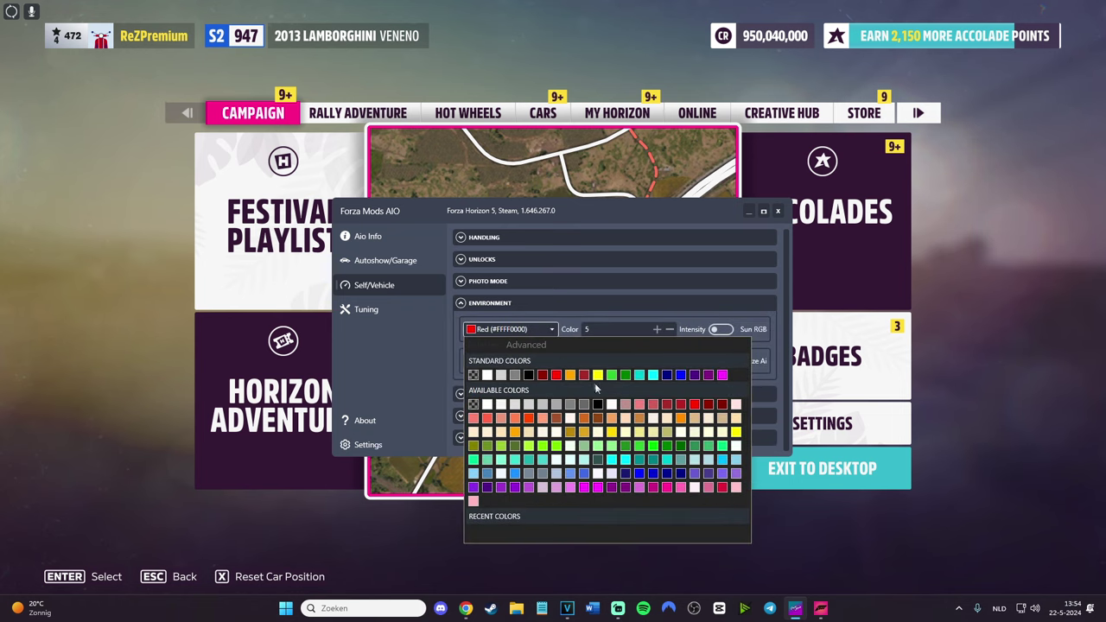
left_click(571, 375)
left_click(585, 324)
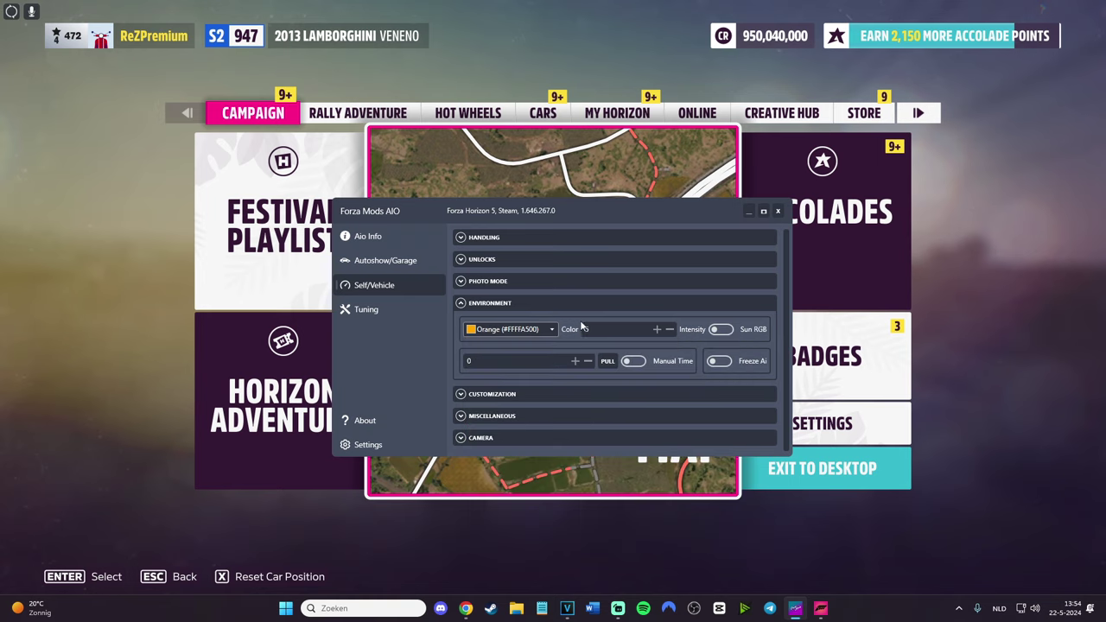
left_click(717, 332)
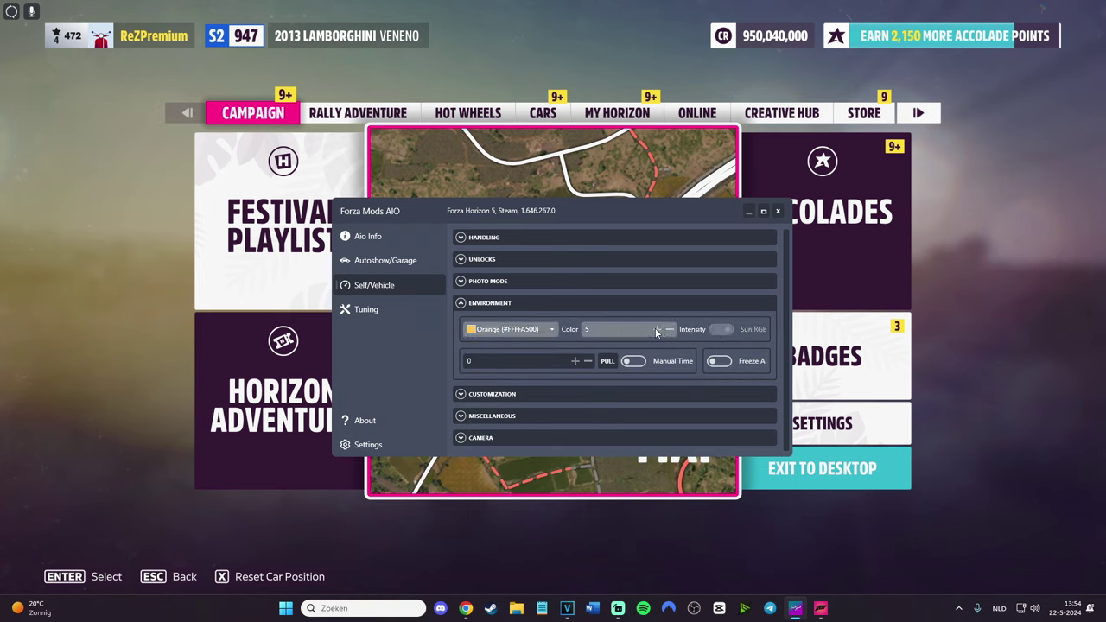
Step: Resume the game and drive the Lamborghini Veneno along the highway to view the orange sun lighting
key("Escape")
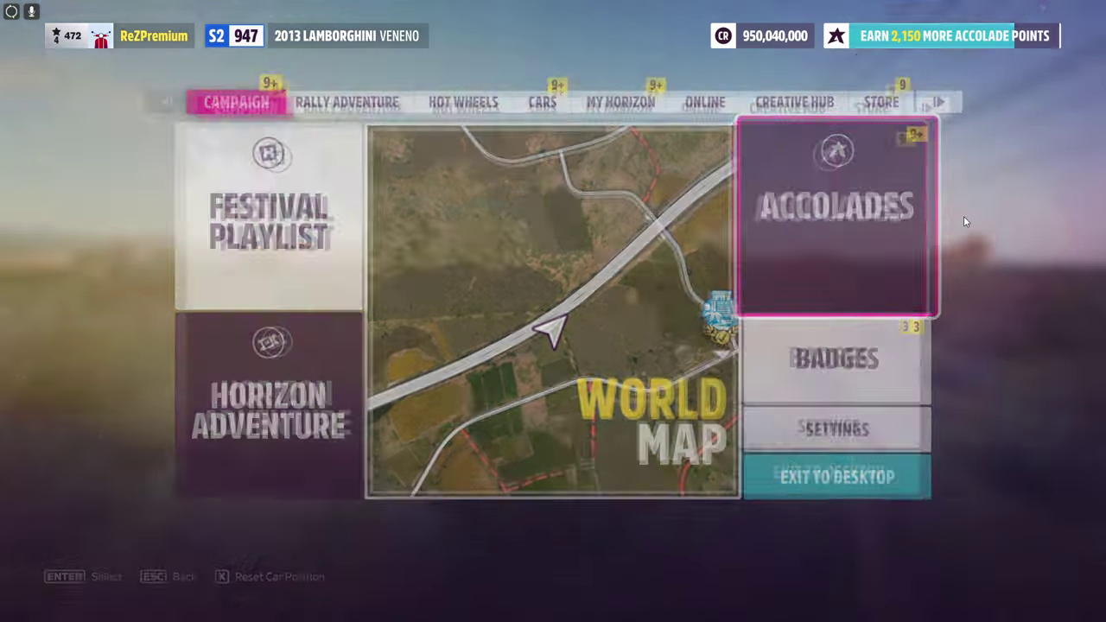
key("a")
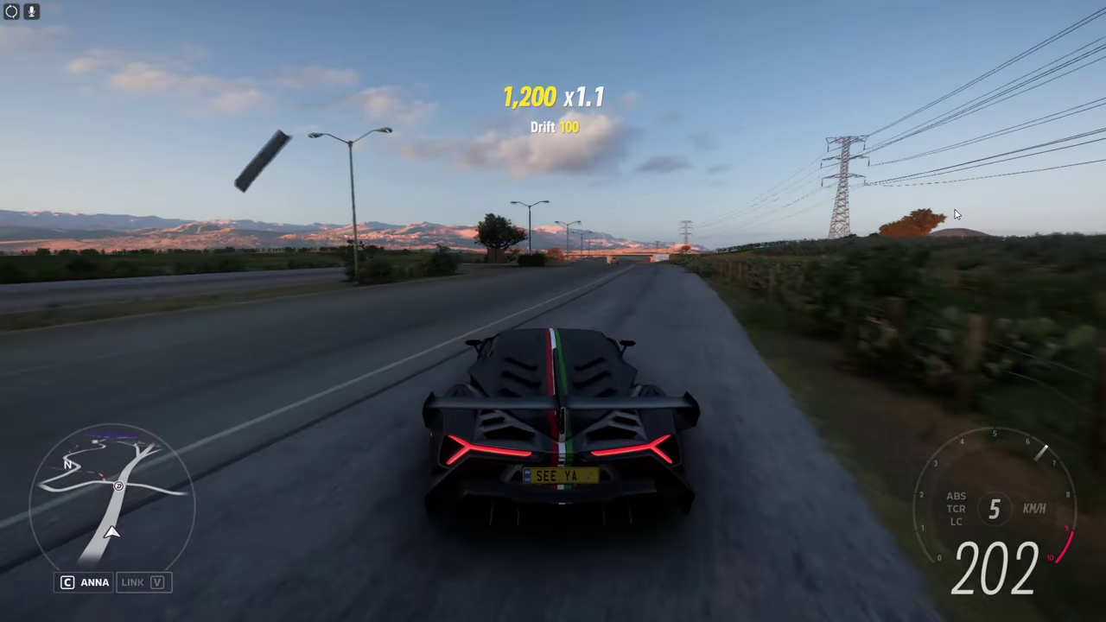
key("Escape")
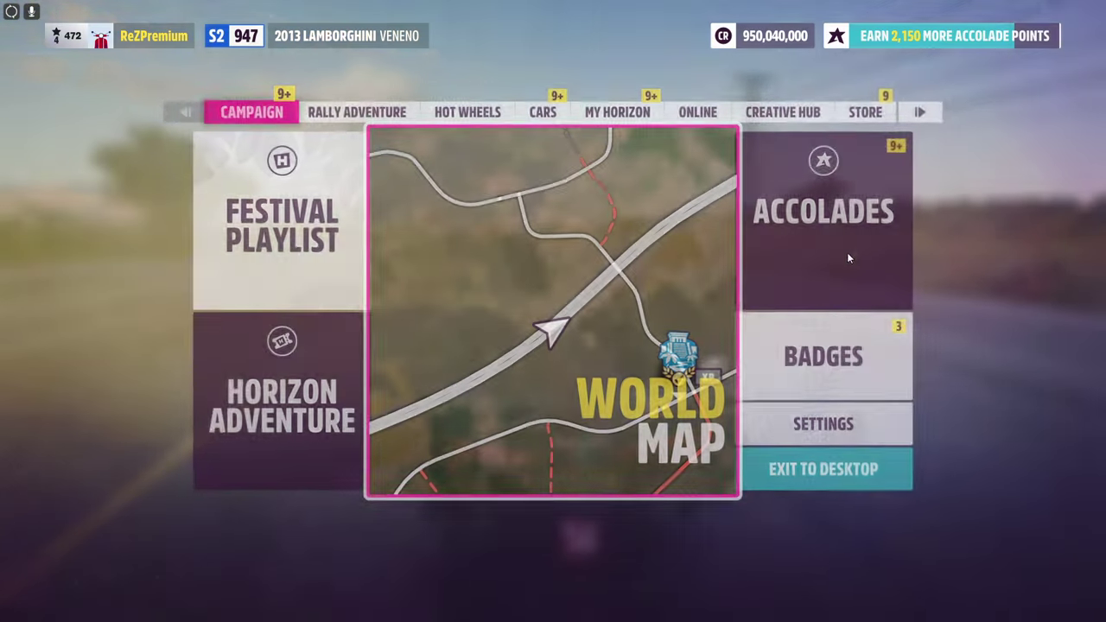
key("Escape")
key("Escape")
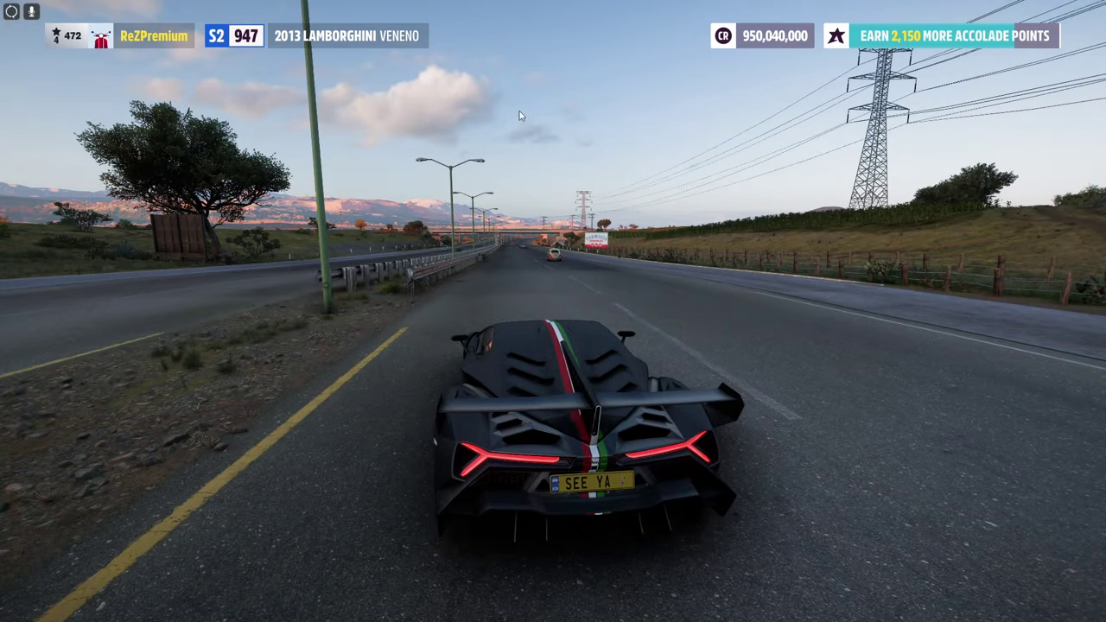
Step: Play one regular Wheelspin from My Horizon and collect its prize without spinning again
left_click(617, 112)
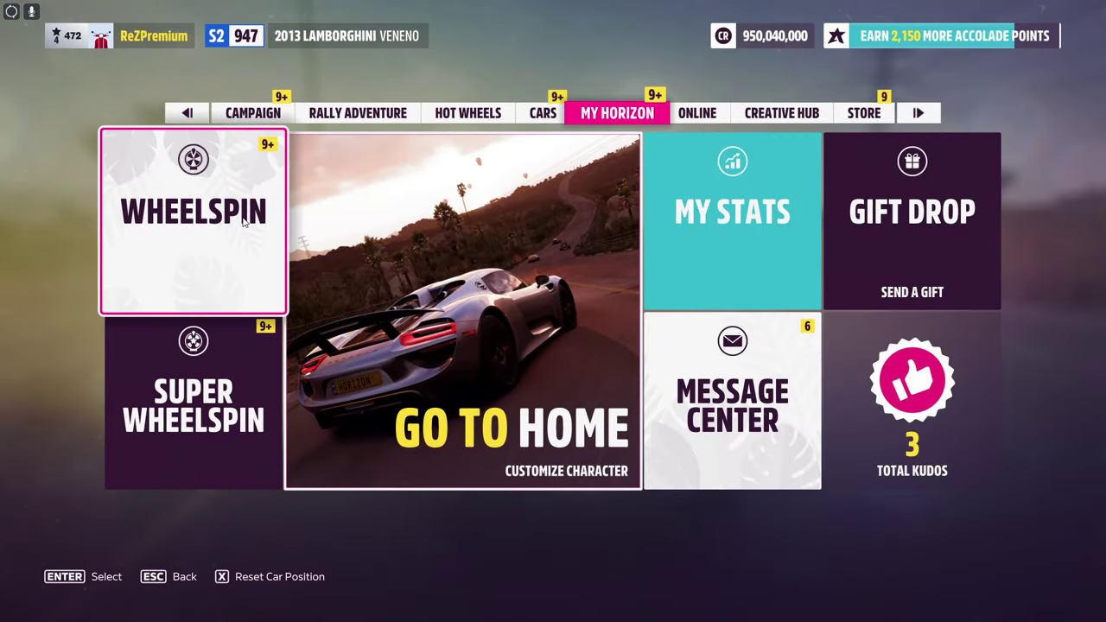
key("Return")
key("Return")
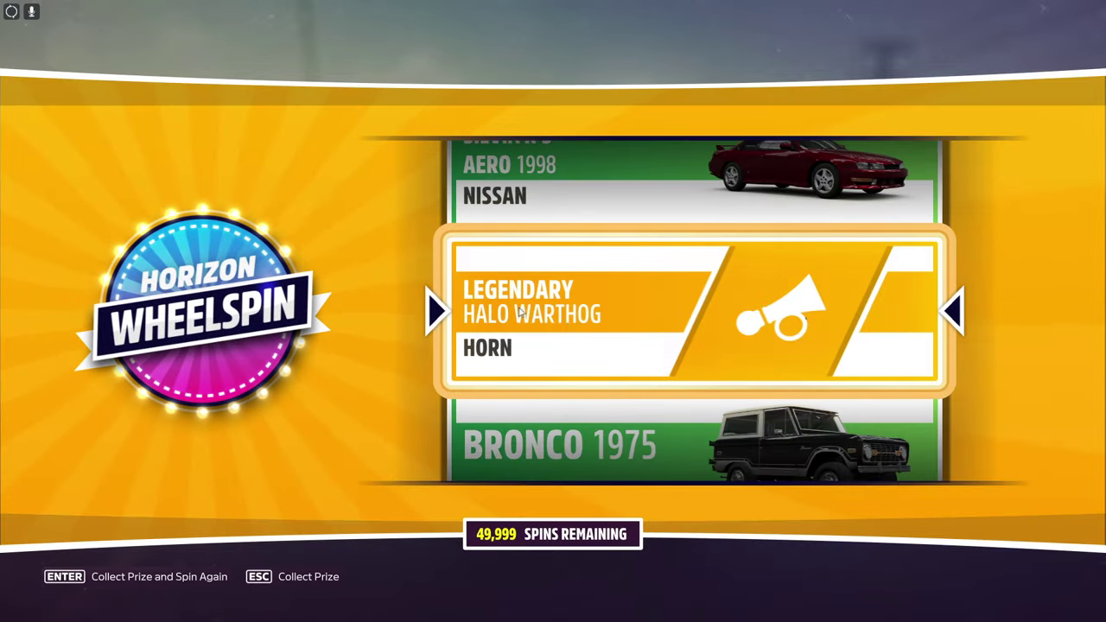
key("Escape")
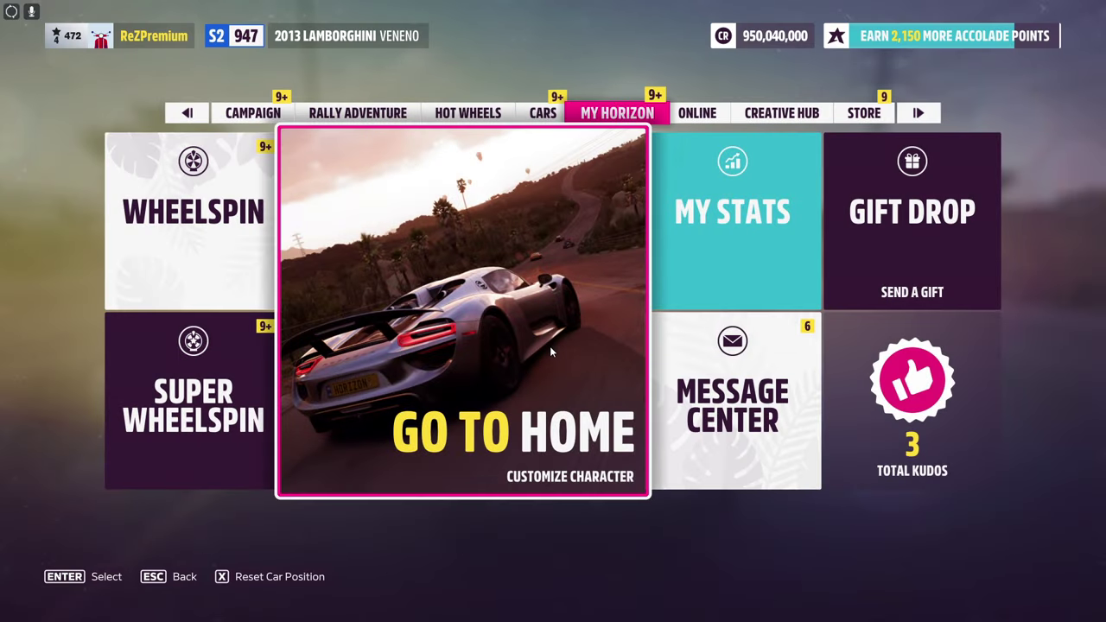
Step: Resume driving, brake the Lamborghini Veneno on the highway and pause the game
key("Escape")
key("s")
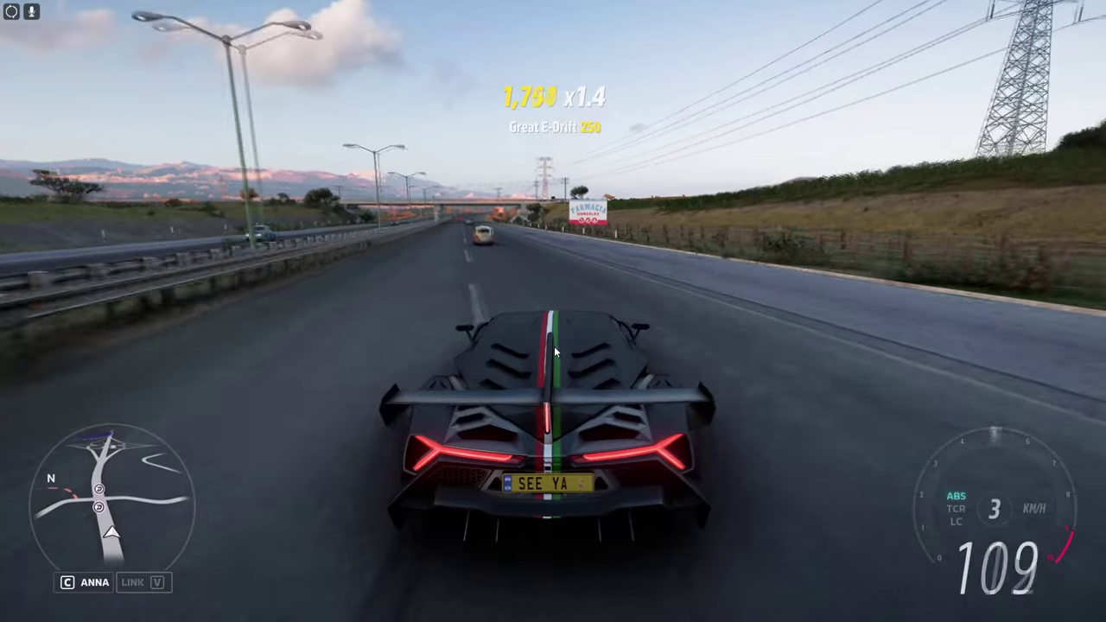
key("Escape")
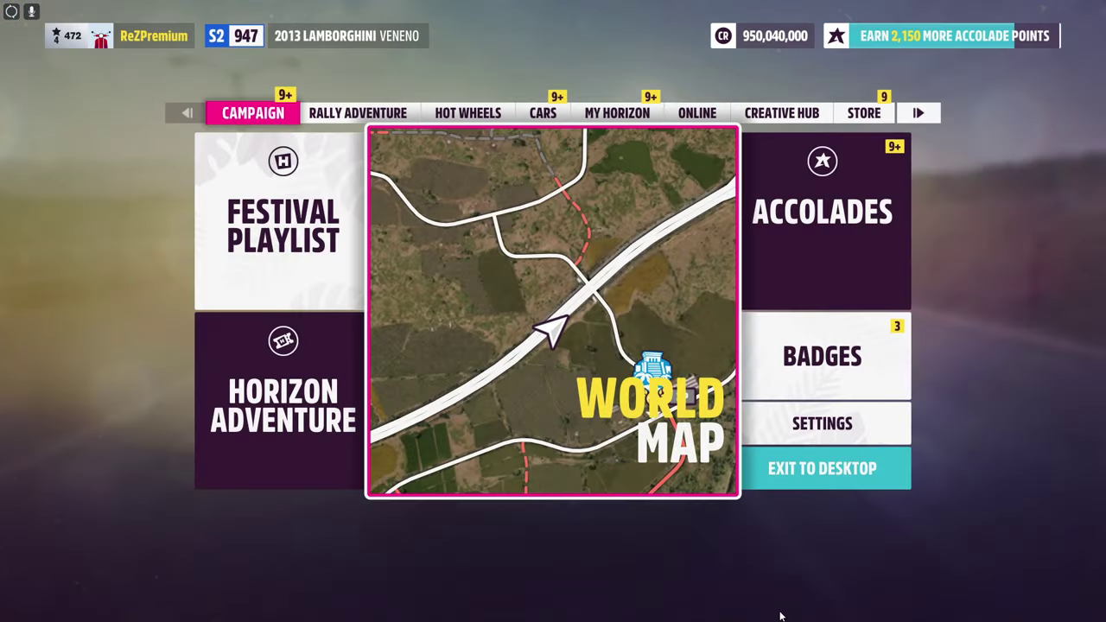
Step: Switch to Forza Mods AIO, set the sun color to Lime Green with intensity 10 and re-enable Sun RGB
key("super")
left_click(799, 610)
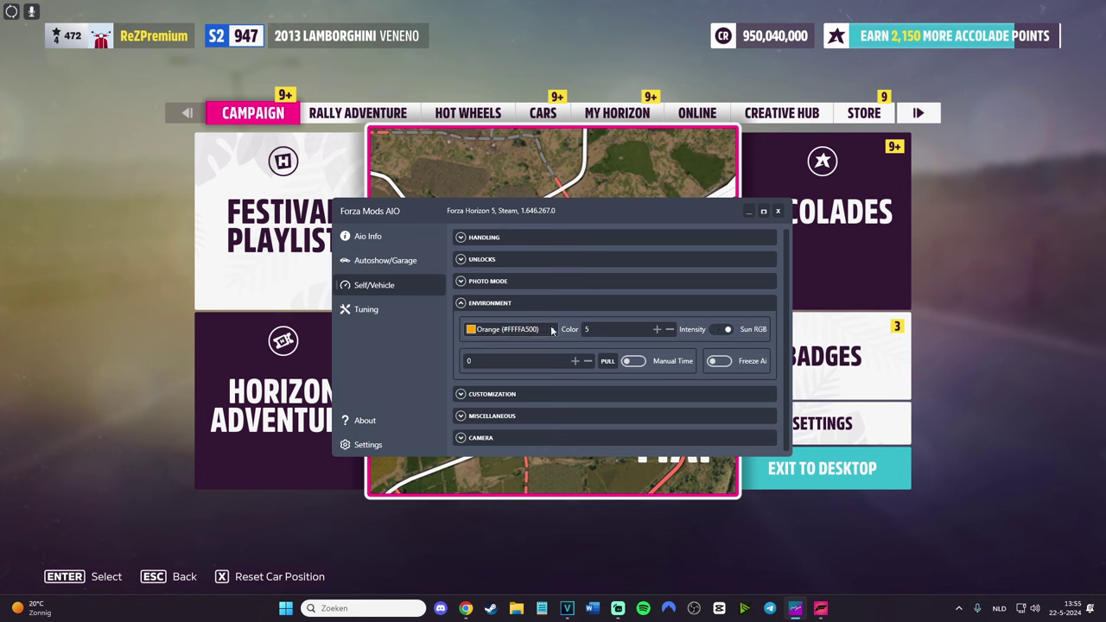
left_click(550, 330)
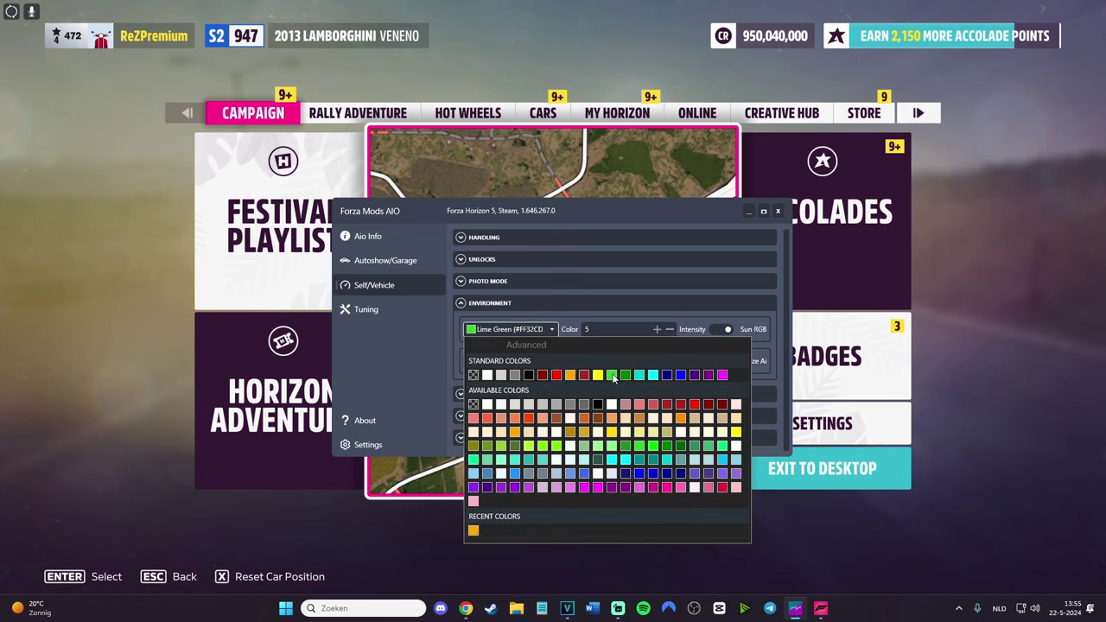
left_click(739, 335)
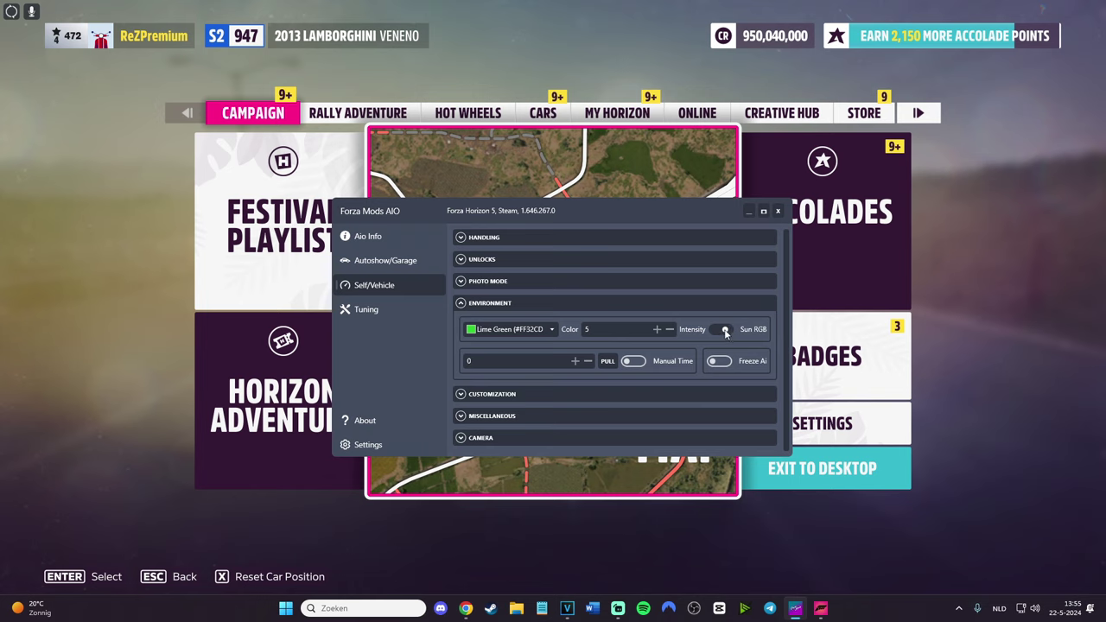
left_click(659, 330)
left_click(655, 327)
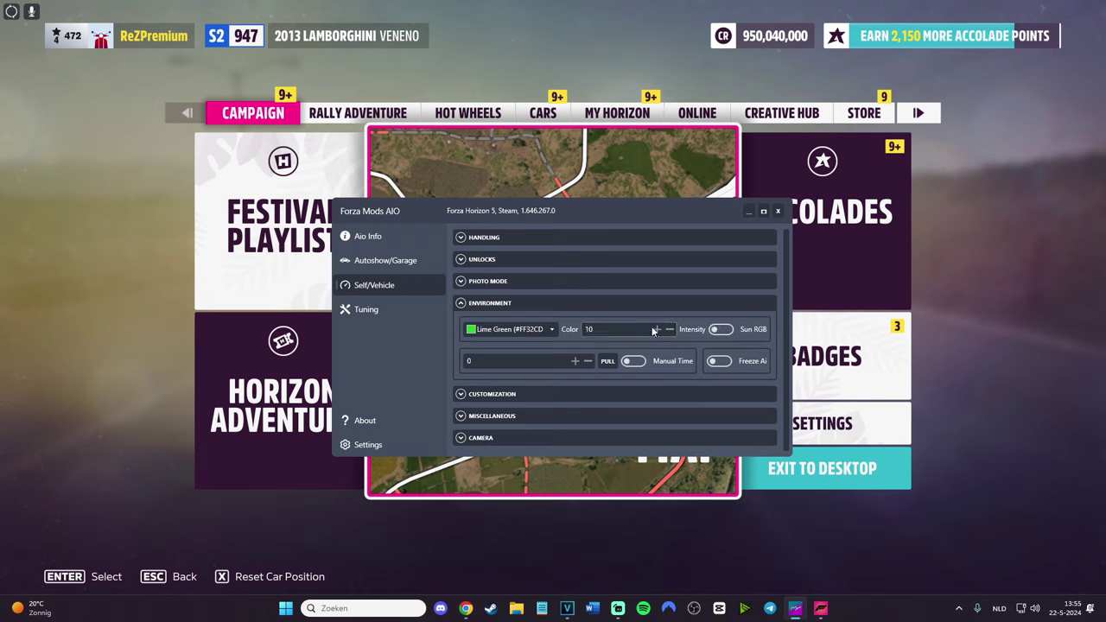
left_click(720, 331)
Step: Return to the game and slow the car on the highway to view the green sun lighting
left_click(988, 289)
key("Escape")
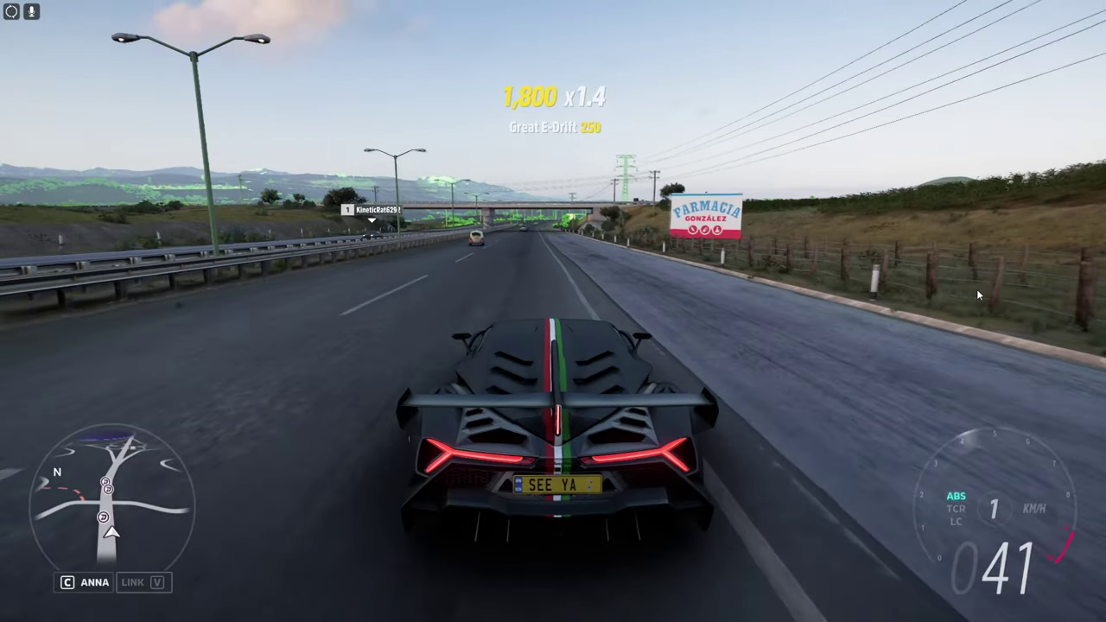
key("s")
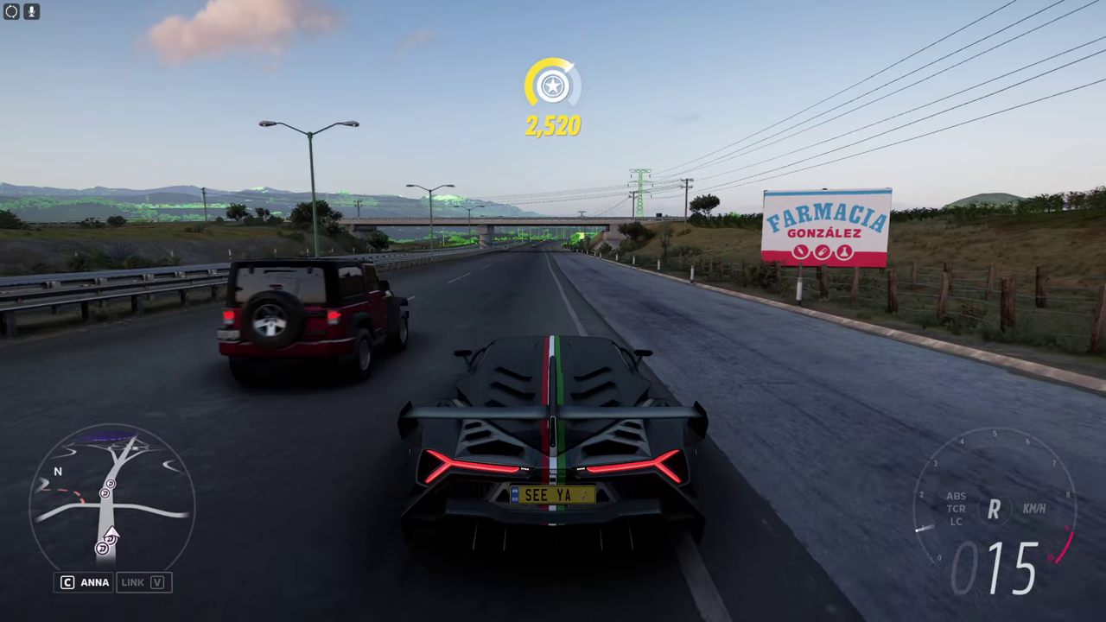
Step: Switch back to Forza Mods AIO, turn Sun RGB off and lower the sun intensity to 1
key("super")
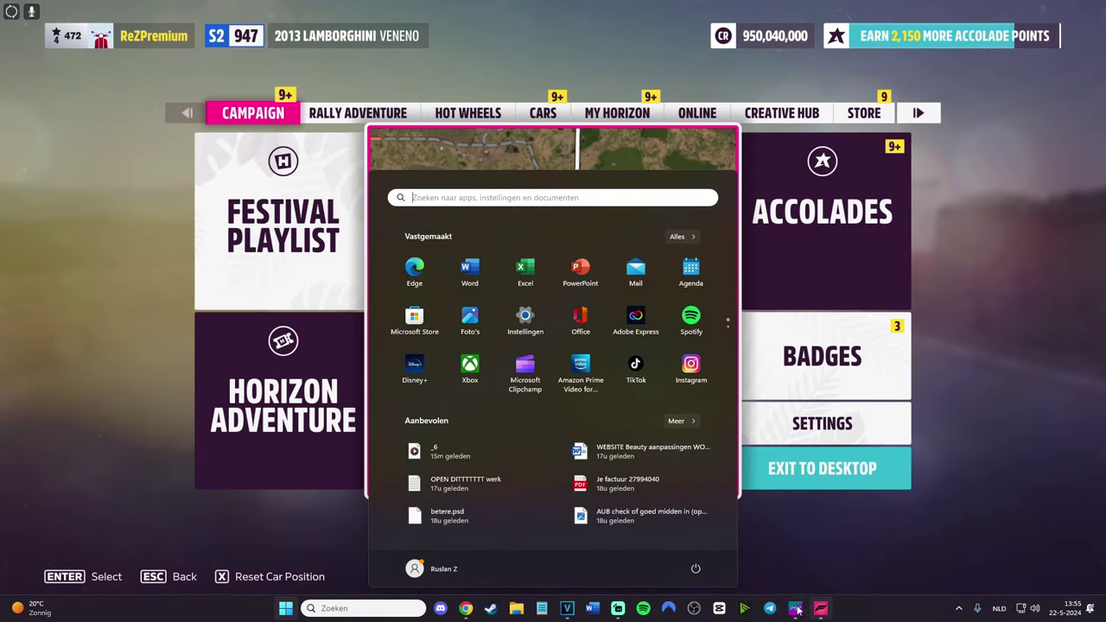
left_click(795, 608)
left_click(741, 332)
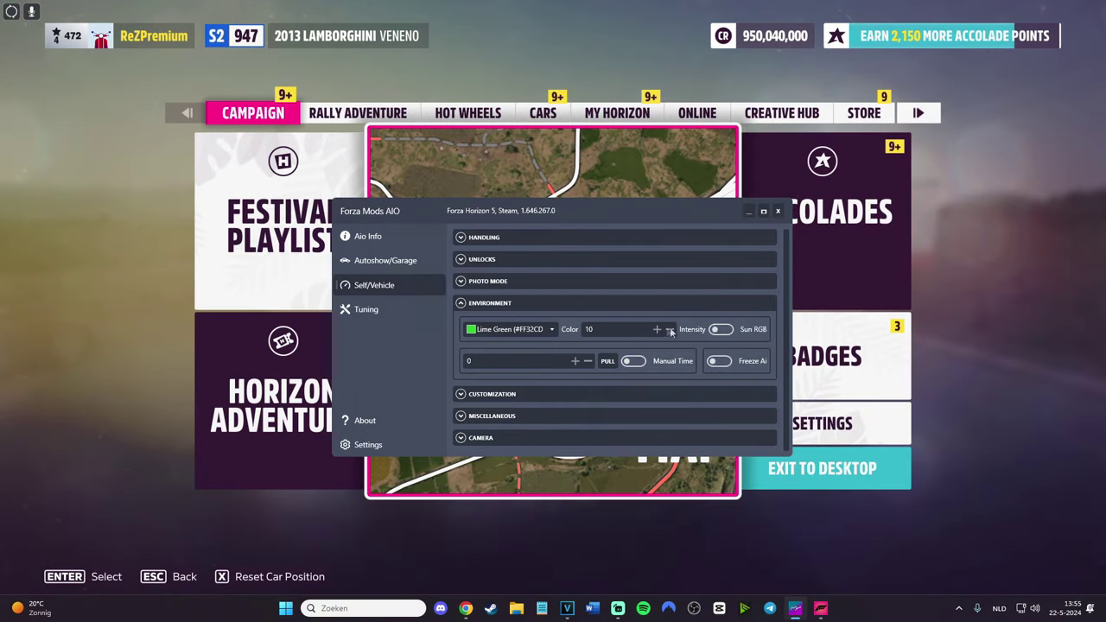
left_click(670, 329)
Step: In the Customization settings, raise Glowing Paint to its maximum and turn it on
left_click(460, 394)
scroll(549, 394, "down", 2)
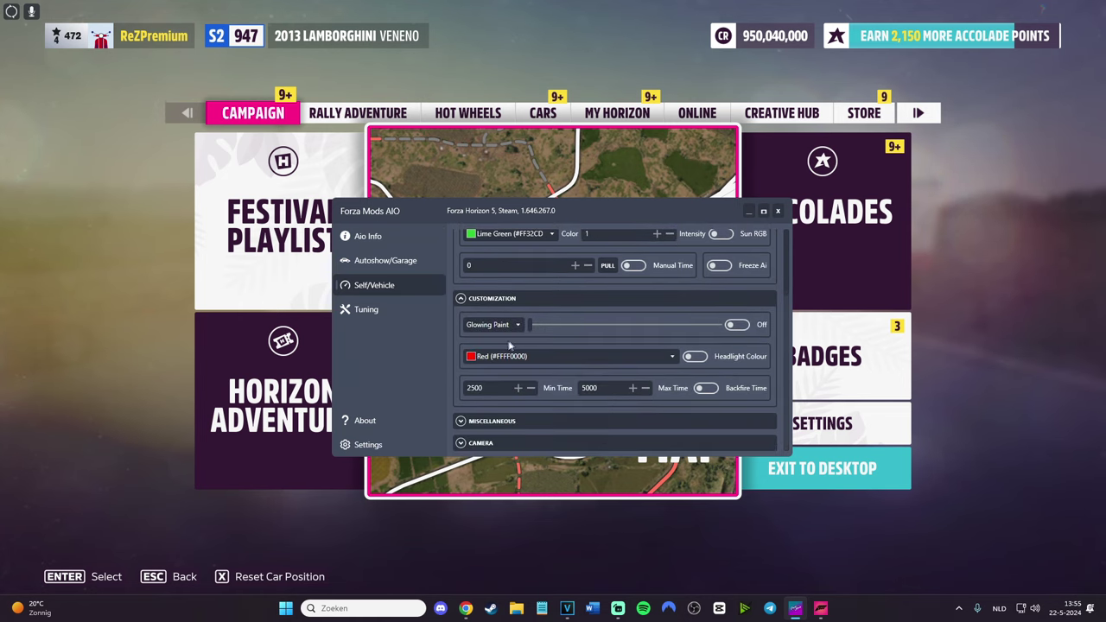
left_click(517, 325)
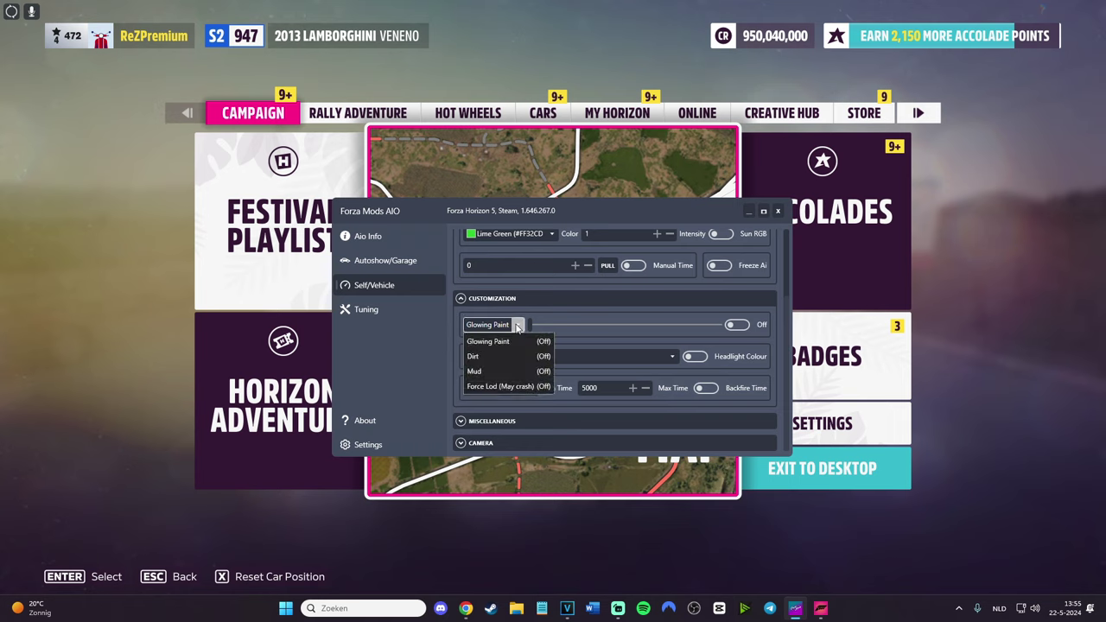
left_click(514, 341)
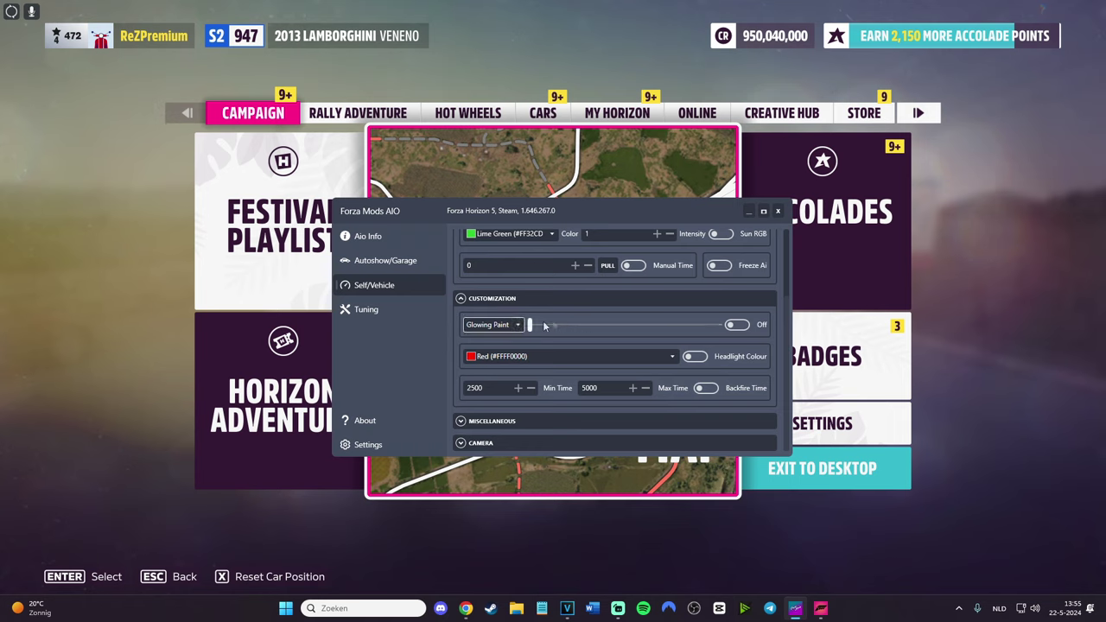
left_click(733, 327)
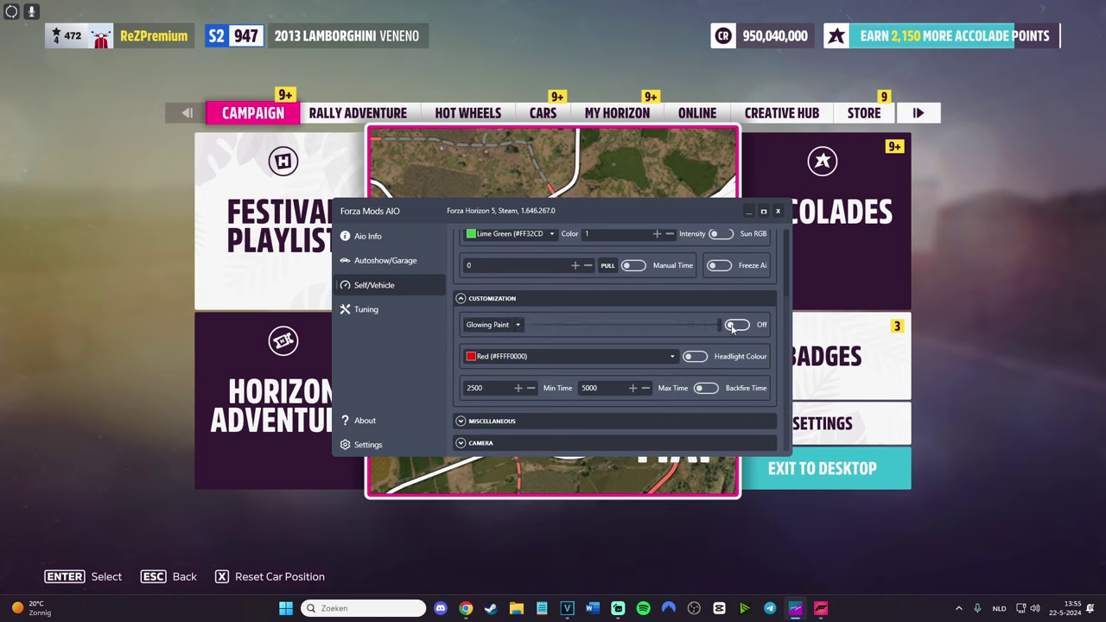
Step: Try Black as the headlight color, turn on Headlight Colour and set it to Red (#FFFF0000)
left_click(518, 356)
left_click(530, 400)
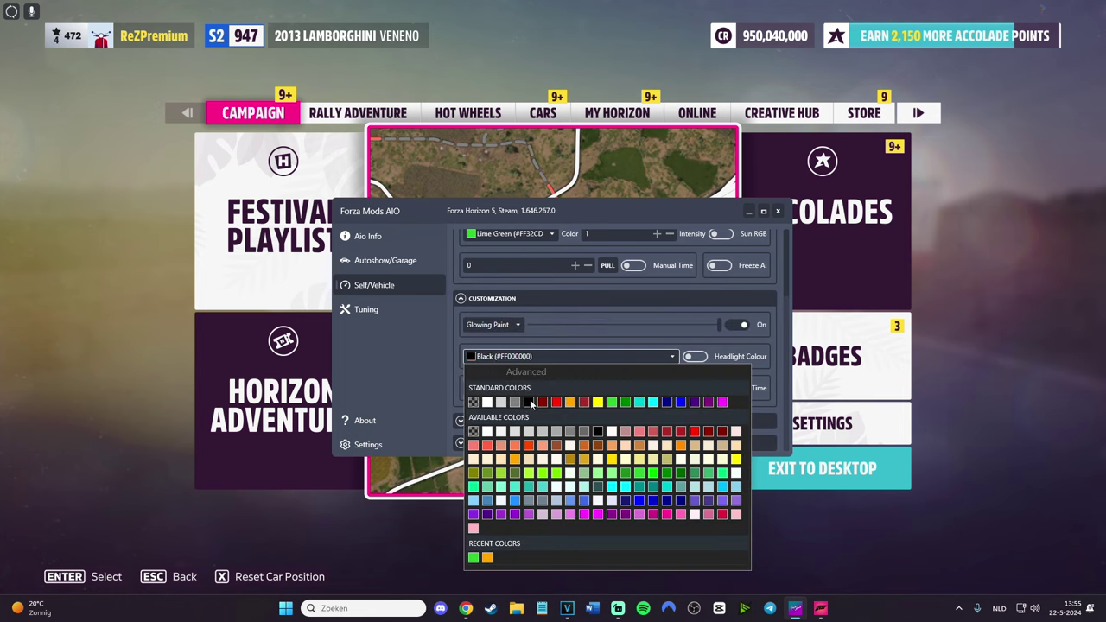
left_click(454, 345)
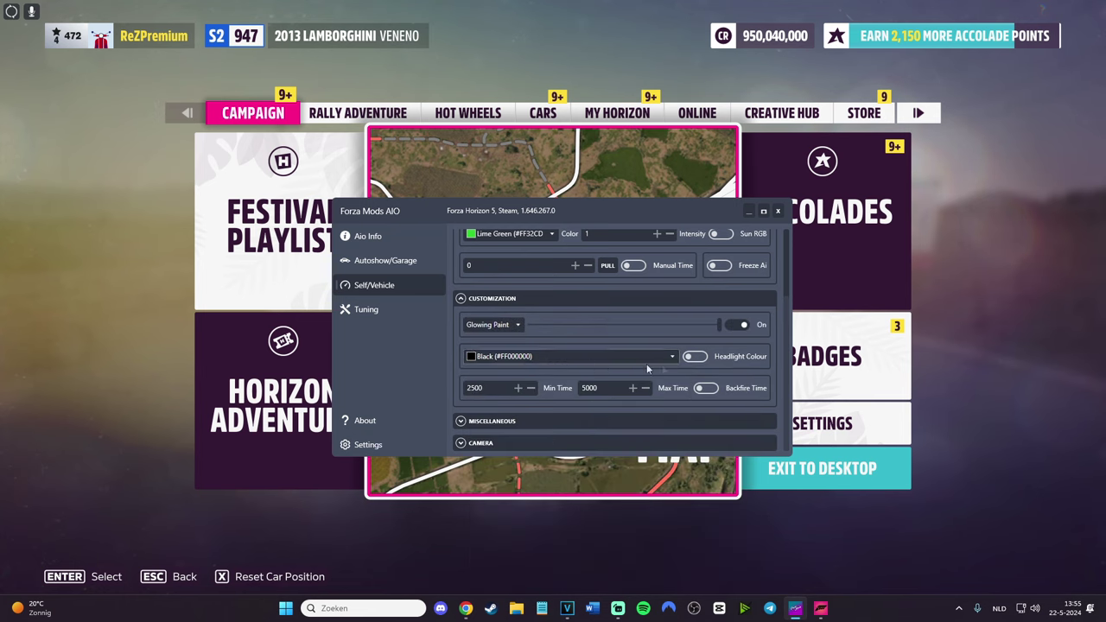
left_click(691, 357)
left_click(544, 356)
left_click(555, 402)
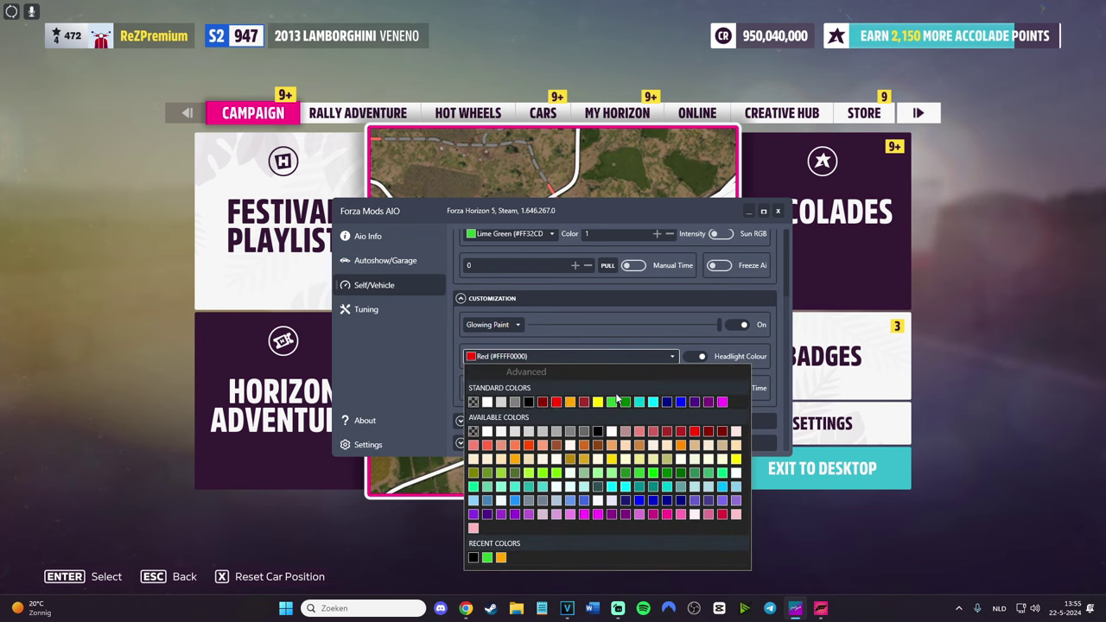
left_click(693, 357)
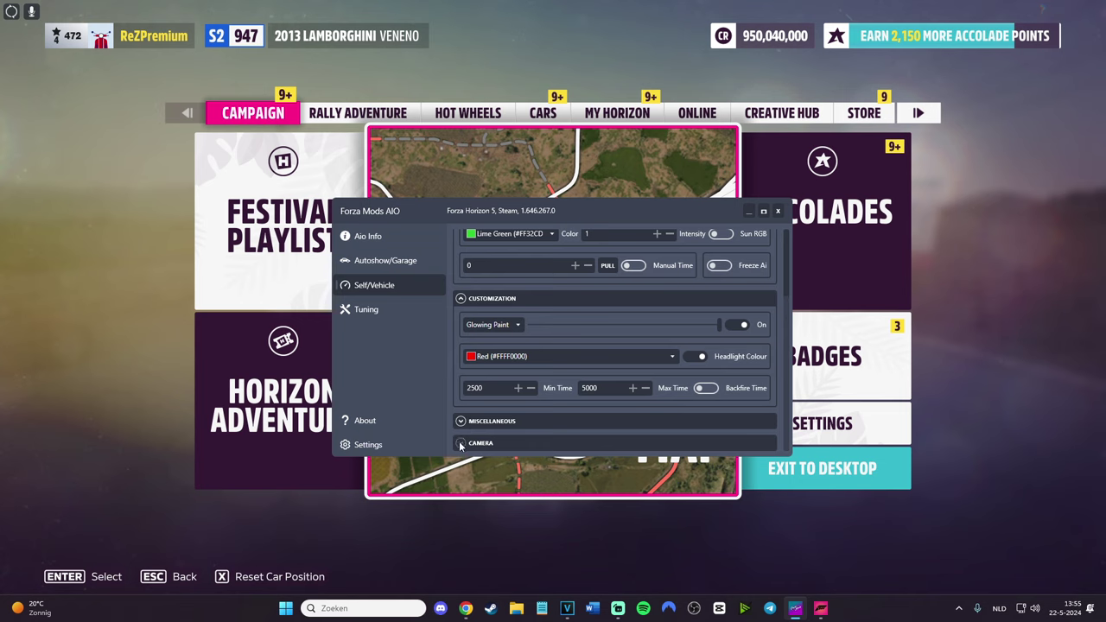
Step: Examine the Camera and Miscellaneous mod options, and look through the Tires, Gearing, Steering and Other tuning sections
scroll(474, 424, "down", 3)
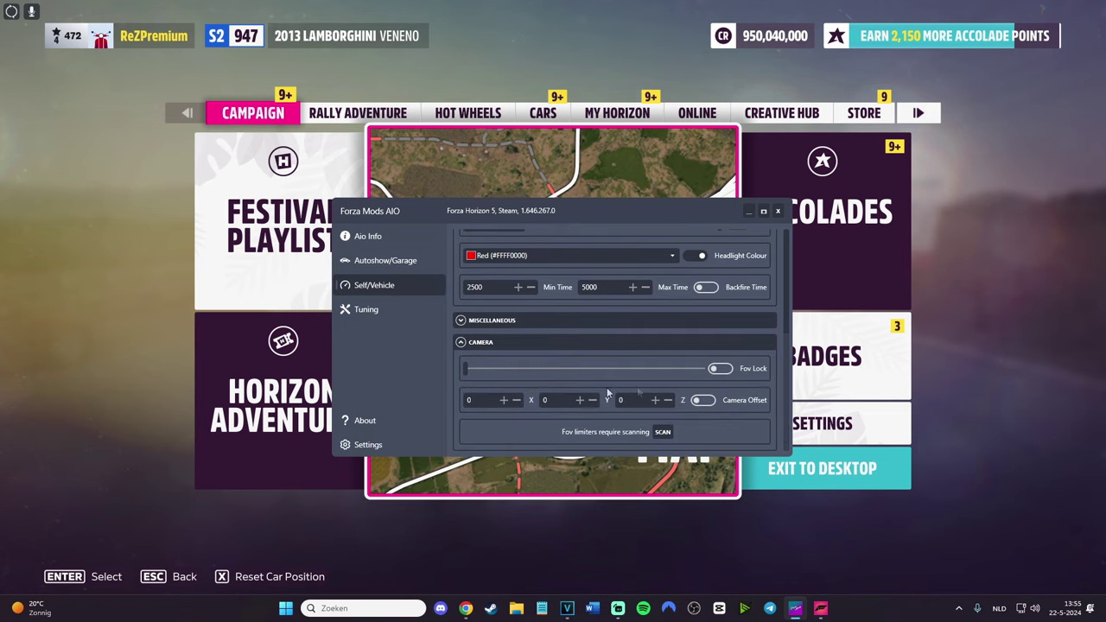
left_click(461, 321)
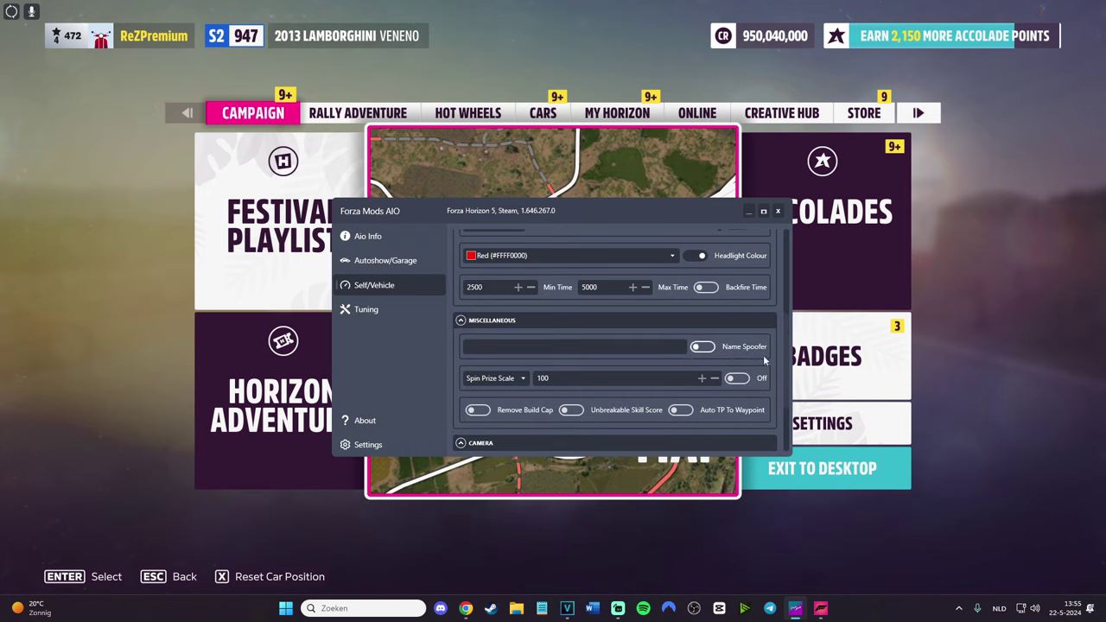
left_click(391, 312)
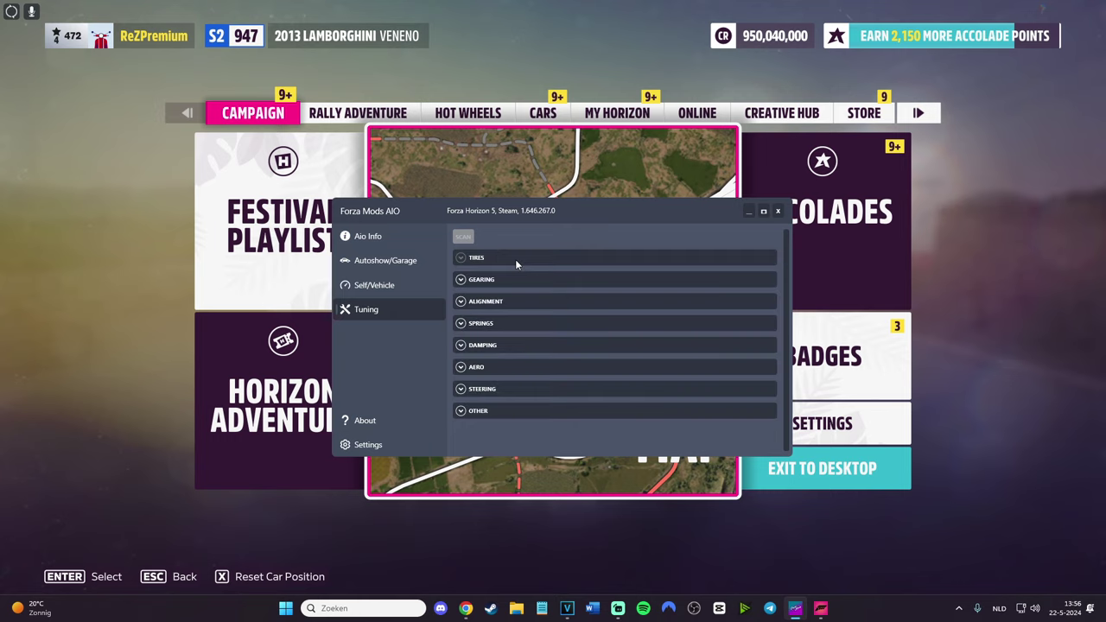
left_click(461, 259)
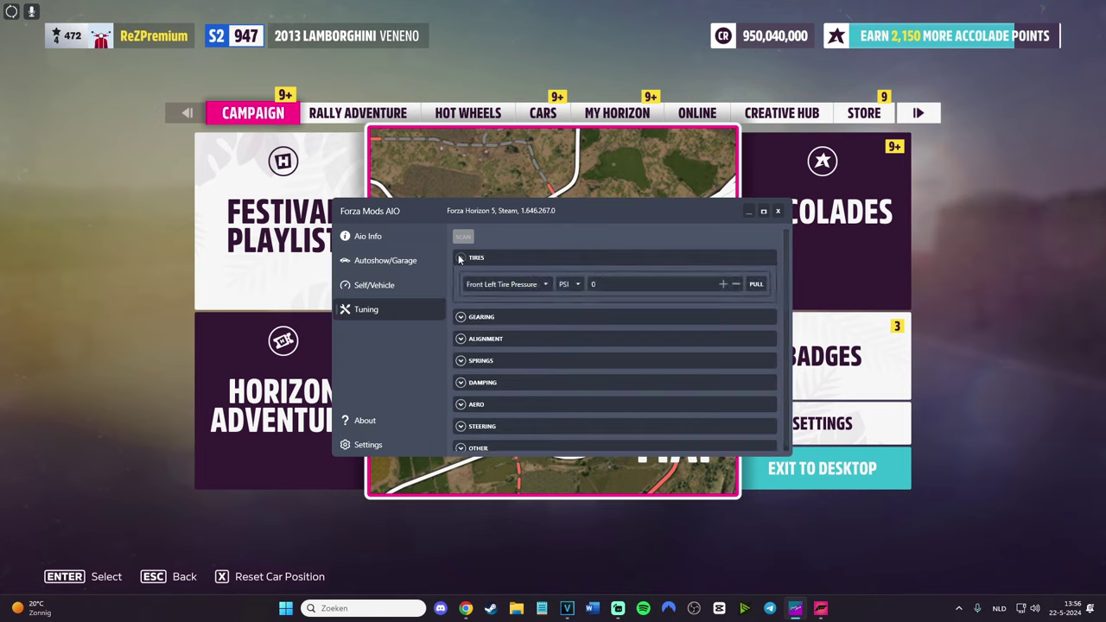
left_click(462, 259)
left_click(460, 282)
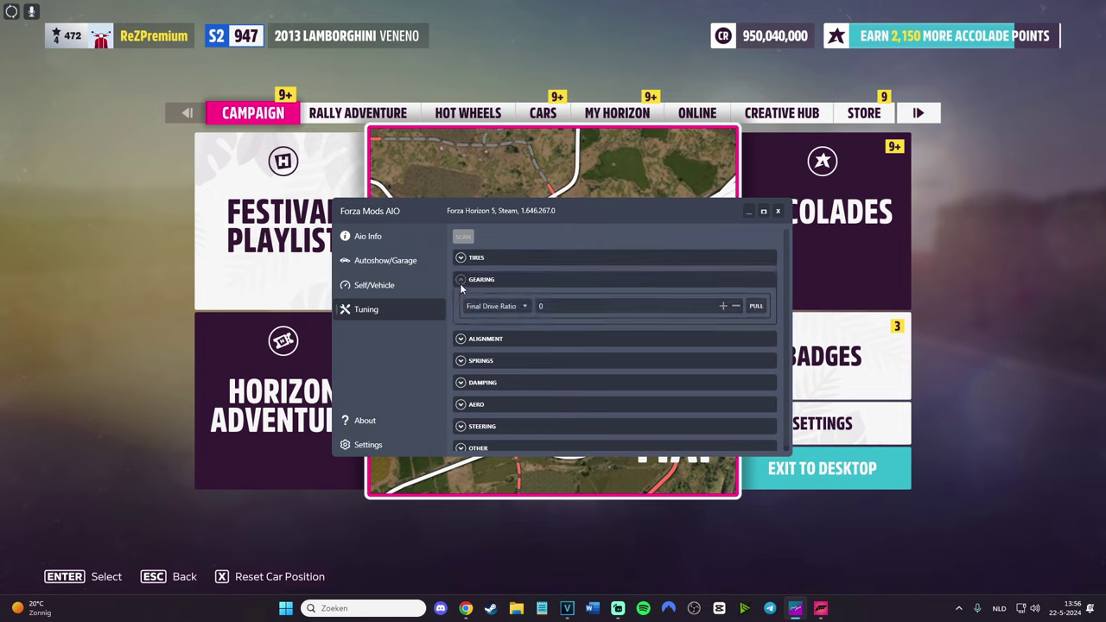
left_click(460, 284)
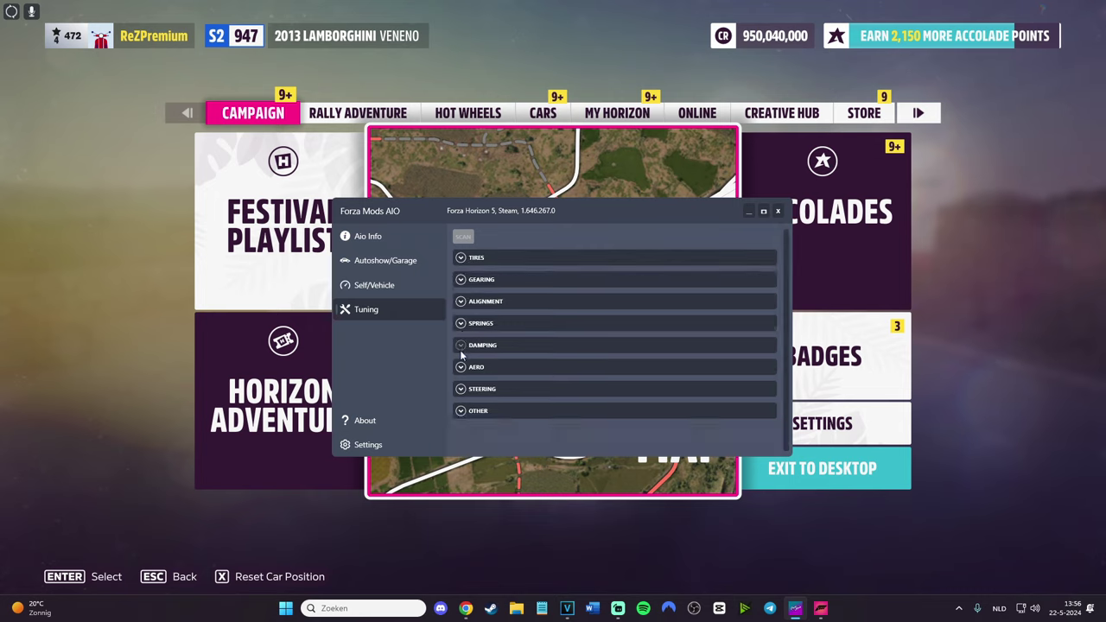
left_click(459, 390)
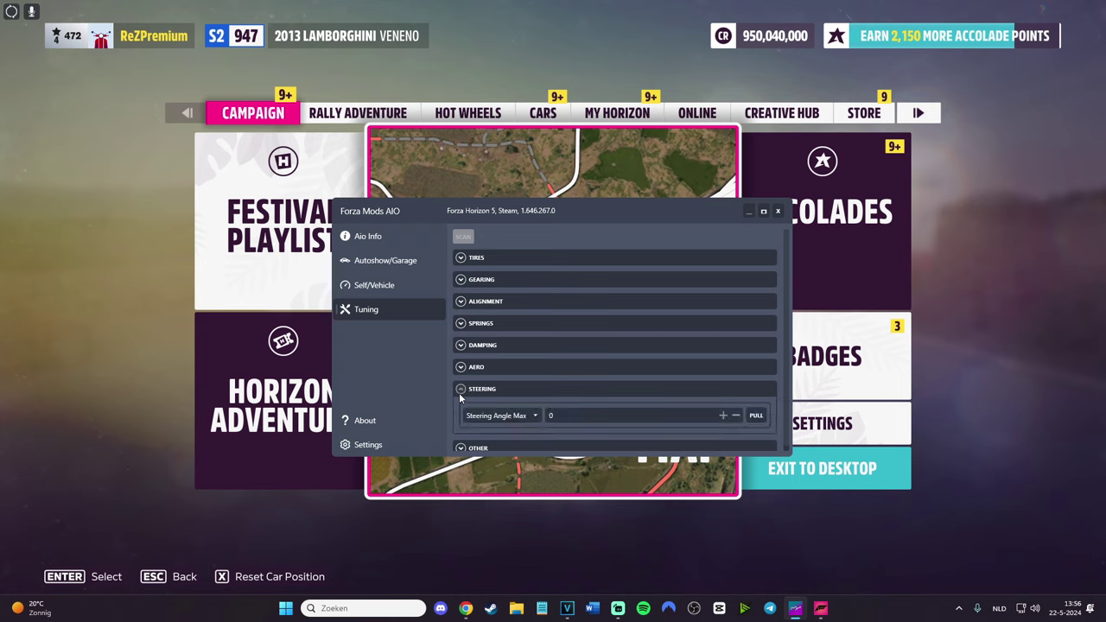
left_click(459, 391)
left_click(460, 411)
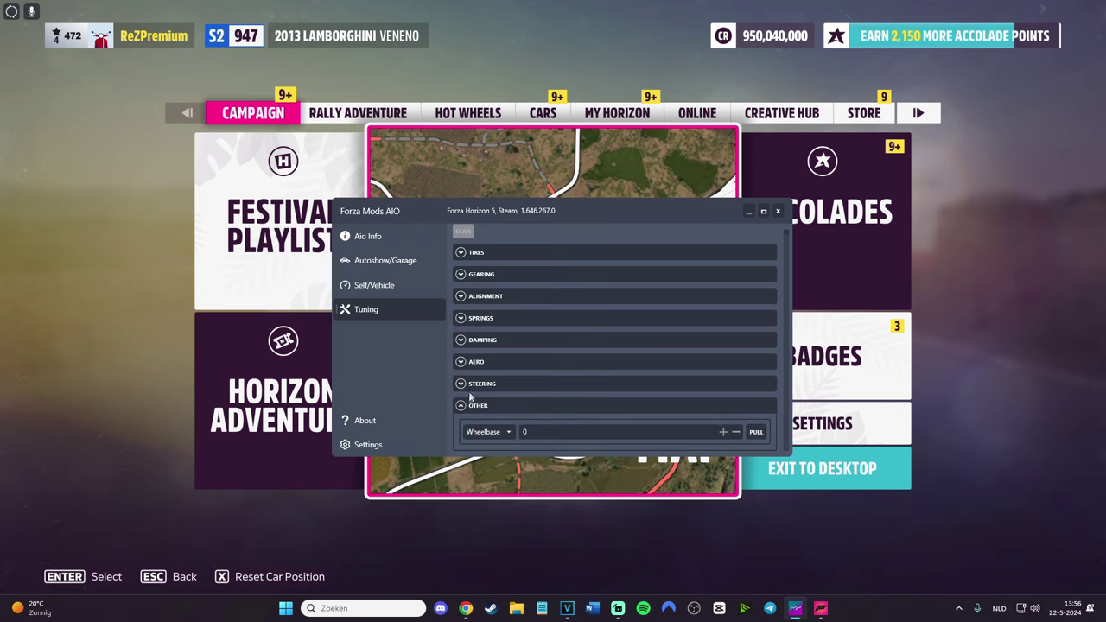
left_click(460, 411)
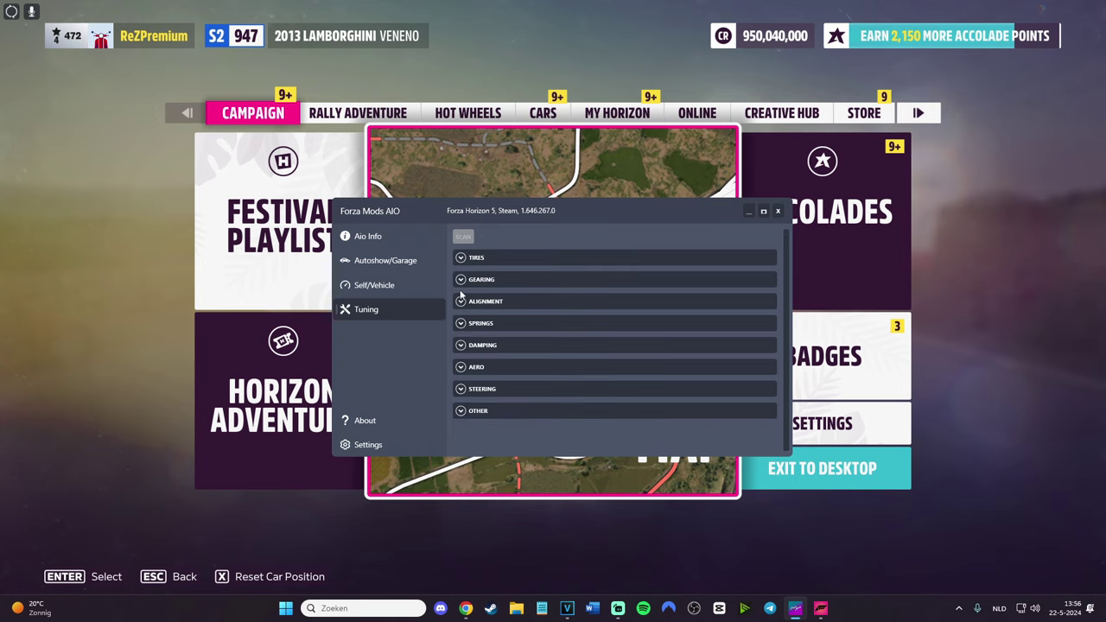
Step: In the Springs tuning section, set Front Springs Min to 11 and Front Ride Height Min to 8 centimeters
left_click(461, 324)
left_click(530, 351)
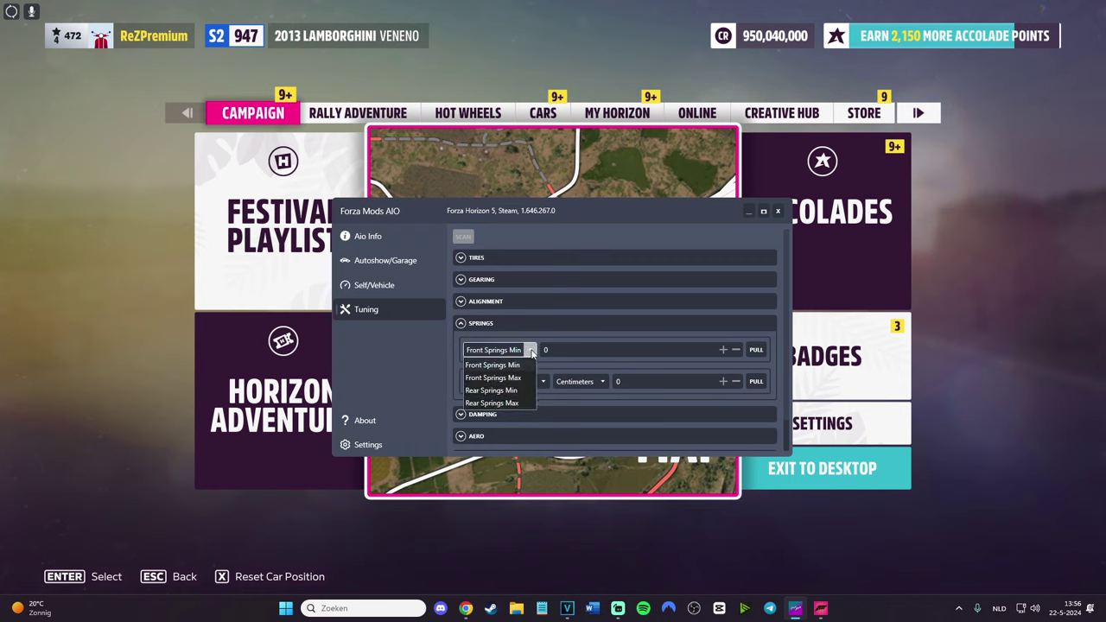
left_click(530, 351)
left_click(722, 349)
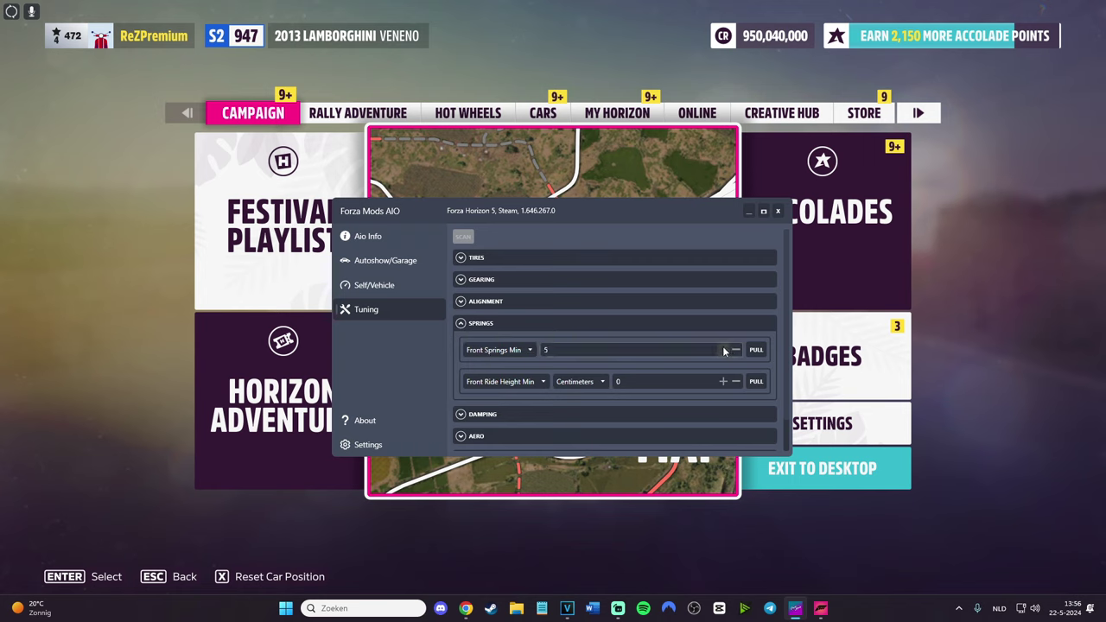
left_click(723, 350)
left_click(723, 350)
left_click(603, 383)
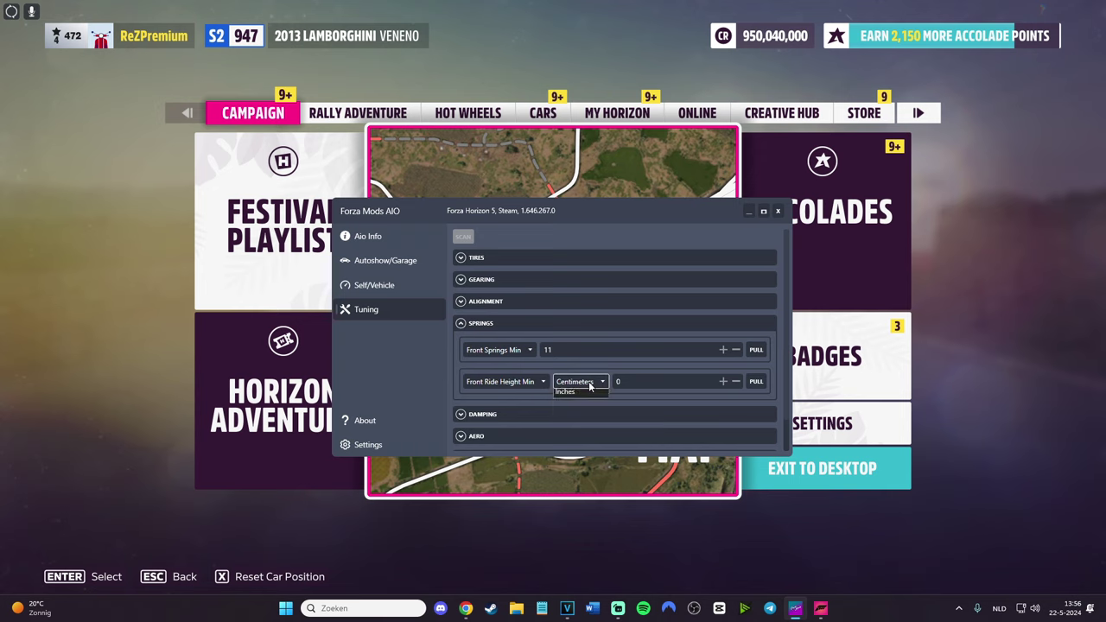
left_click(575, 394)
Step: Return to the game, resume driving and accelerate the Lamborghini Veneno along the highway to try out the modified car
left_click(1000, 309)
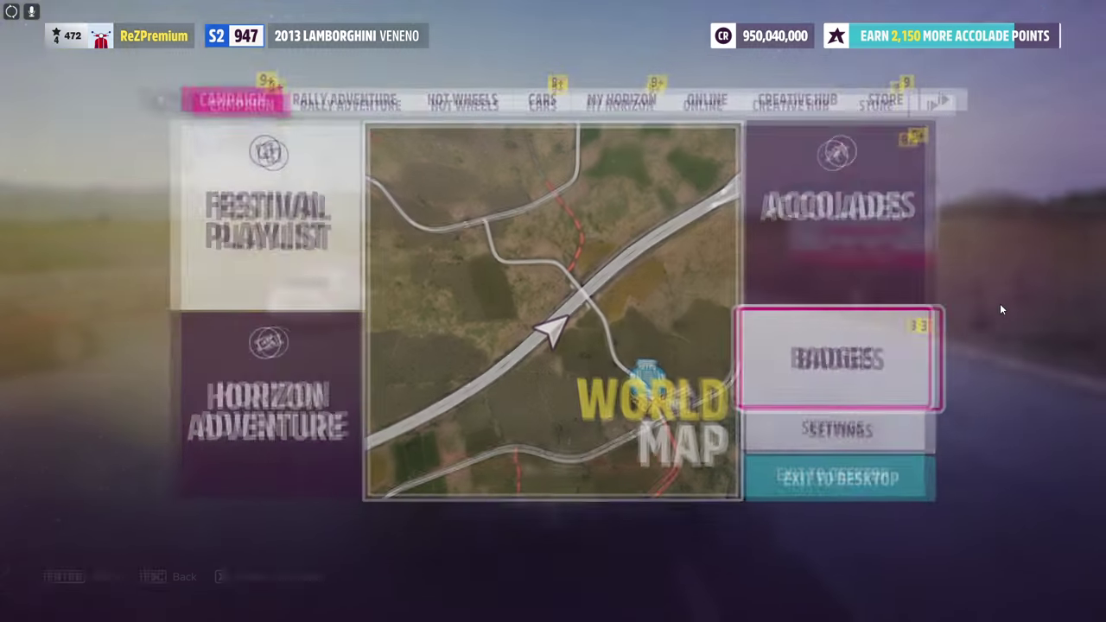
key("Escape")
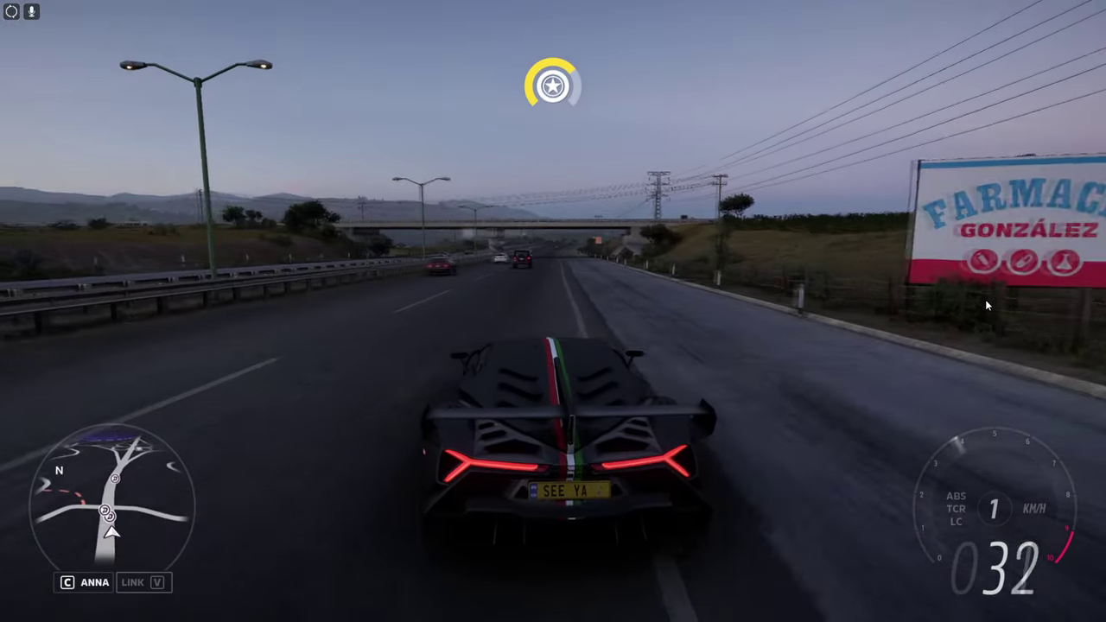
key("w")
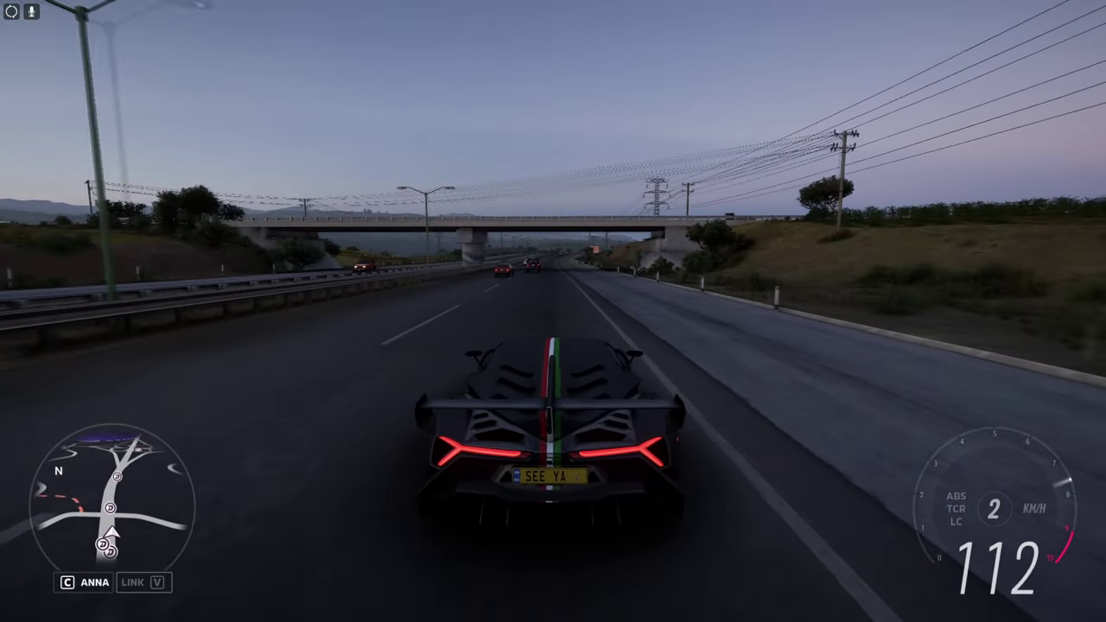
key("w")
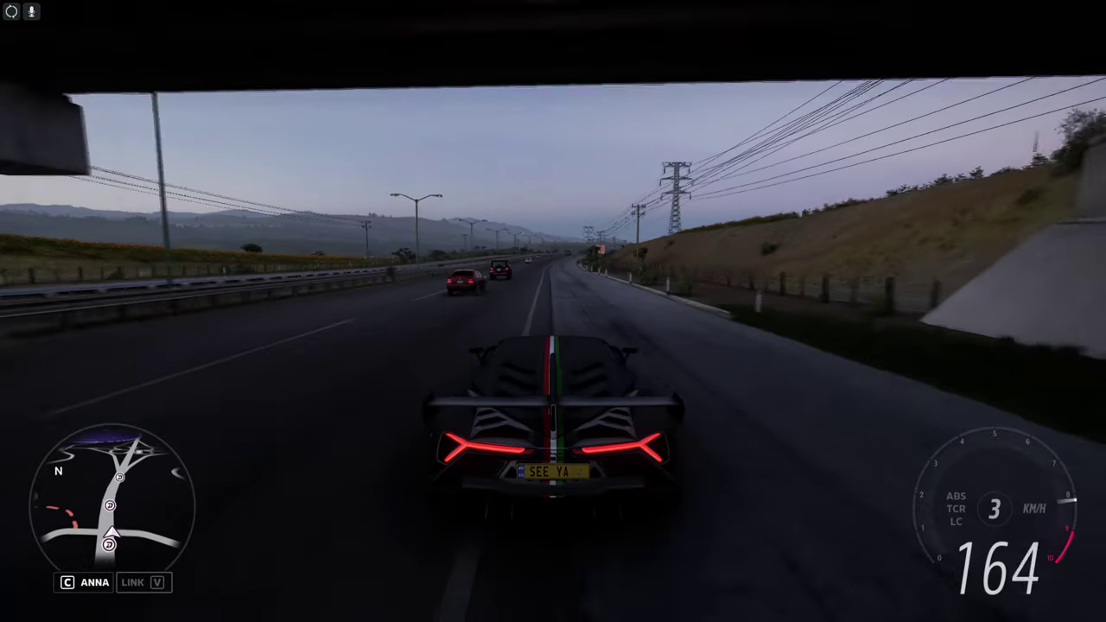
key("w")
Step: Pause the game, use a Wheelspin from My Horizon, sell the won VW Golf GTI '83 for 10,000 CR and resume driving
key("Escape")
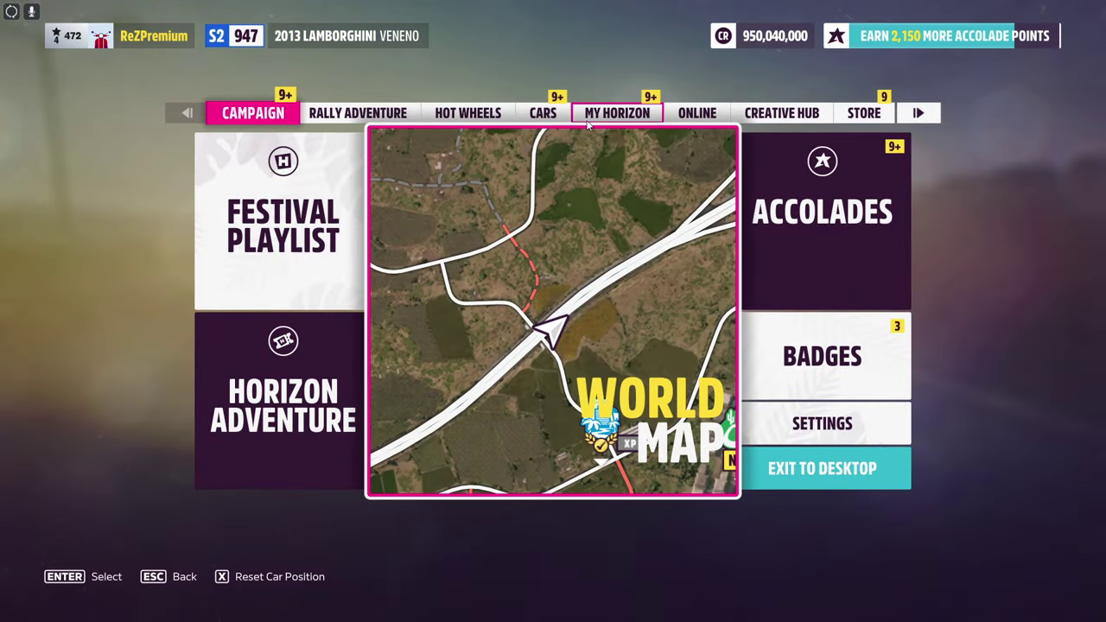
left_click(591, 118)
left_click(227, 271)
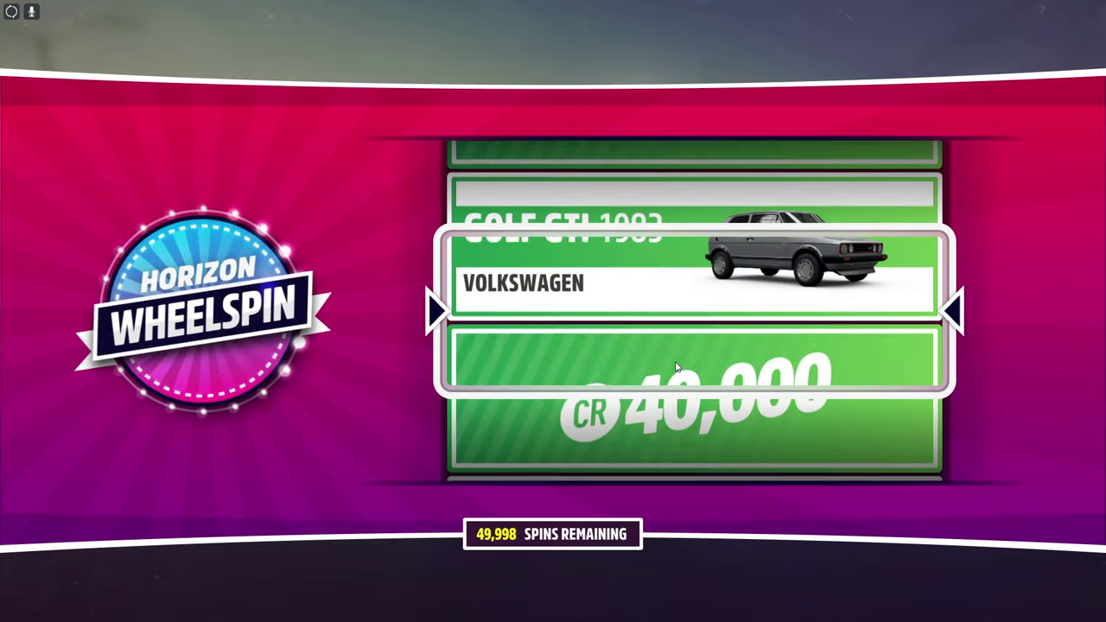
key("Return")
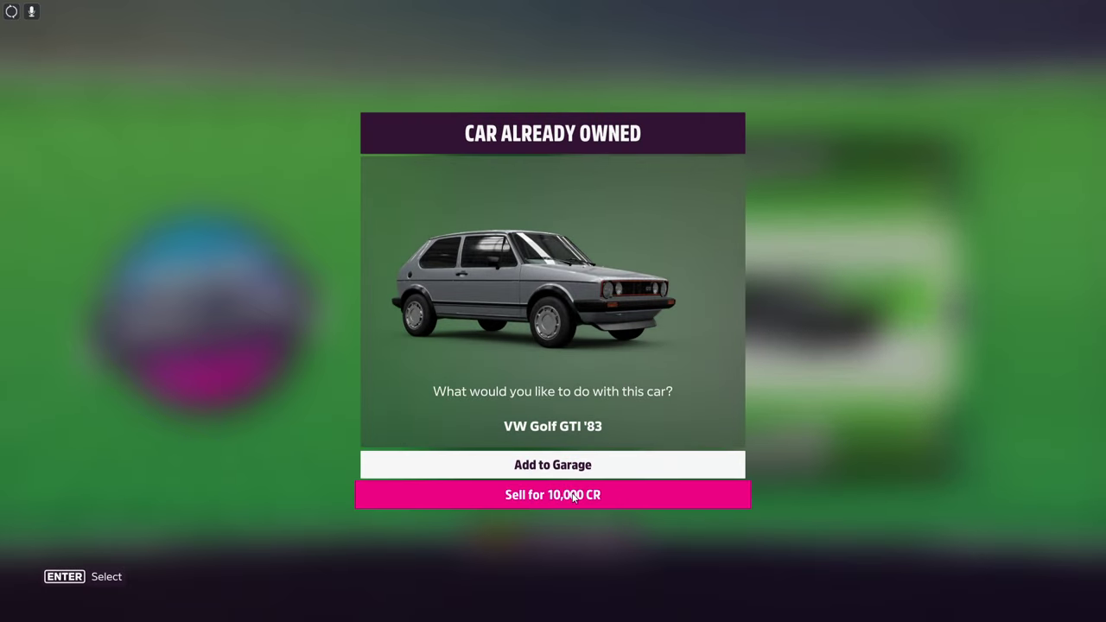
left_click(573, 497)
key("Escape")
key("Escape")
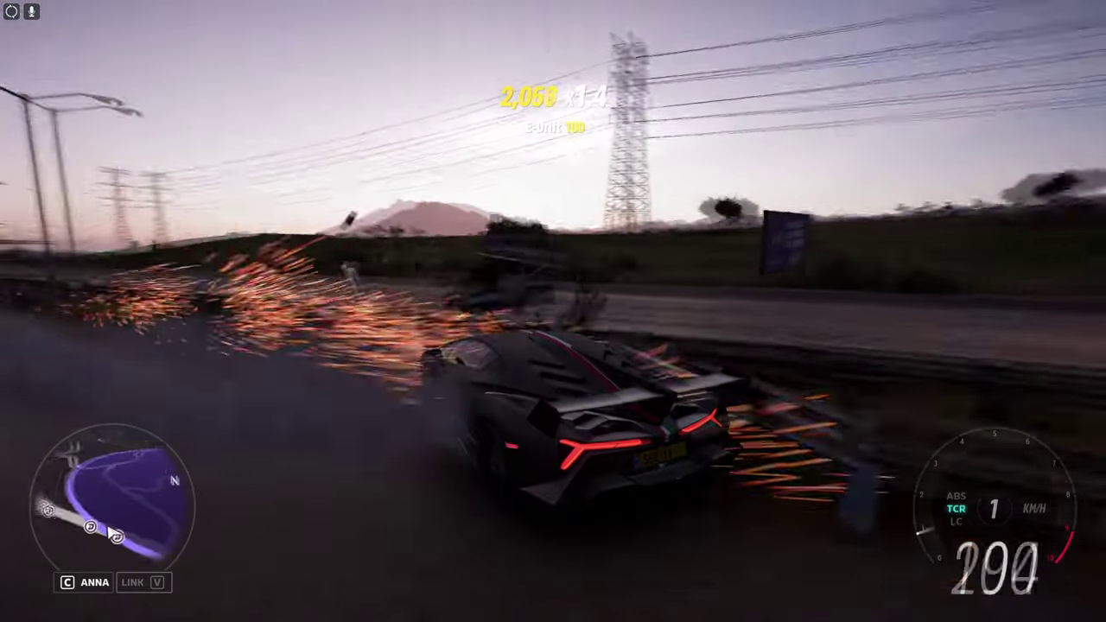
Step: Pause the game, switch back to Forza Mods AIO and review the Self/Vehicle unlock types and the Autoshow/Garage modifications
key("Escape")
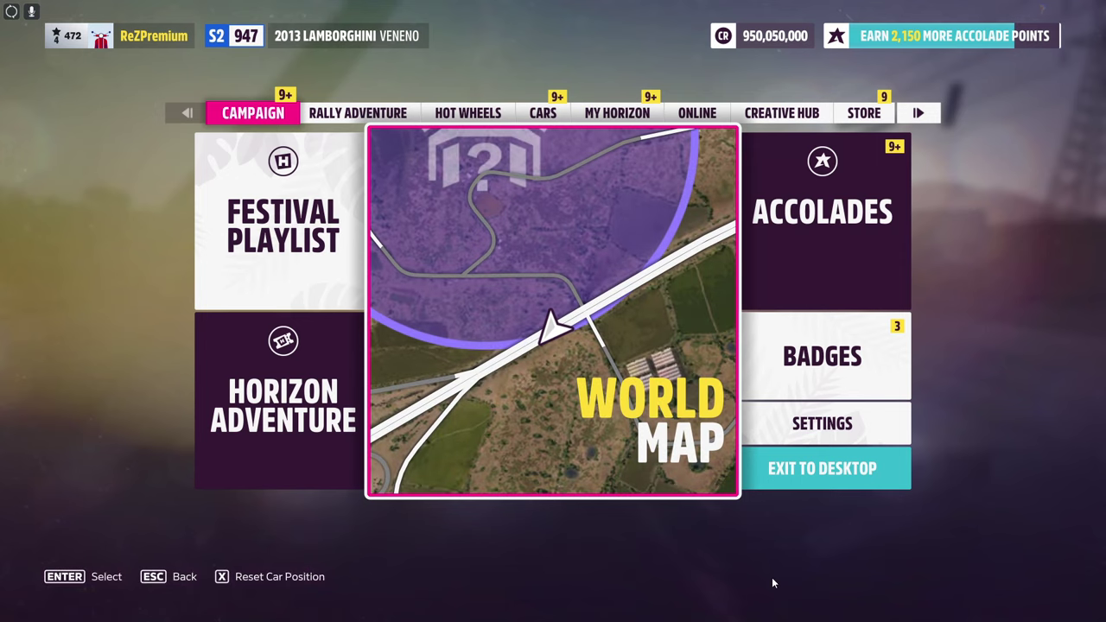
key("super")
left_click(795, 608)
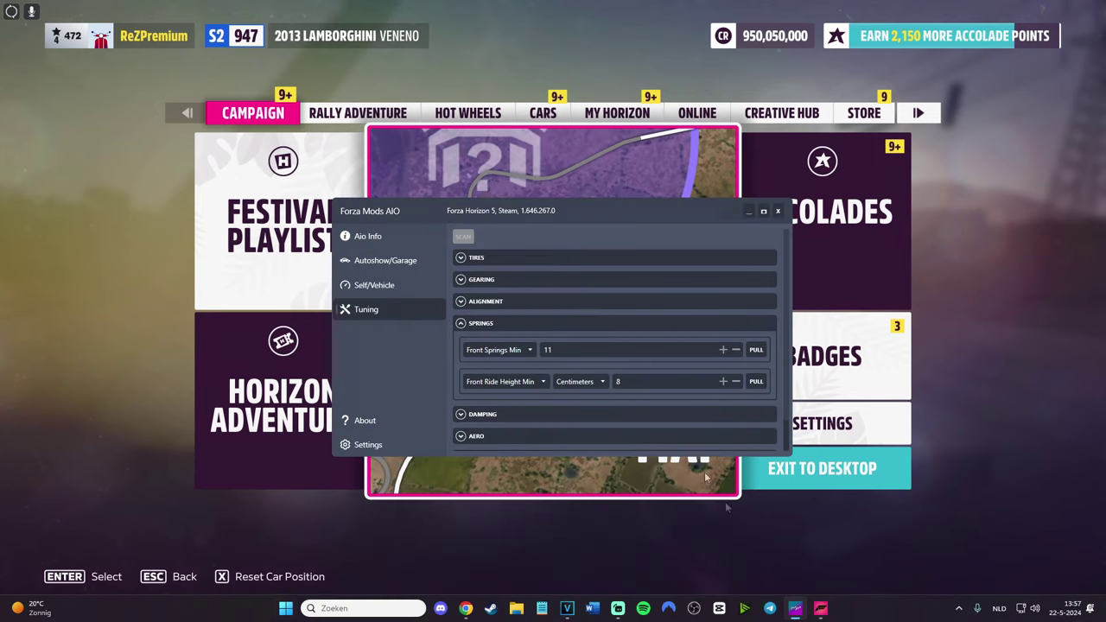
left_click(416, 285)
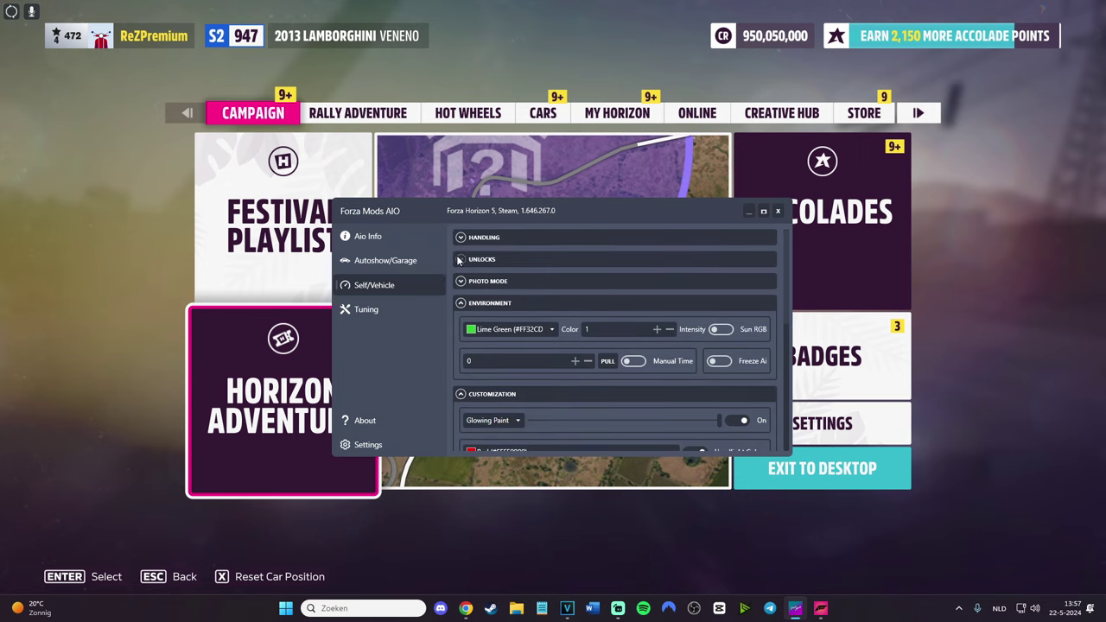
left_click(458, 258)
left_click(460, 258)
left_click(460, 261)
left_click(488, 285)
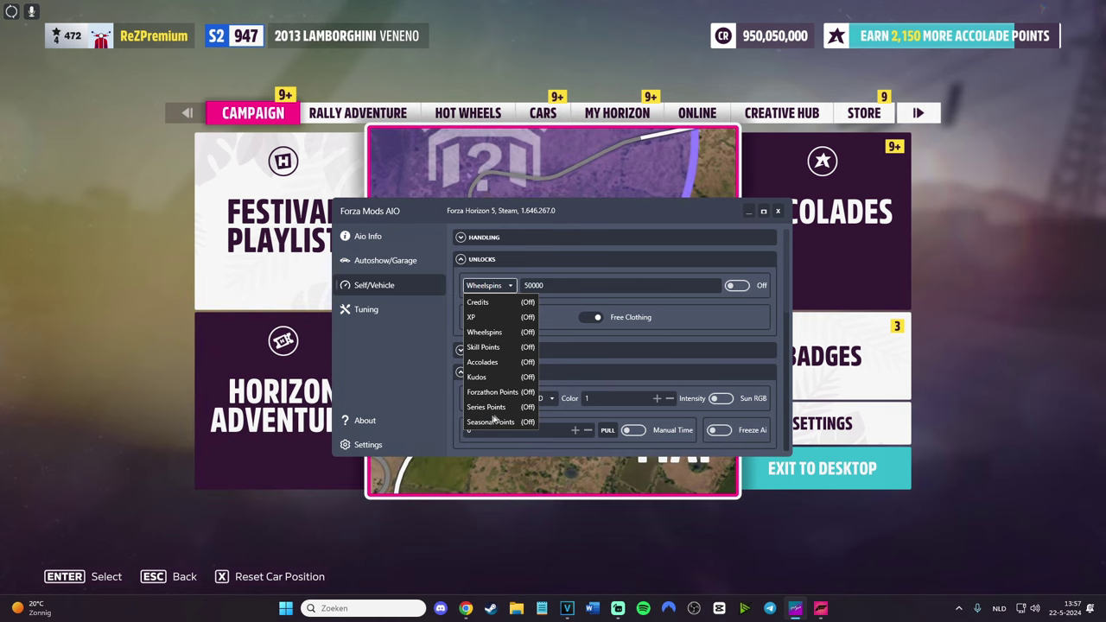
left_click(401, 264)
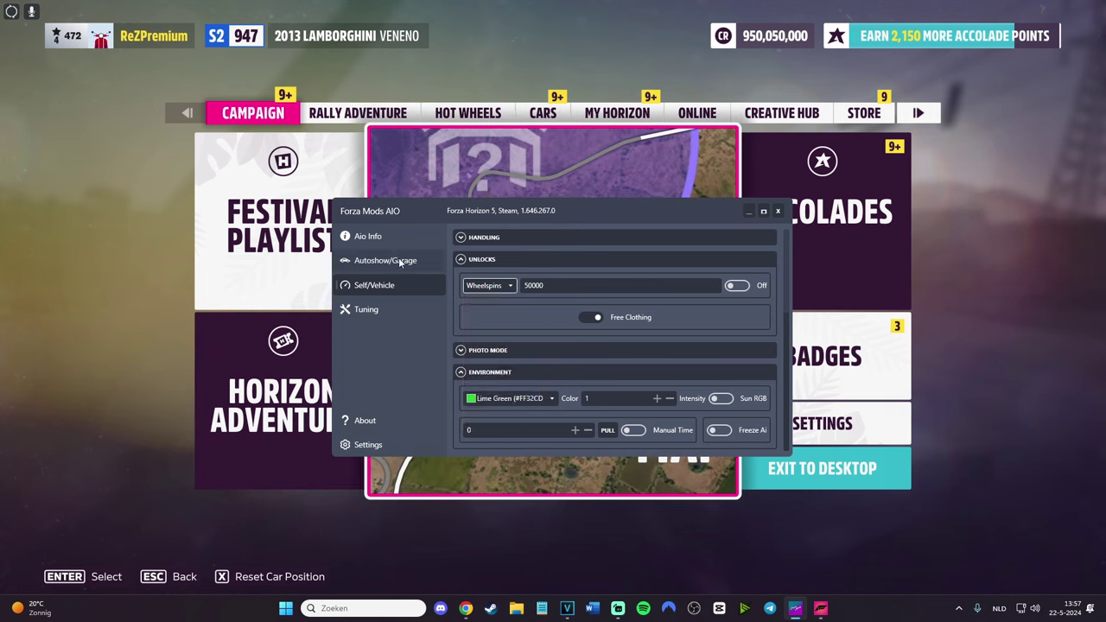
left_click(402, 262)
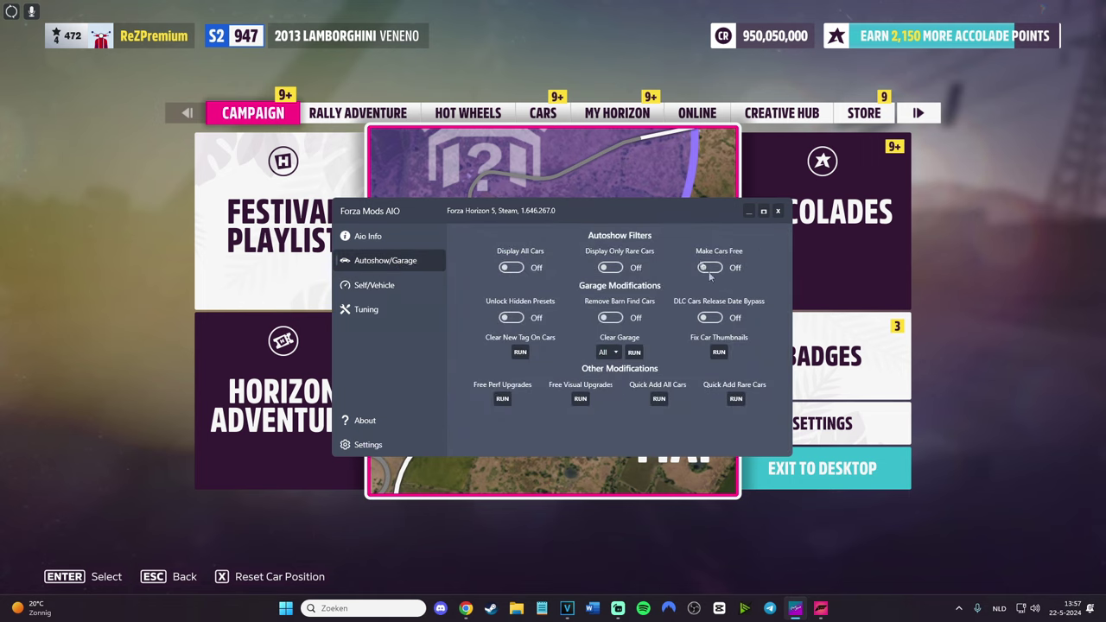